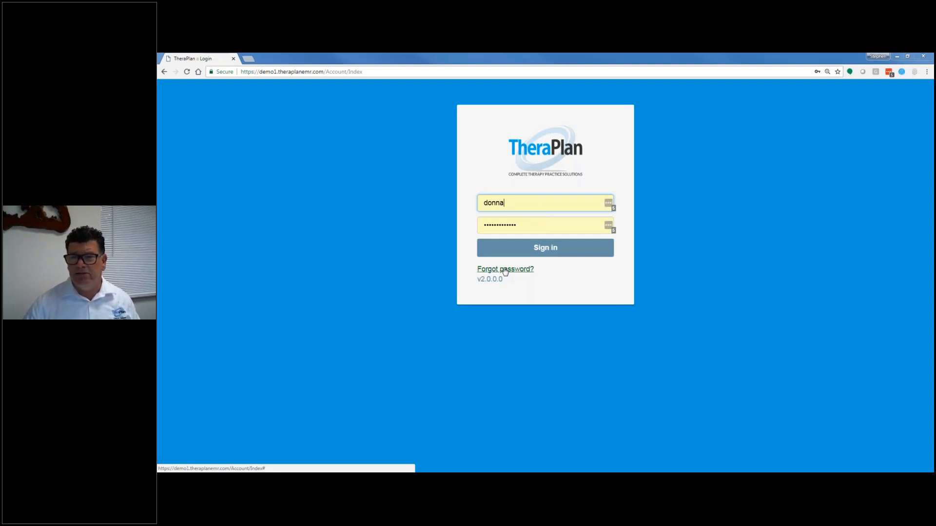
Step: Sign in with the credentials already filled in
{"action": "left_click", "coordinate": [537, 256]}
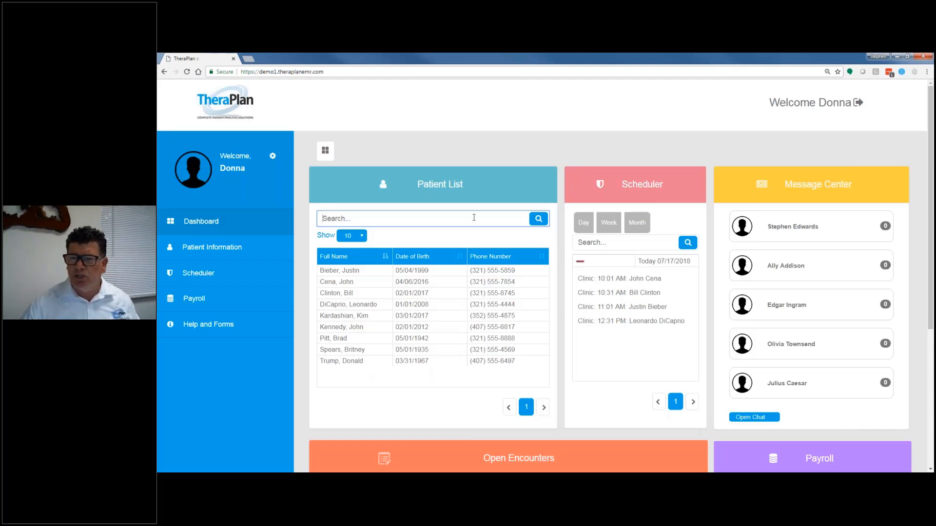
Step: Try showing 5 entries in the dashboard's patient list and restore the list to 10 entries
{"action": "left_click", "coordinate": [361, 239]}
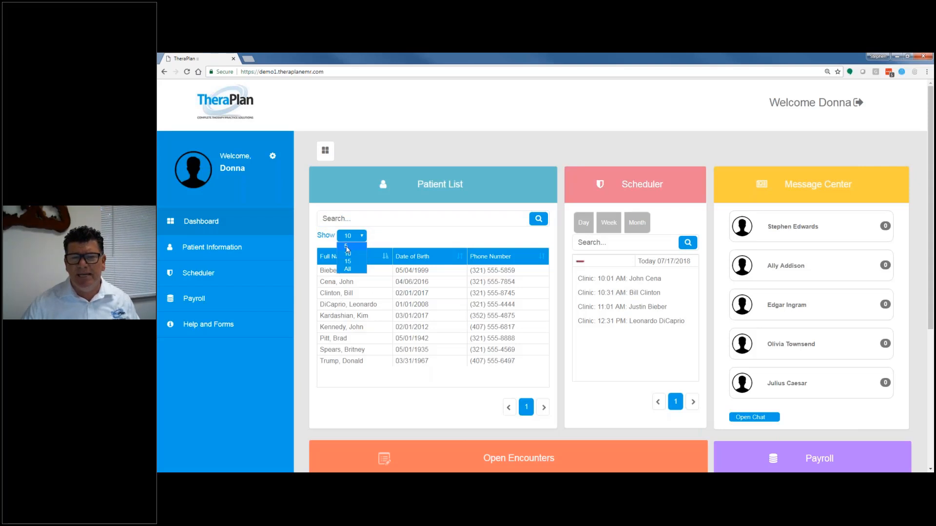
{"action": "left_click", "coordinate": [347, 247]}
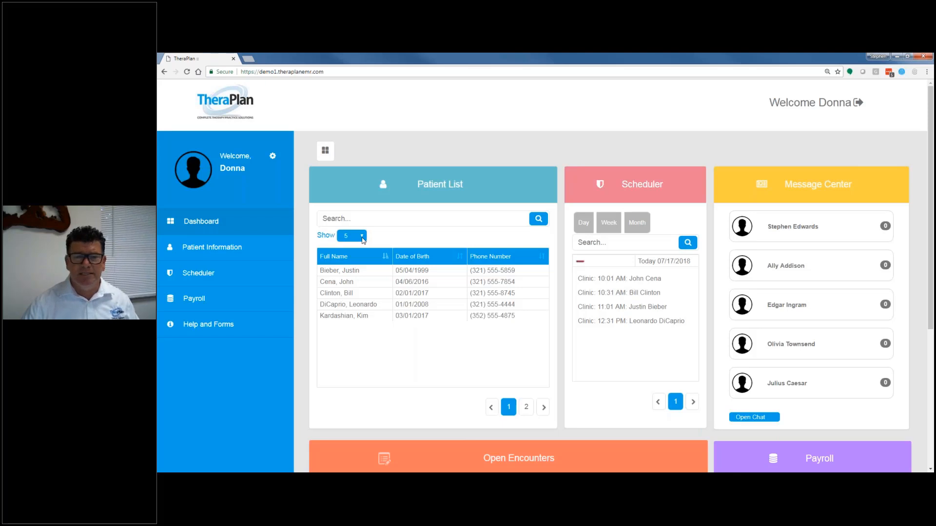
{"action": "left_click", "coordinate": [361, 236]}
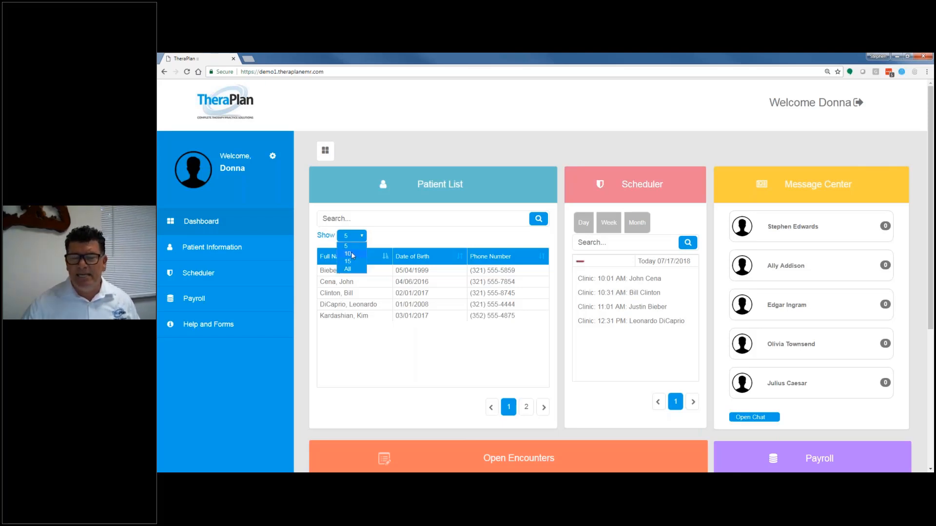
{"action": "left_click", "coordinate": [351, 254]}
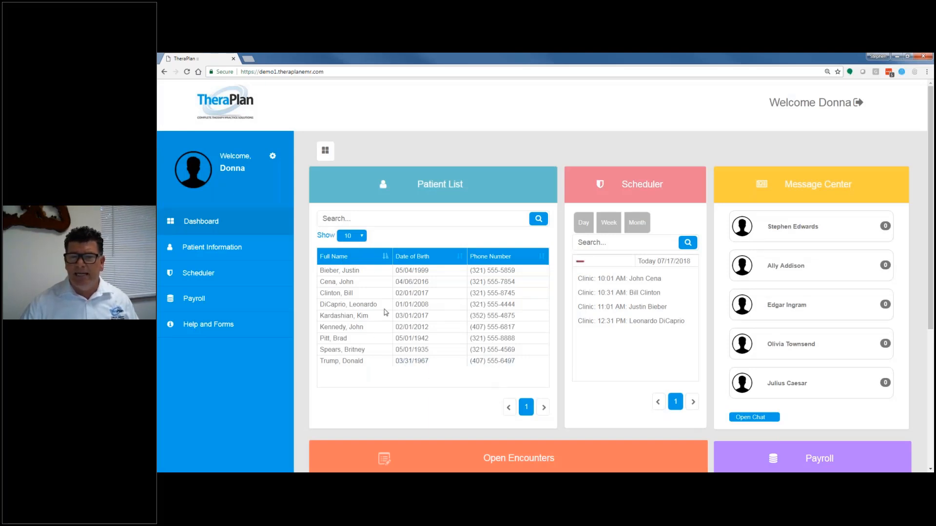
Step: View the first listed patient's registration record from the dashboard and try that patient's phone link, cancelling the call
{"action": "left_click", "coordinate": [345, 271]}
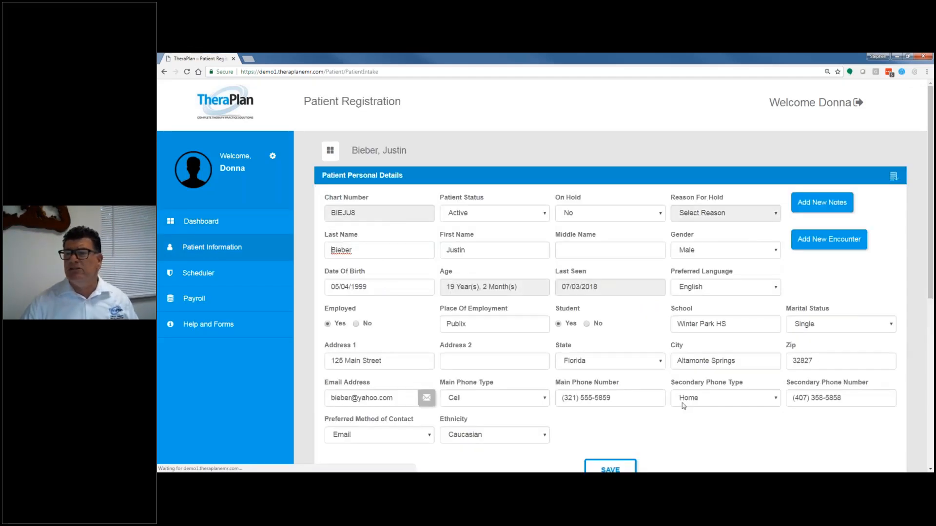
{"action": "left_click", "coordinate": [214, 221]}
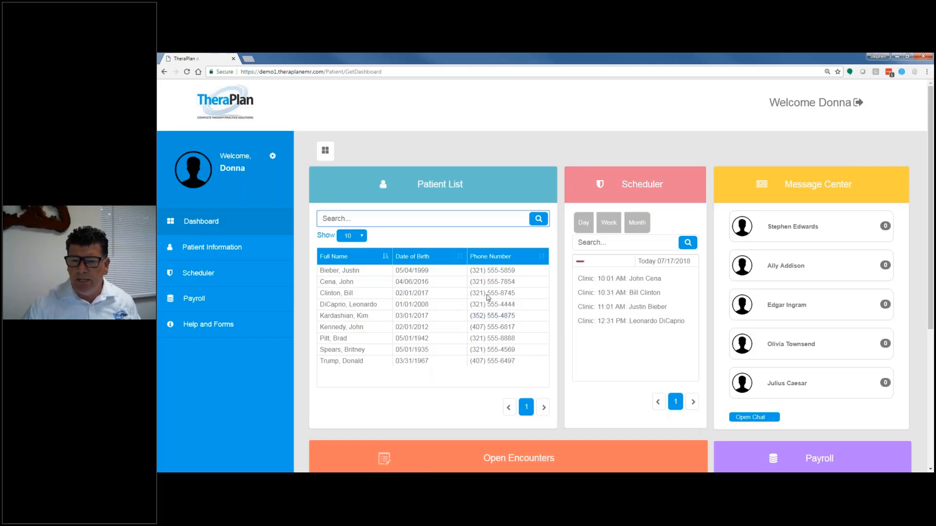
{"action": "left_click", "coordinate": [491, 272]}
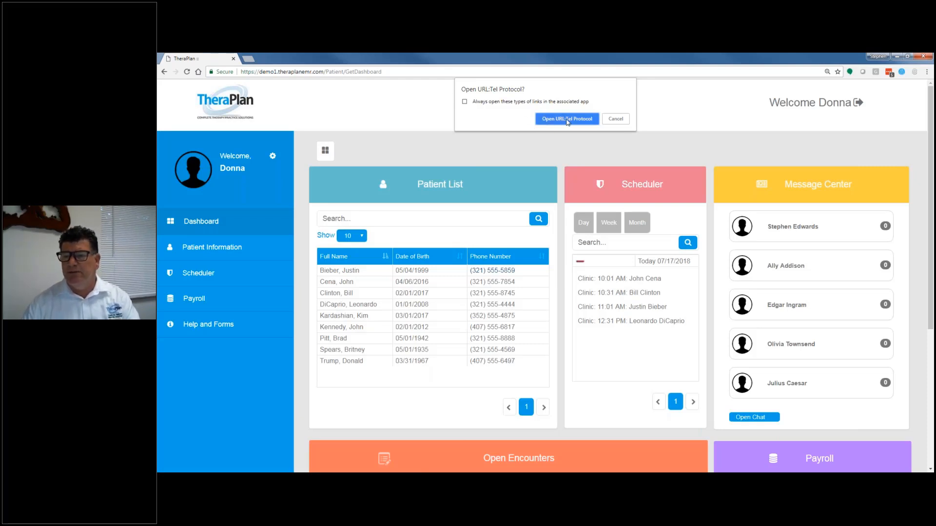
{"action": "left_click", "coordinate": [613, 120]}
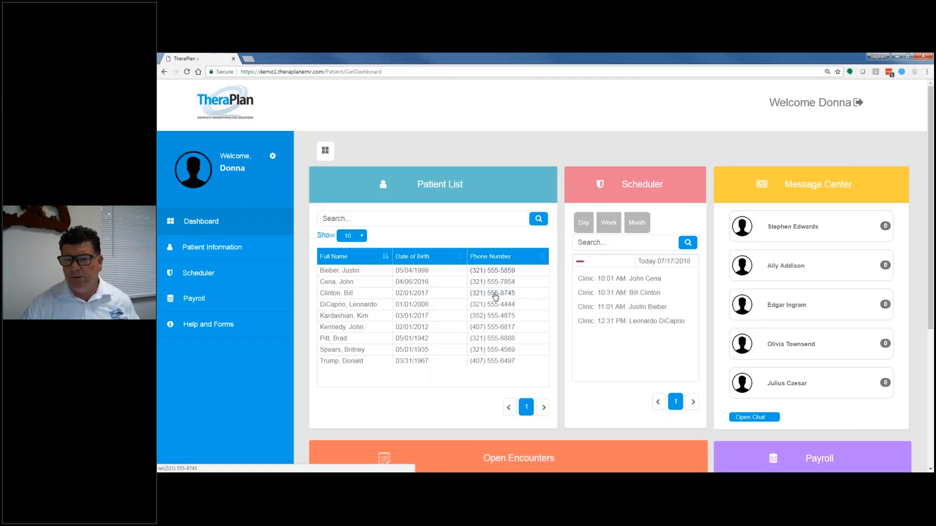
Step: Sort the patient list by full name in descending order and return it to ascending order
{"action": "left_click", "coordinate": [344, 257]}
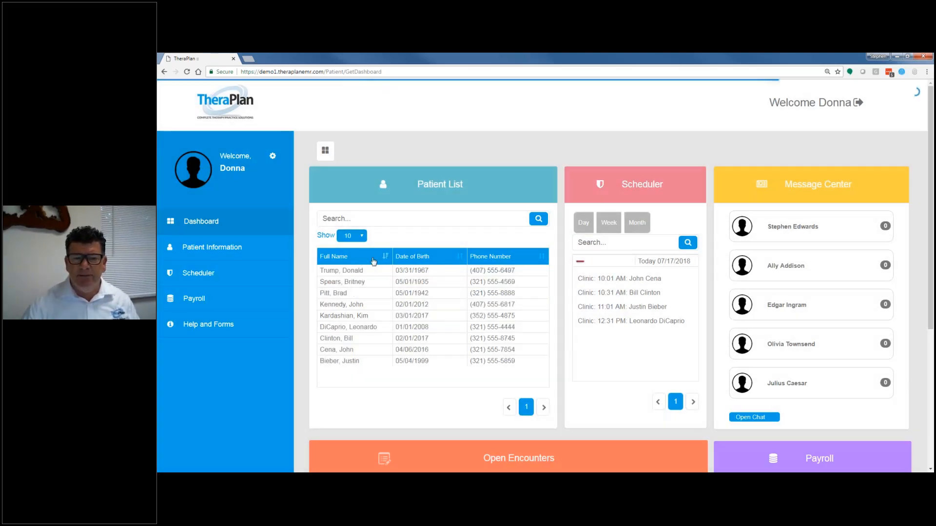
{"action": "left_click", "coordinate": [358, 259]}
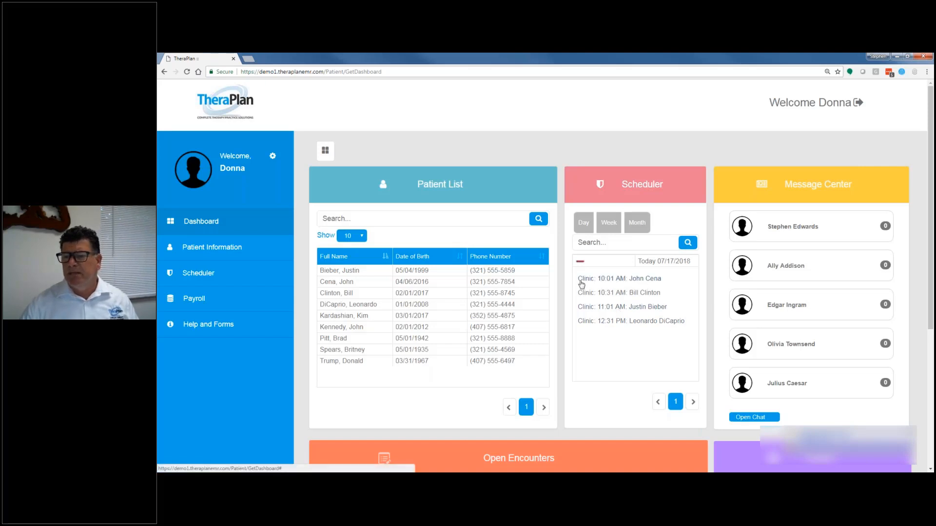
Step: Check the status options of the day's first appointment and view the schedule as both timeline and calendar
{"action": "left_click", "coordinate": [634, 280]}
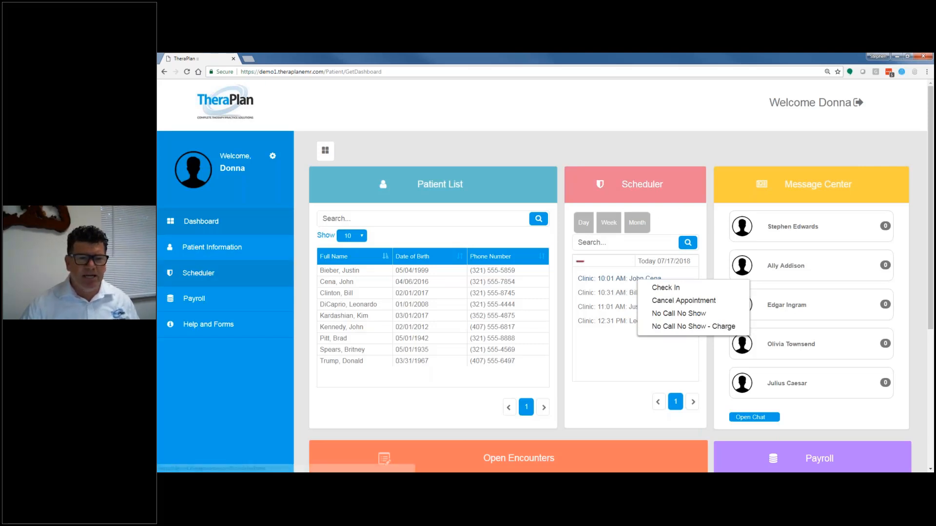
{"action": "left_click", "coordinate": [195, 299]}
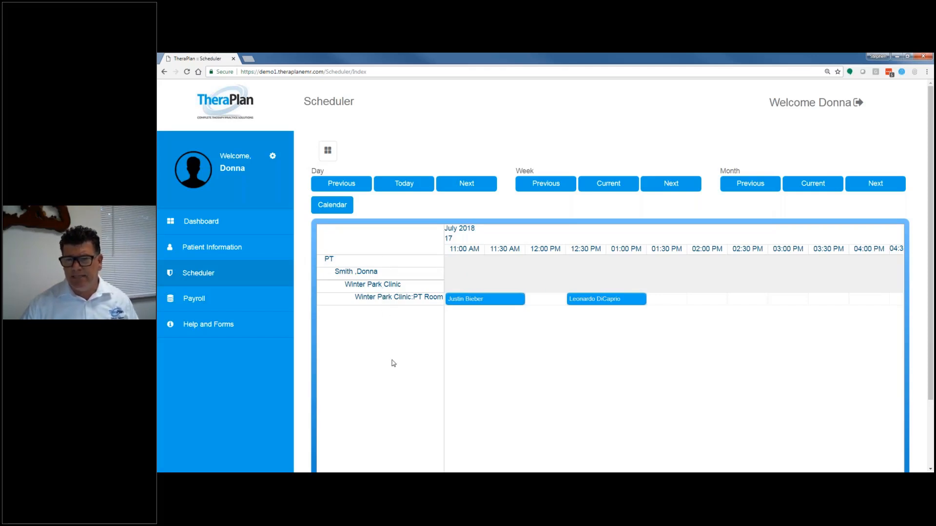
{"action": "left_click", "coordinate": [341, 209]}
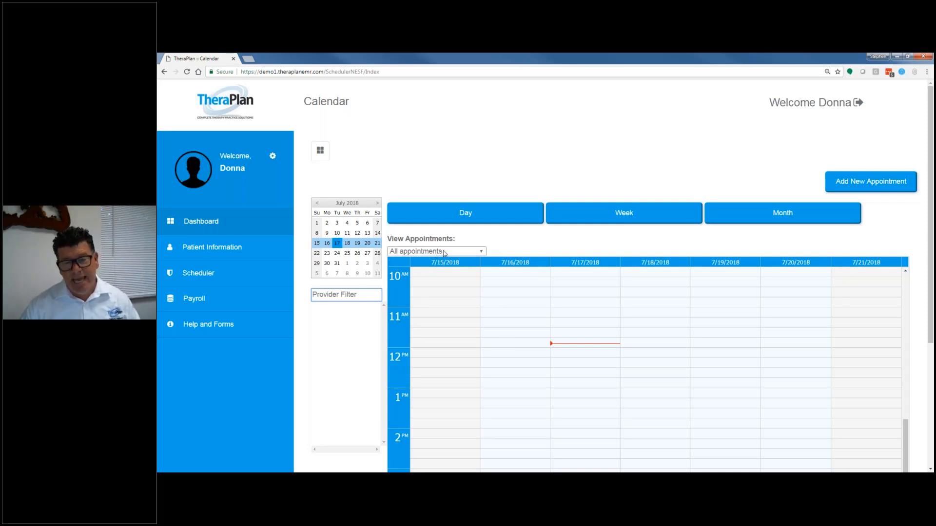
{"action": "left_click", "coordinate": [205, 277]}
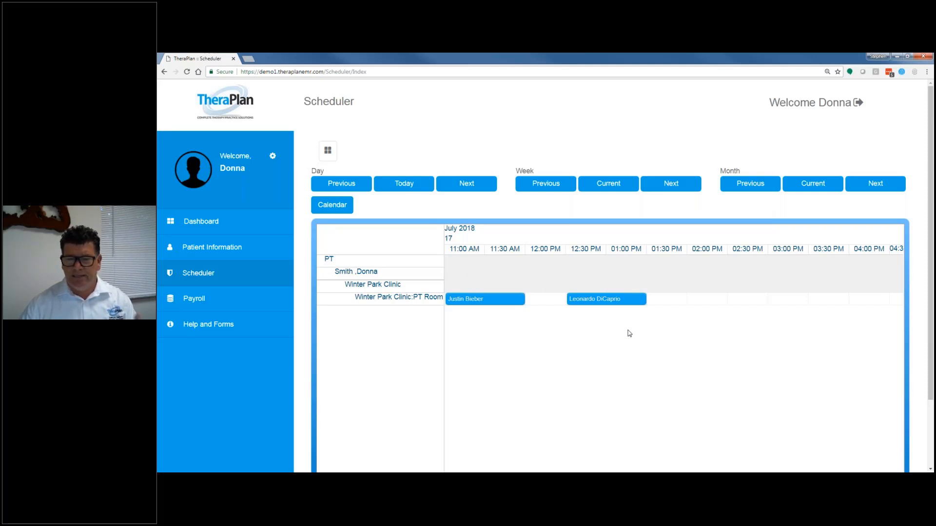
Step: Send the chat message "hello" to the first user in the dashboard's message center and close the chat
{"action": "left_click", "coordinate": [200, 222]}
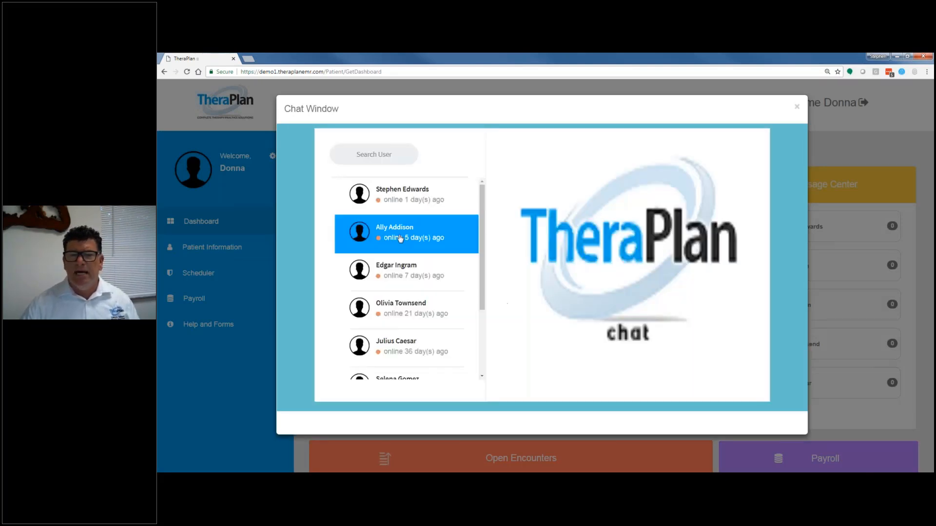
{"action": "left_click", "coordinate": [387, 191]}
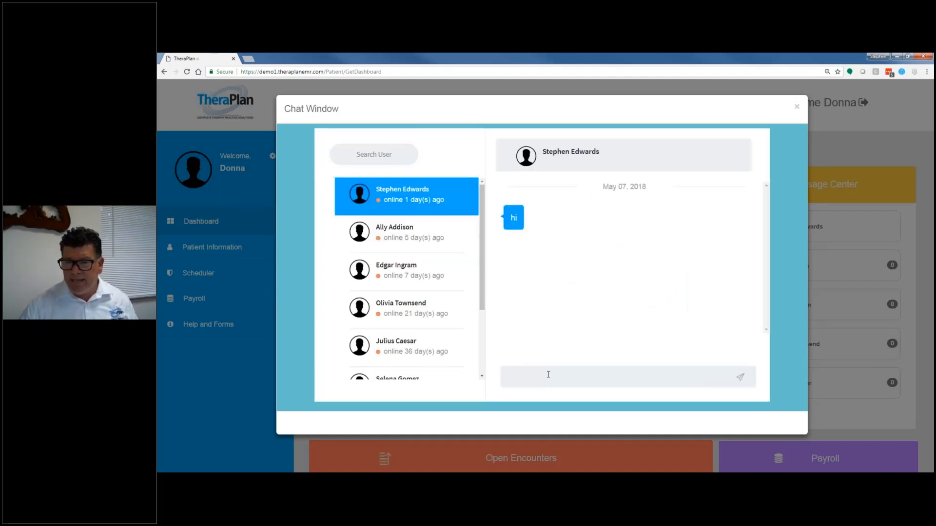
{"action": "type", "text": "hello"}
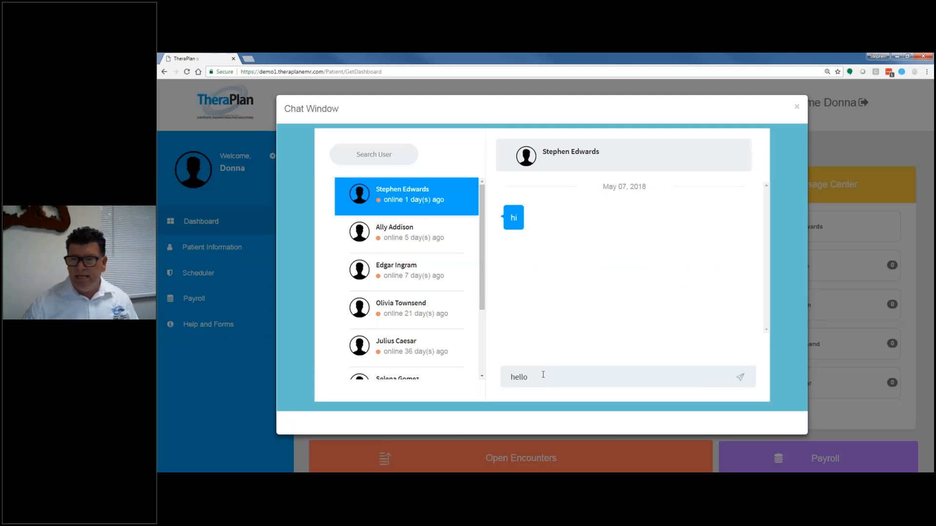
{"action": "left_click", "coordinate": [740, 377]}
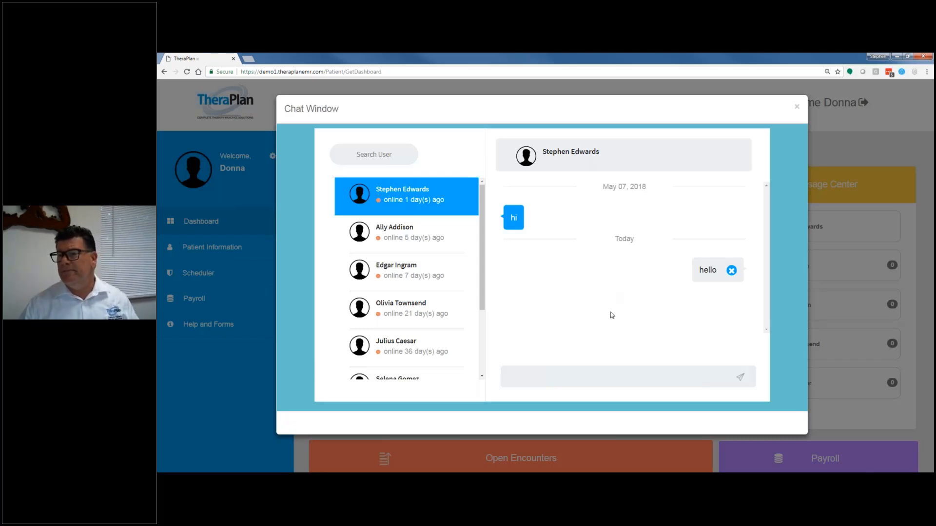
{"action": "left_click", "coordinate": [797, 107]}
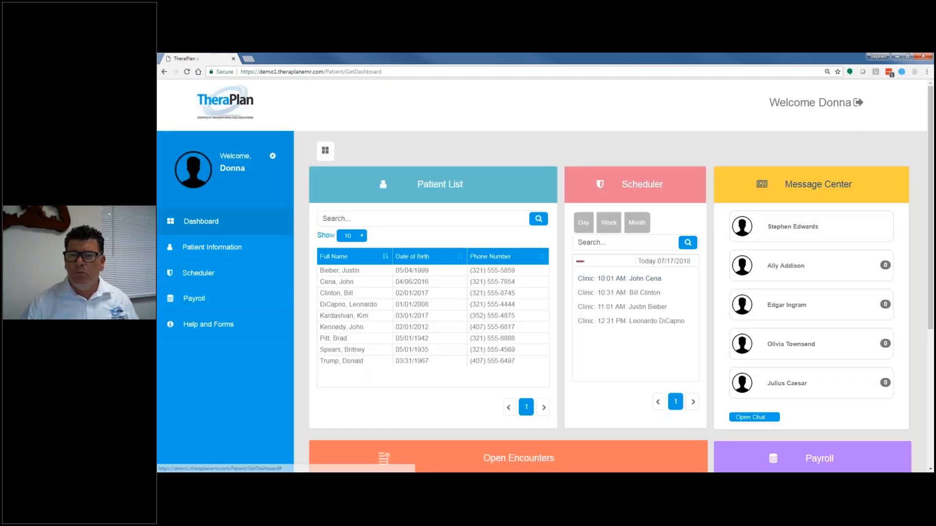
Step: Review the details of the open treatment encounter dated 07/12/2018 and close it without saving
{"action": "scroll", "coordinate": [549, 263], "scroll_direction": "down", "scroll_amount": 5}
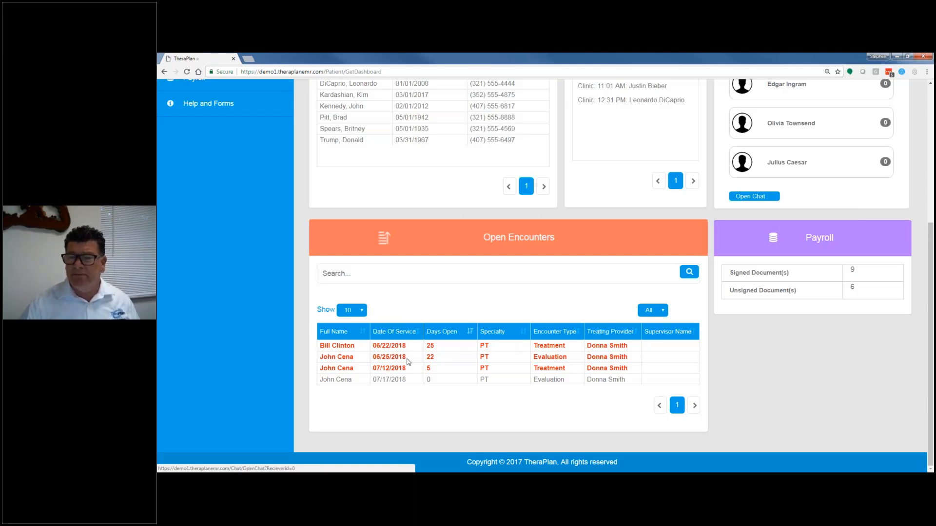
{"action": "left_click", "coordinate": [384, 373]}
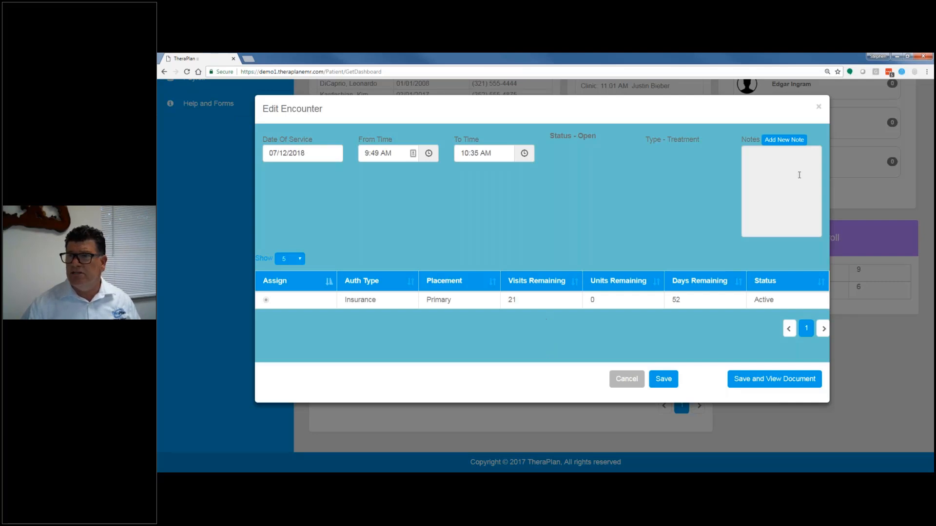
{"action": "left_click", "coordinate": [819, 108]}
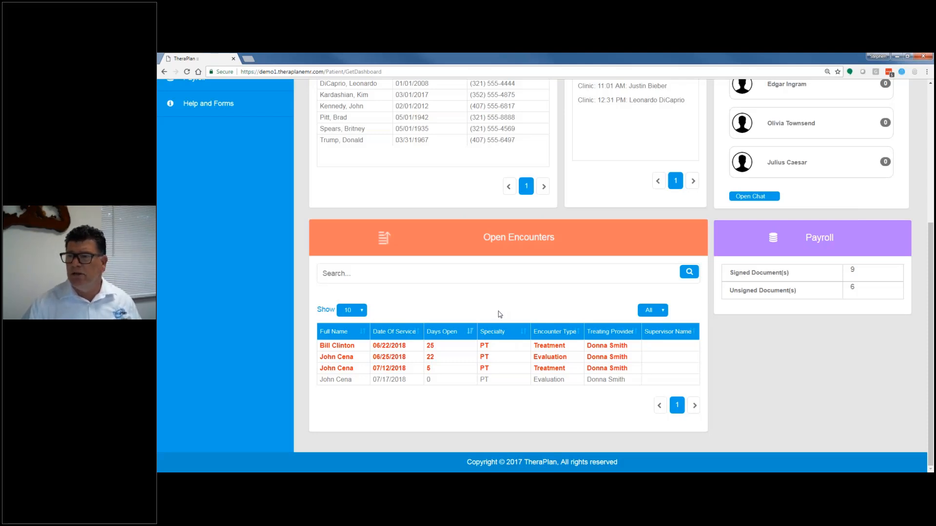
Step: Open the registration record of the second patient in the dashboard's patient list
{"action": "scroll", "coordinate": [499, 314], "scroll_direction": "up", "scroll_amount": 4}
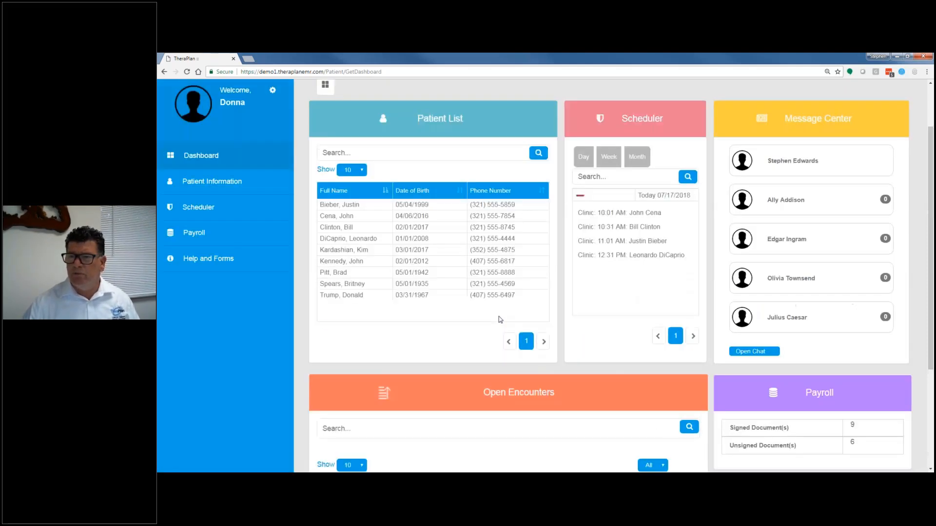
{"action": "scroll", "coordinate": [499, 317], "scroll_direction": "up", "scroll_amount": 1}
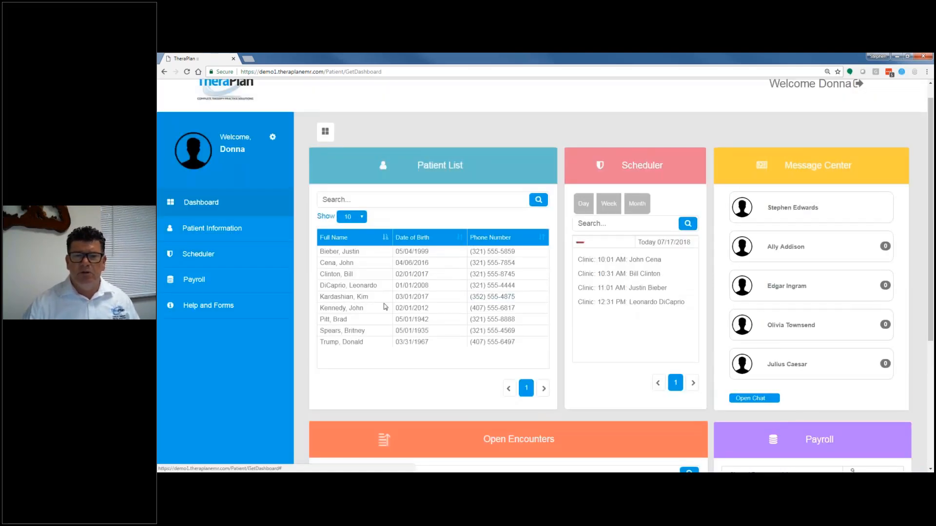
{"action": "left_click", "coordinate": [369, 274]}
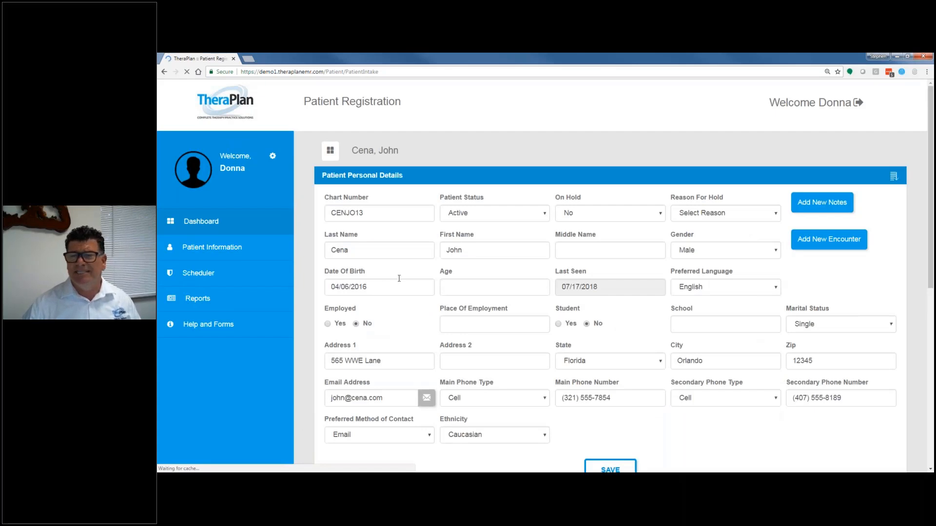
Step: Try putting the patient on hold, look through the hold reasons, and set On Hold back to No
{"action": "scroll", "coordinate": [506, 147], "scroll_direction": "down", "scroll_amount": 2}
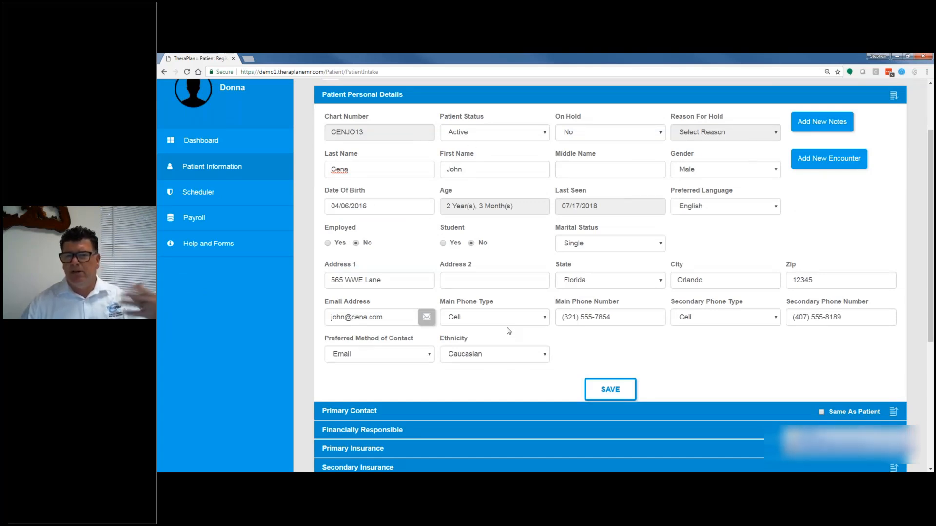
{"action": "left_click", "coordinate": [577, 133]}
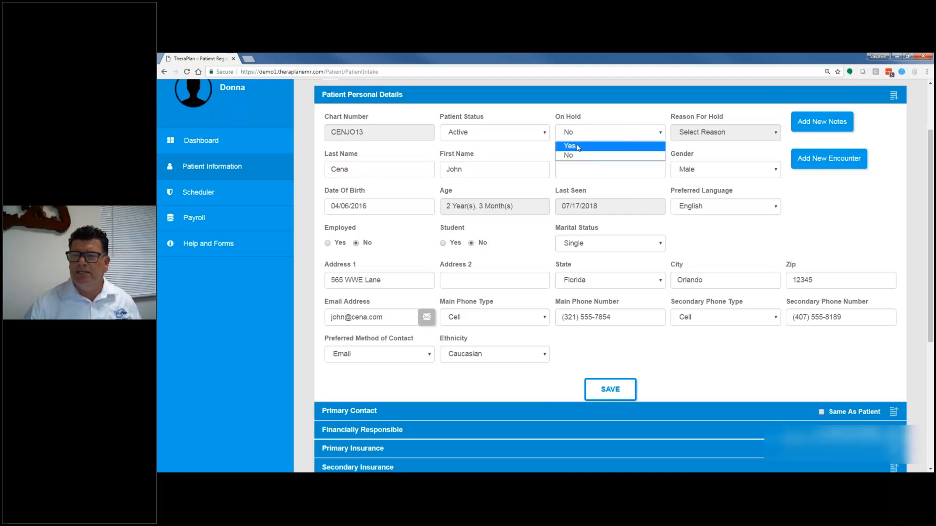
{"action": "left_click", "coordinate": [579, 147]}
{"action": "left_click", "coordinate": [691, 136]}
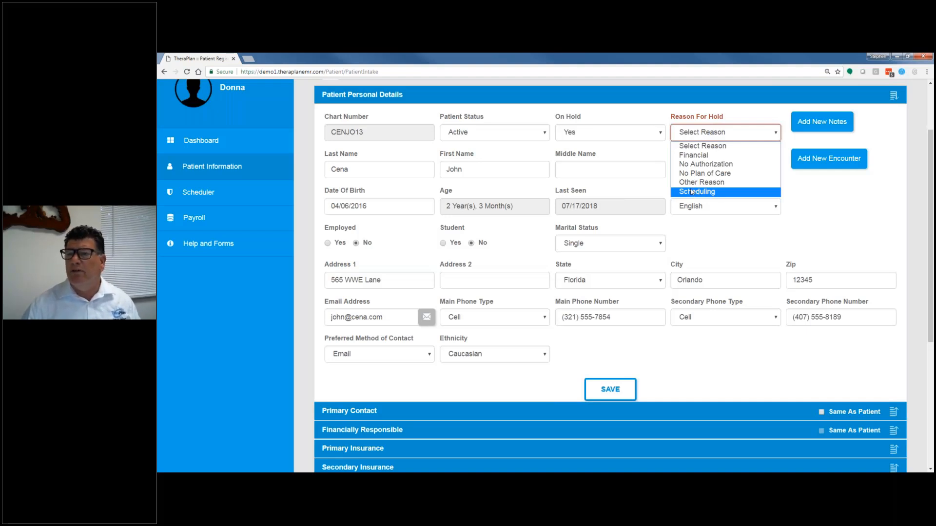
{"action": "left_click", "coordinate": [587, 133]}
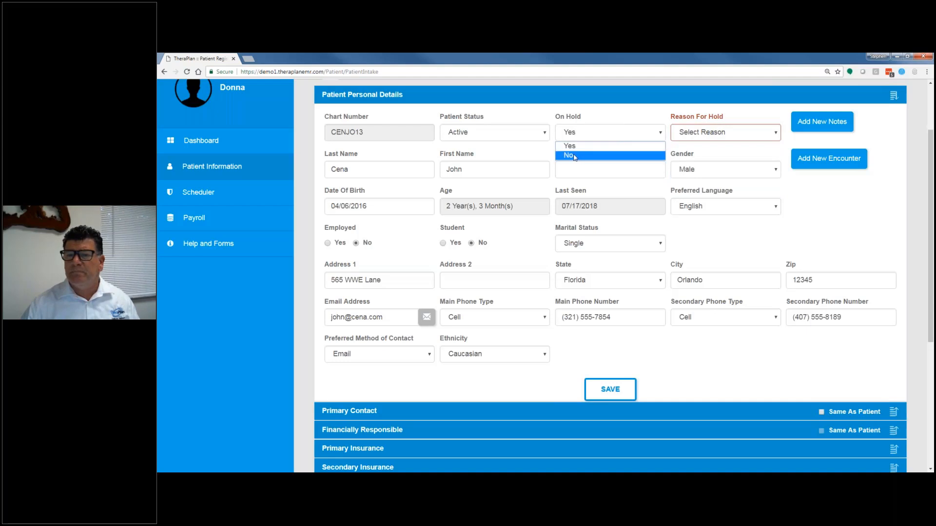
{"action": "left_click", "coordinate": [577, 156]}
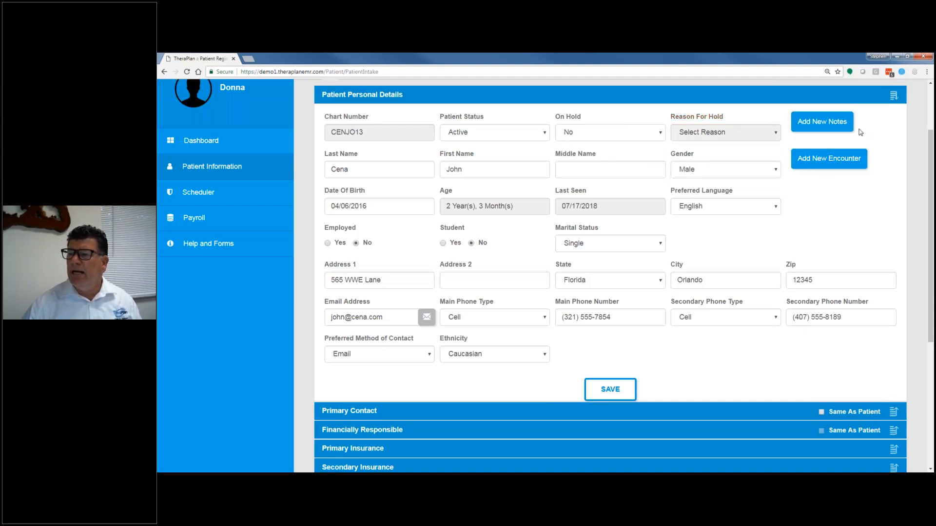
Step: Add a note to the patient with category Patient and text "mom is going to be late again", and save it
{"action": "left_click", "coordinate": [817, 126]}
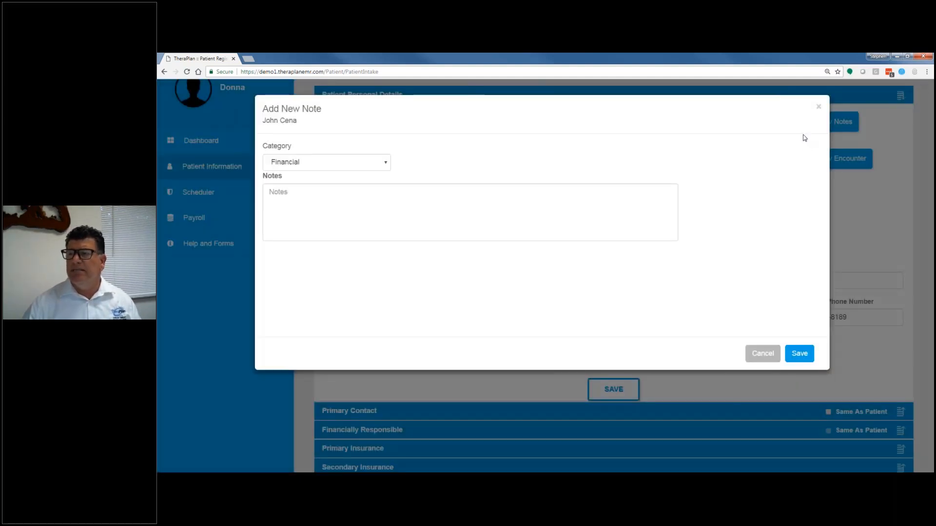
{"action": "left_click", "coordinate": [283, 165]}
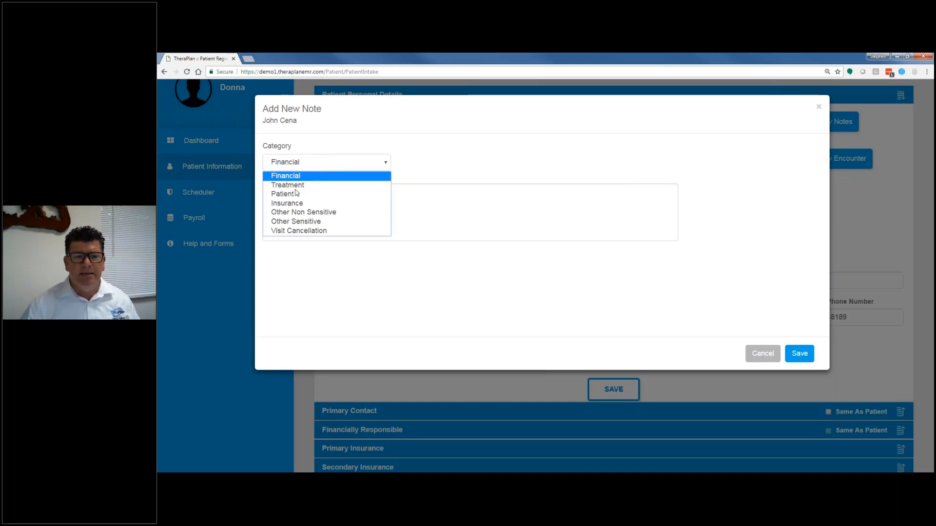
{"action": "left_click", "coordinate": [336, 194]}
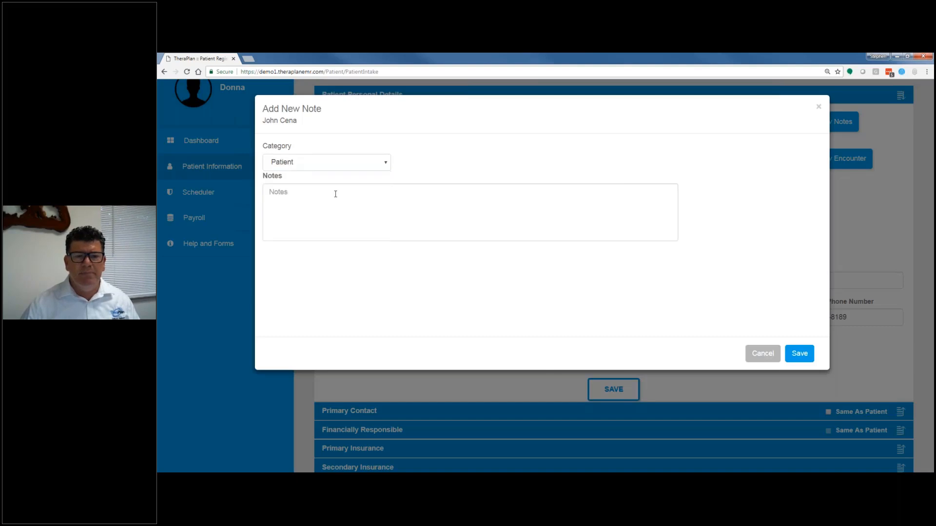
{"action": "left_click", "coordinate": [363, 195]}
{"action": "type", "text": "mom is goi"}
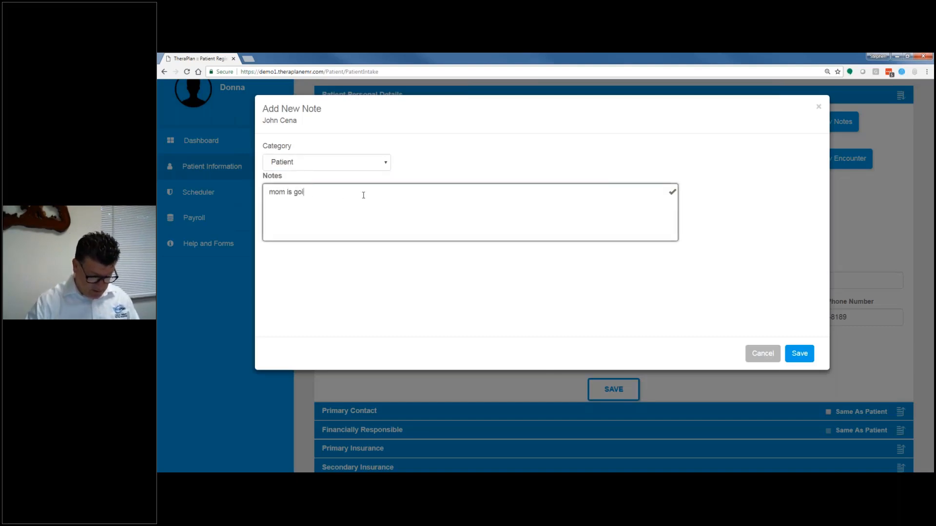
{"action": "type", "text": "ng to be3 lat"}
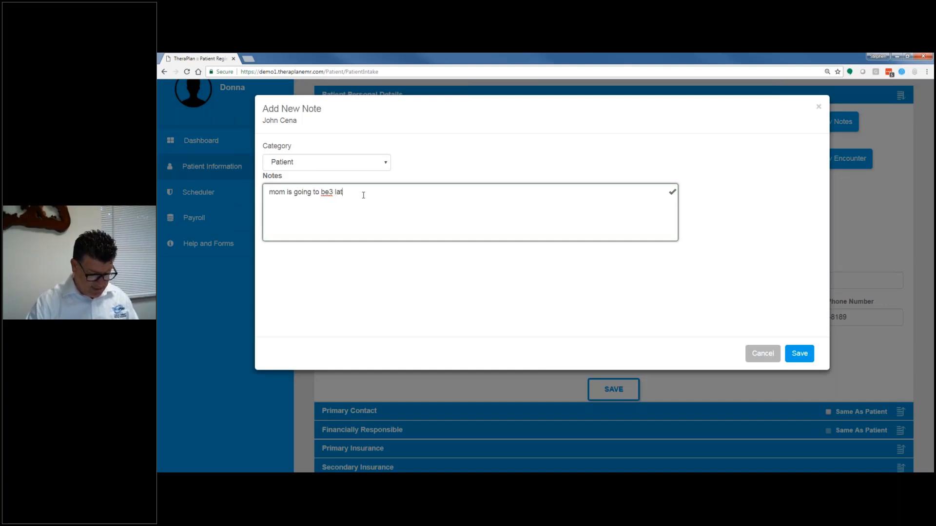
{"action": "type", "text": "e again"}
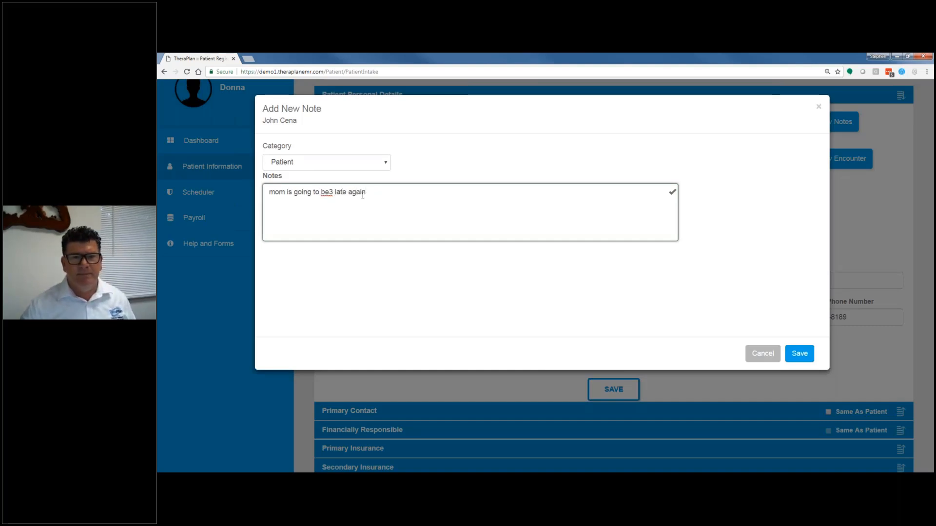
{"action": "right_click", "coordinate": [331, 193]}
{"action": "left_click", "coordinate": [374, 201]}
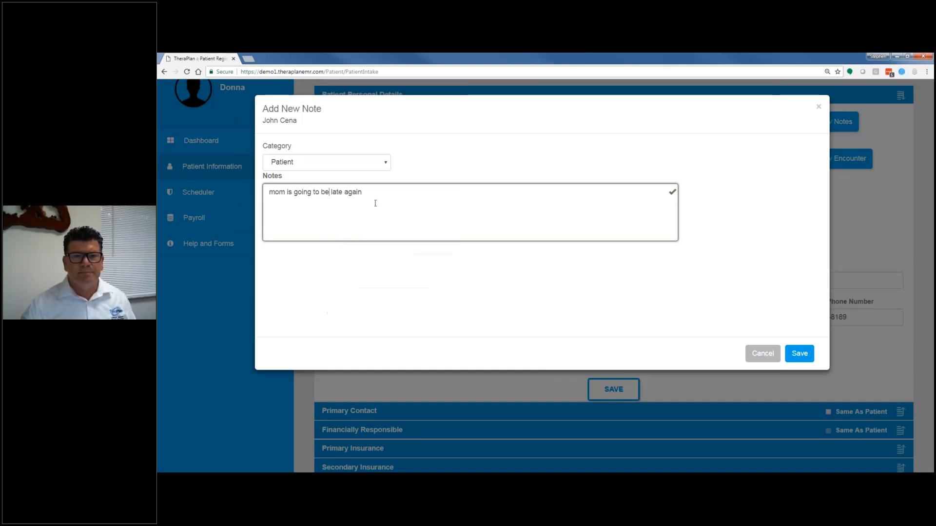
{"action": "left_click", "coordinate": [793, 356]}
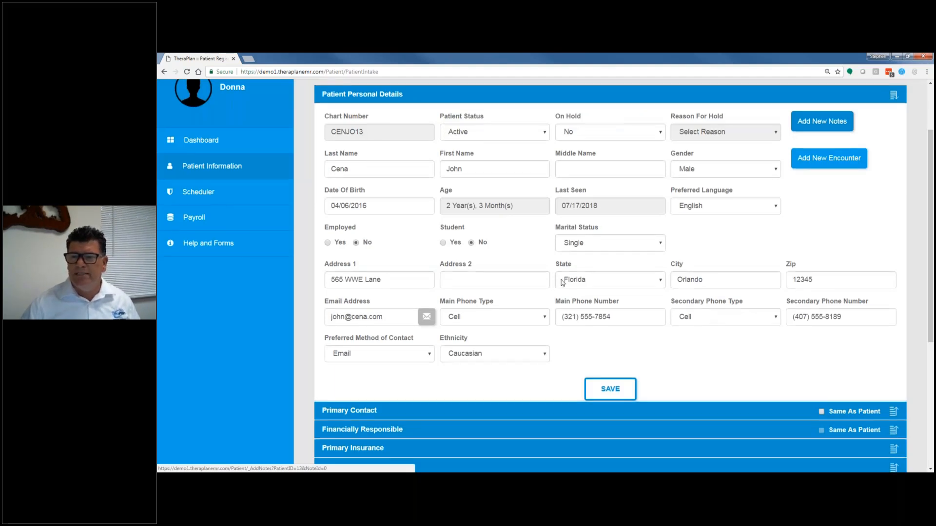
Step: Try adding a new encounter with service date 07/17/2018, close it without saving, and return to the patient's registration record
{"action": "scroll", "coordinate": [562, 282], "scroll_direction": "up", "scroll_amount": 1}
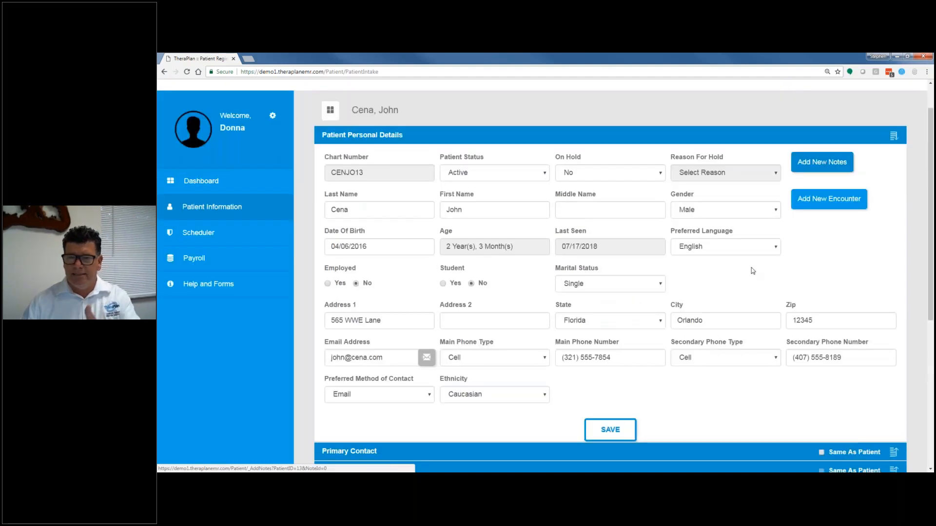
{"action": "left_click", "coordinate": [827, 205]}
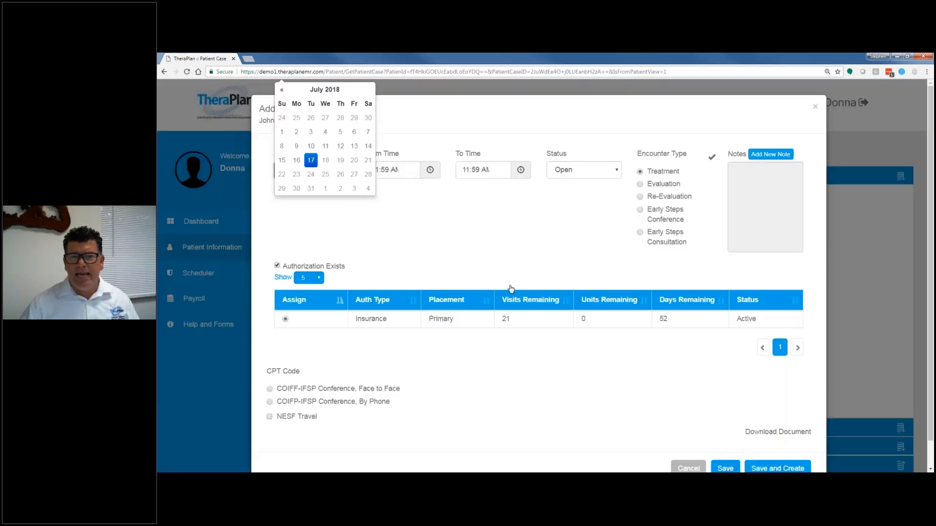
{"action": "left_click", "coordinate": [311, 161]}
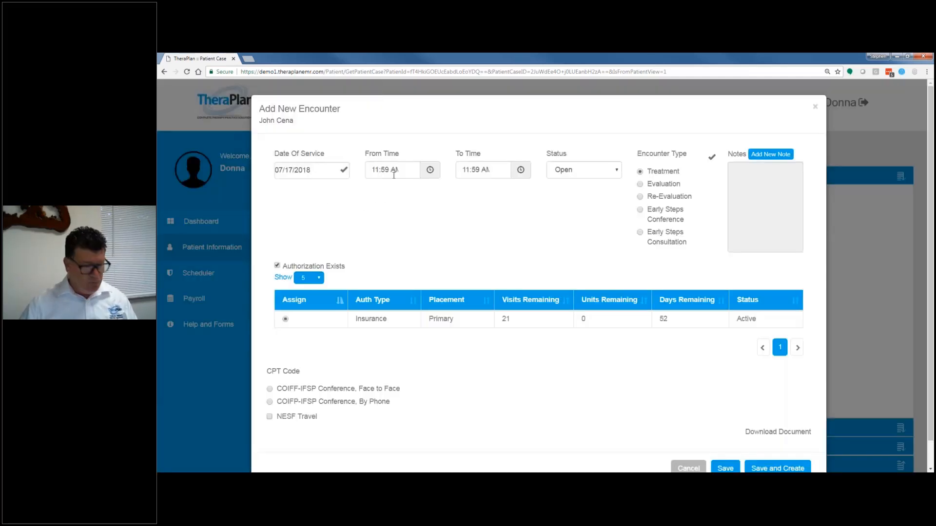
{"action": "left_click", "coordinate": [374, 169]}
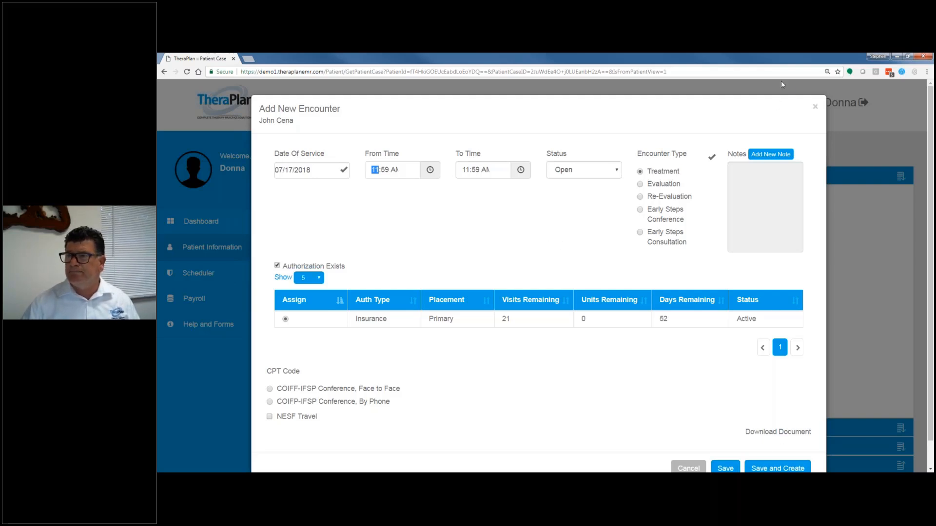
{"action": "left_click", "coordinate": [815, 106]}
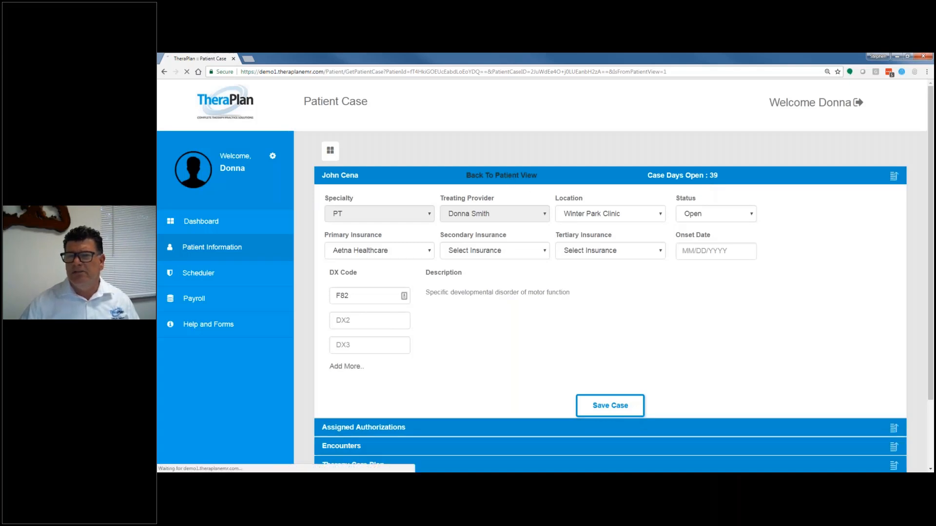
{"action": "left_click", "coordinate": [511, 175]}
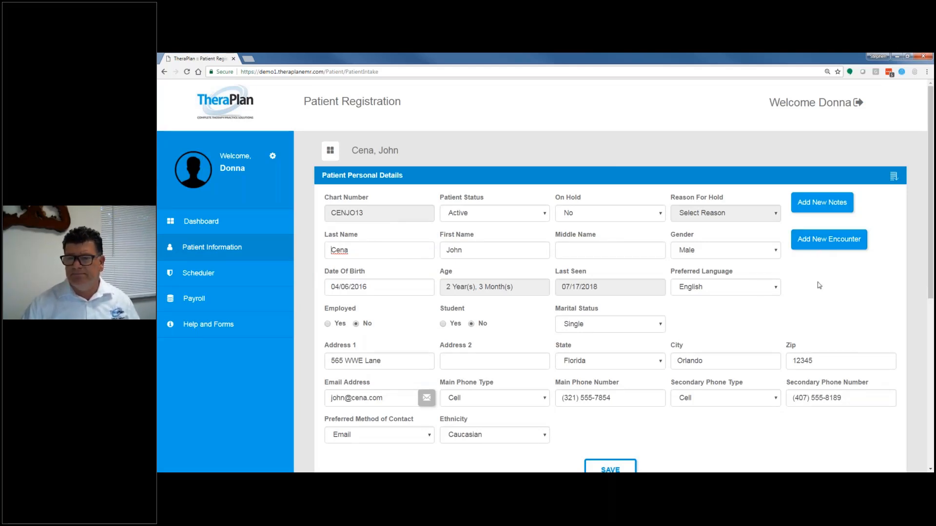
Step: Review the patient's Primary Contact and Financially Responsible details
{"action": "scroll", "coordinate": [819, 286], "scroll_direction": "down", "scroll_amount": 4}
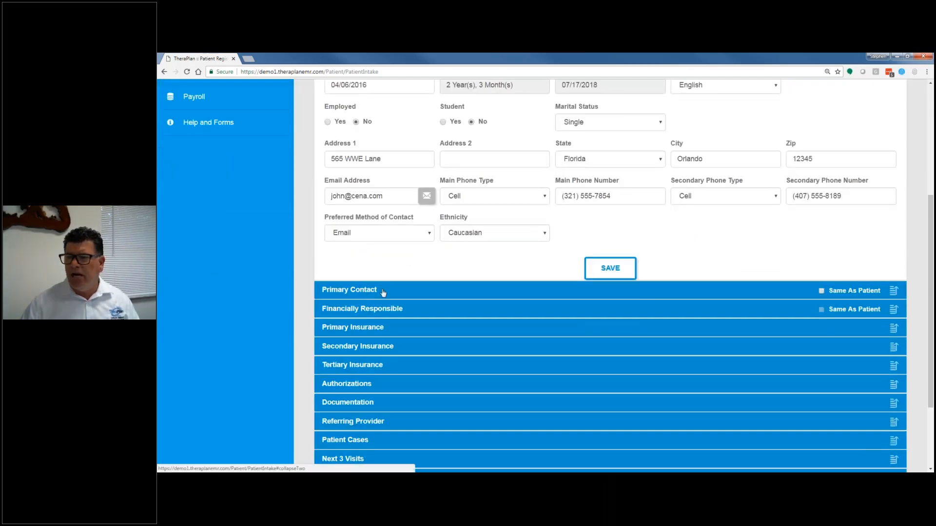
{"action": "left_click", "coordinate": [383, 292]}
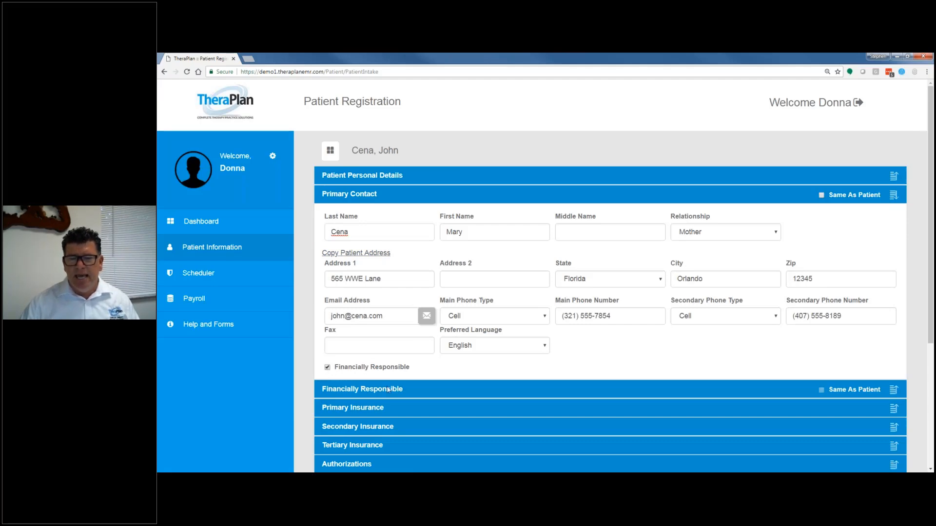
{"action": "left_click", "coordinate": [426, 391]}
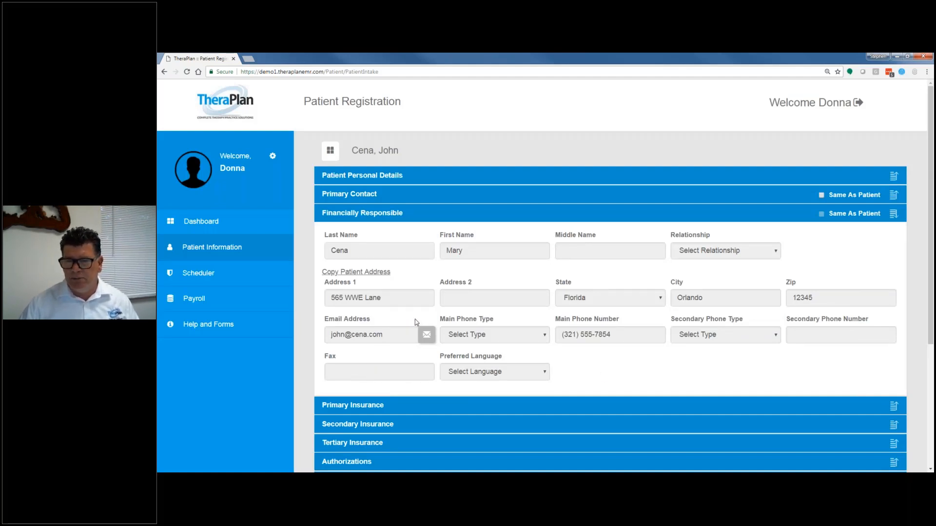
Step: Look through the patient's primary, secondary and tertiary insurance records, returning to the primary insurance
{"action": "scroll", "coordinate": [577, 360], "scroll_direction": "down", "scroll_amount": 3}
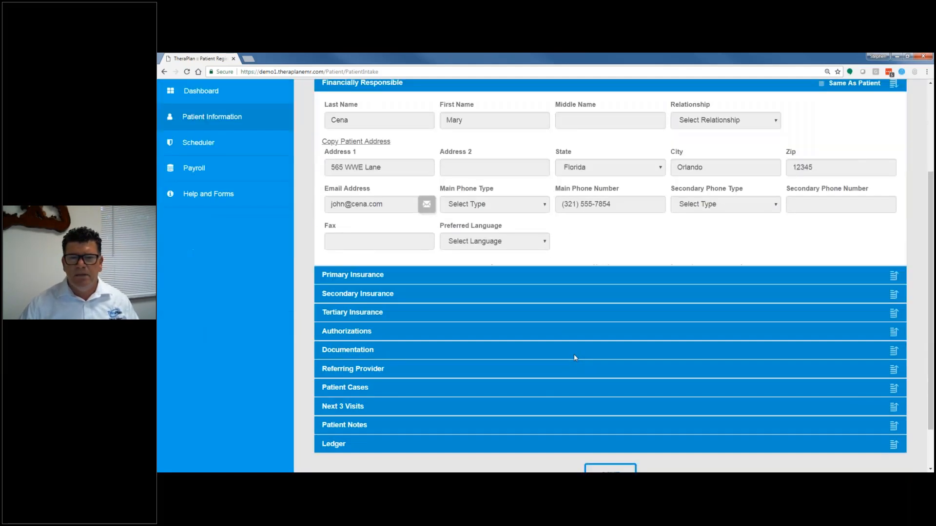
{"action": "left_click", "coordinate": [401, 248]}
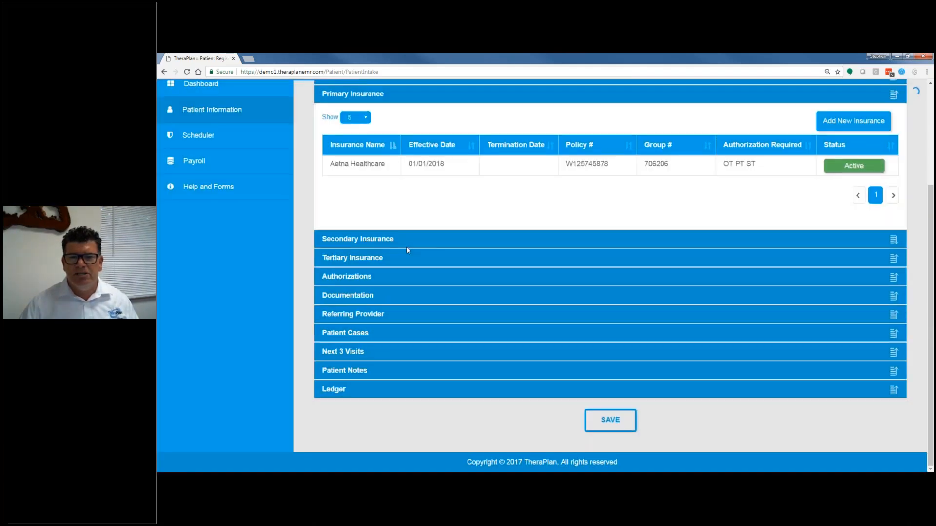
{"action": "left_click", "coordinate": [405, 246]}
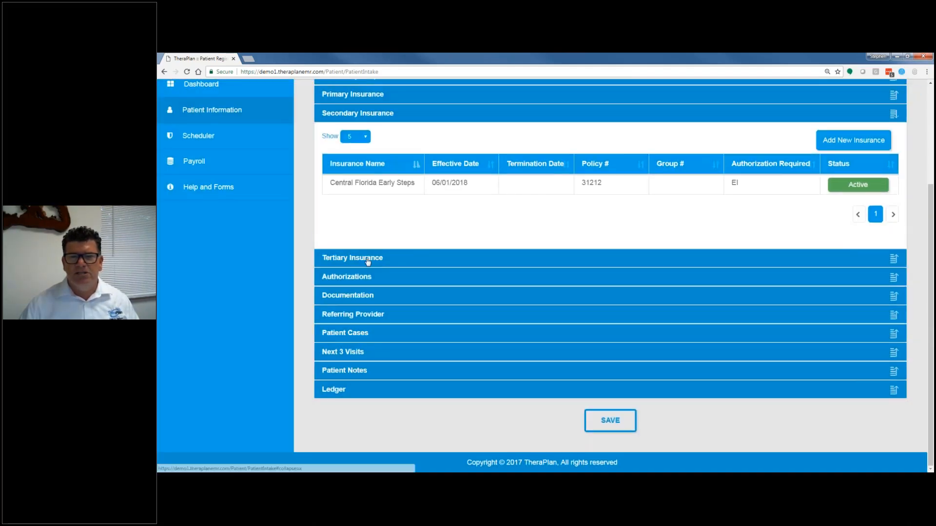
{"action": "left_click", "coordinate": [367, 259]}
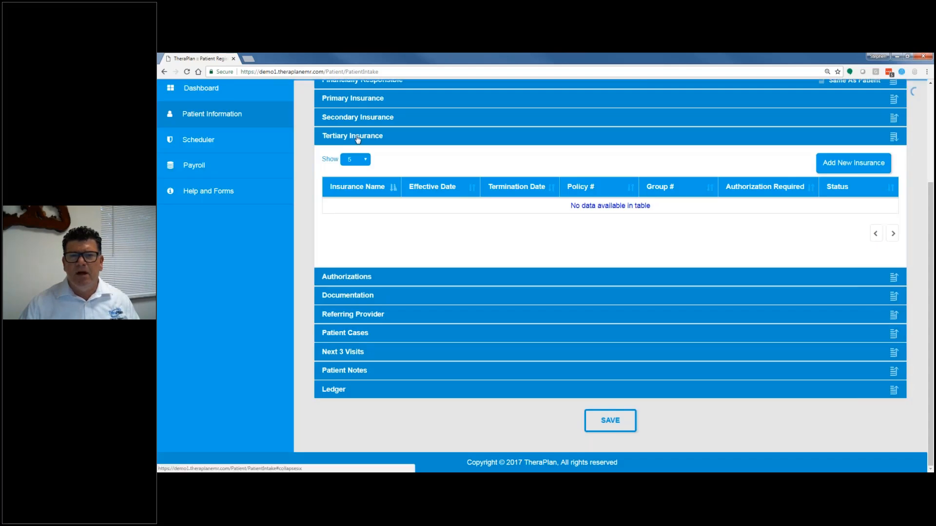
{"action": "left_click", "coordinate": [359, 99]}
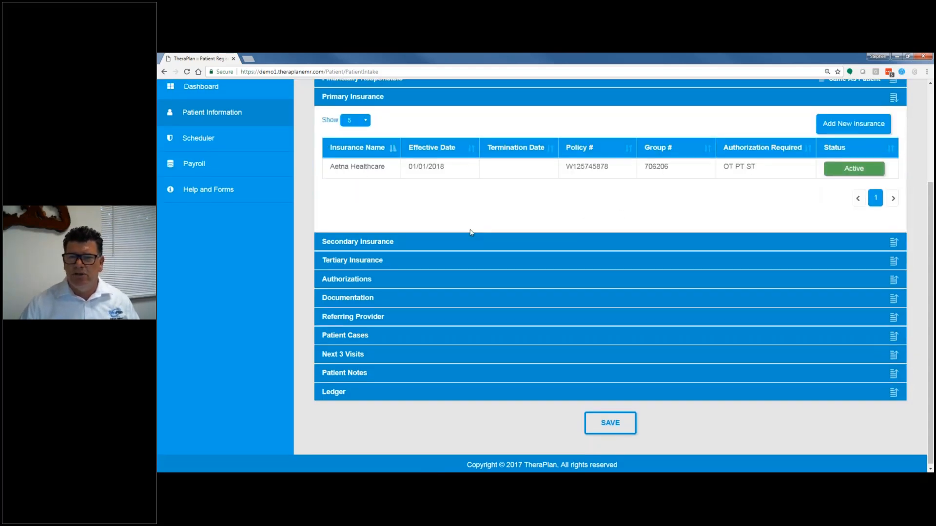
Step: Show the patient's authorizations and sort them by insurance name, type of authorization, and finally specialty
{"action": "scroll", "coordinate": [341, 210], "scroll_direction": "up", "scroll_amount": 2}
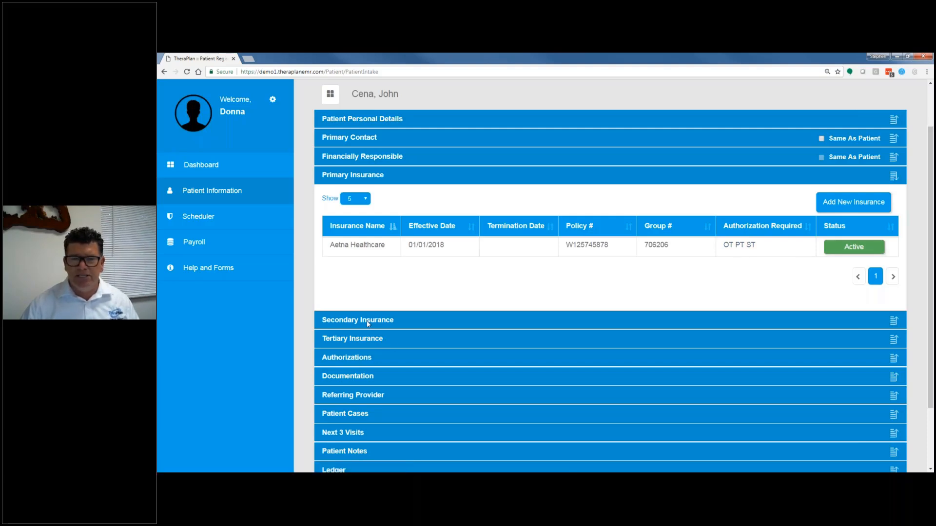
{"action": "left_click", "coordinate": [397, 357]}
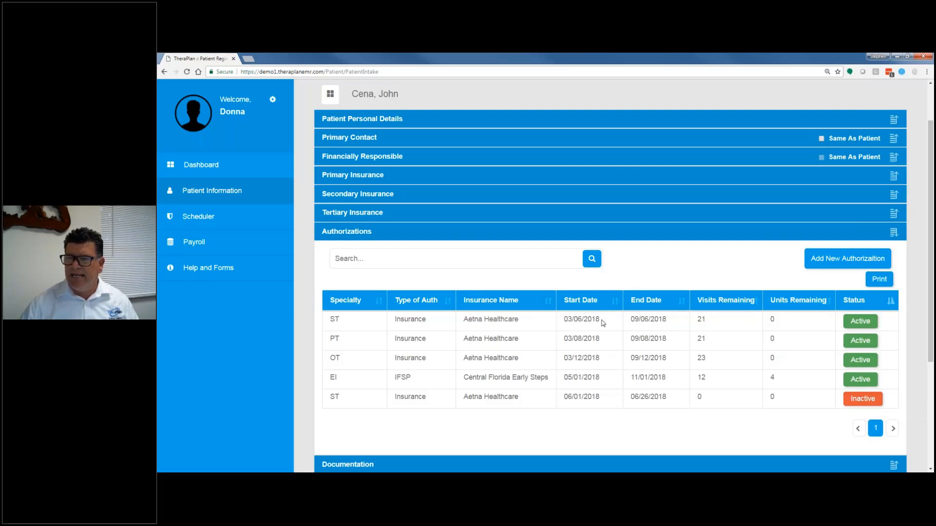
{"action": "left_click", "coordinate": [475, 303]}
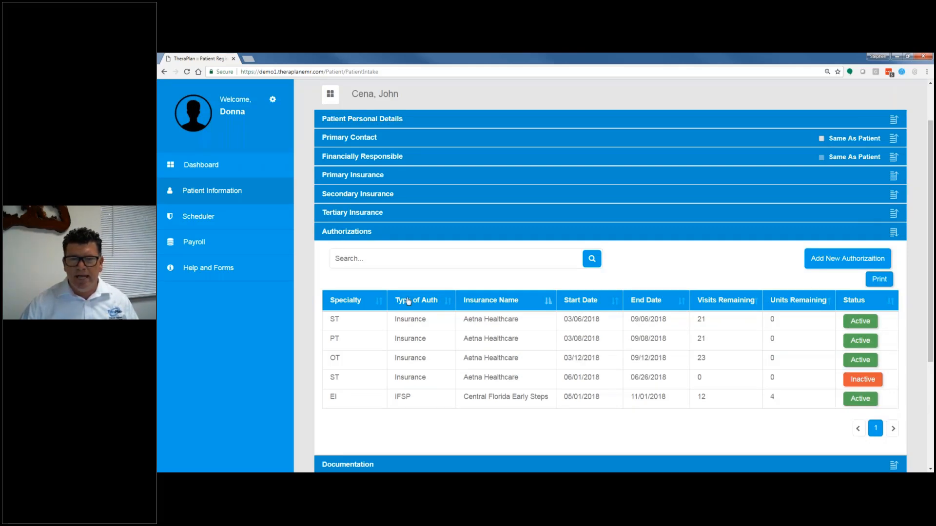
{"action": "left_click", "coordinate": [407, 302]}
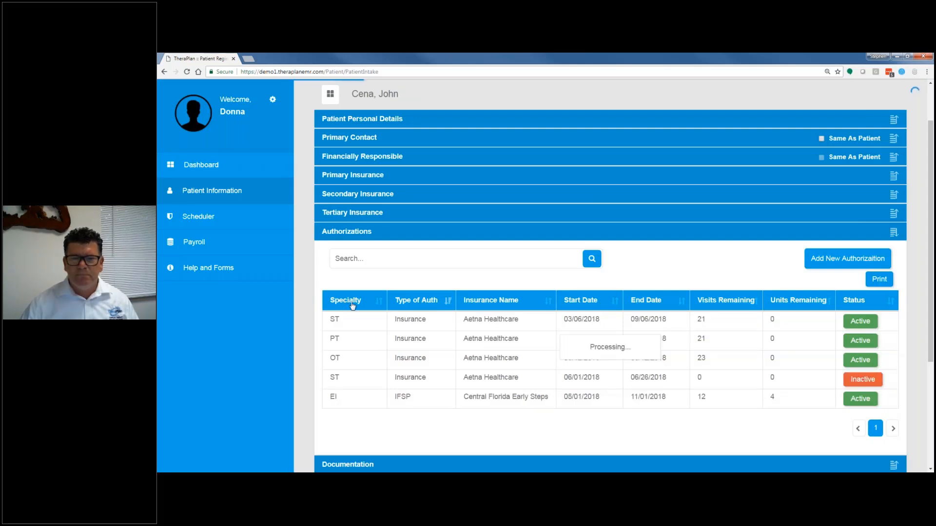
{"action": "left_click", "coordinate": [347, 300]}
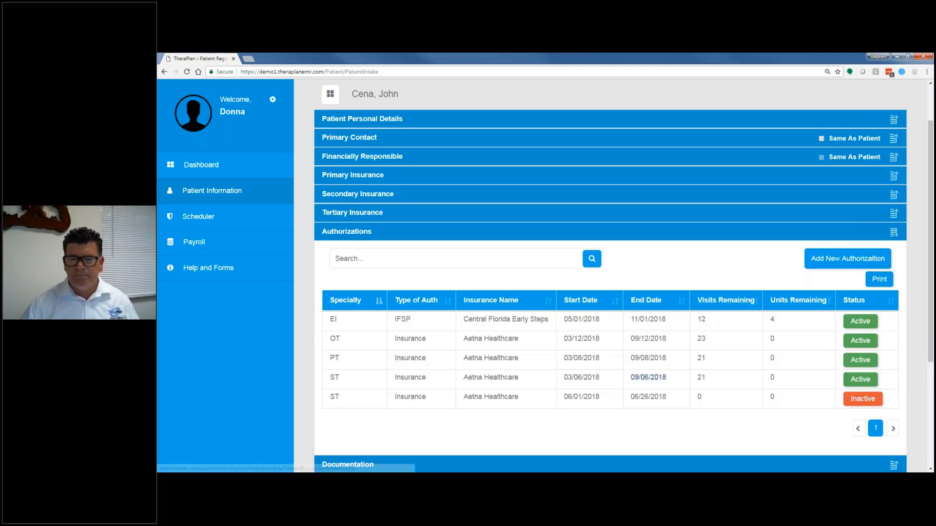
Step: Review the OT insurance authorization, trying the Other Amount option for the duration, and close it without saving
{"action": "scroll", "coordinate": [617, 284], "scroll_direction": "down", "scroll_amount": 3}
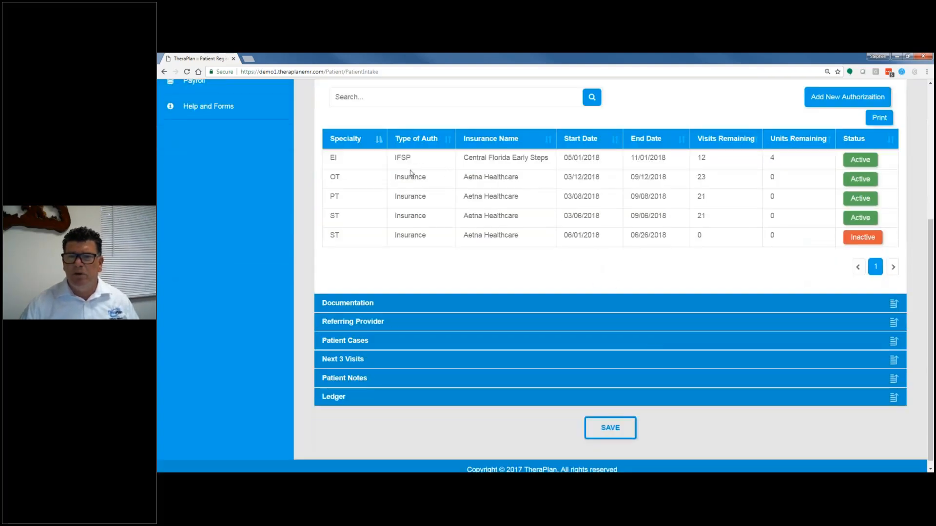
{"action": "left_click", "coordinate": [486, 180]}
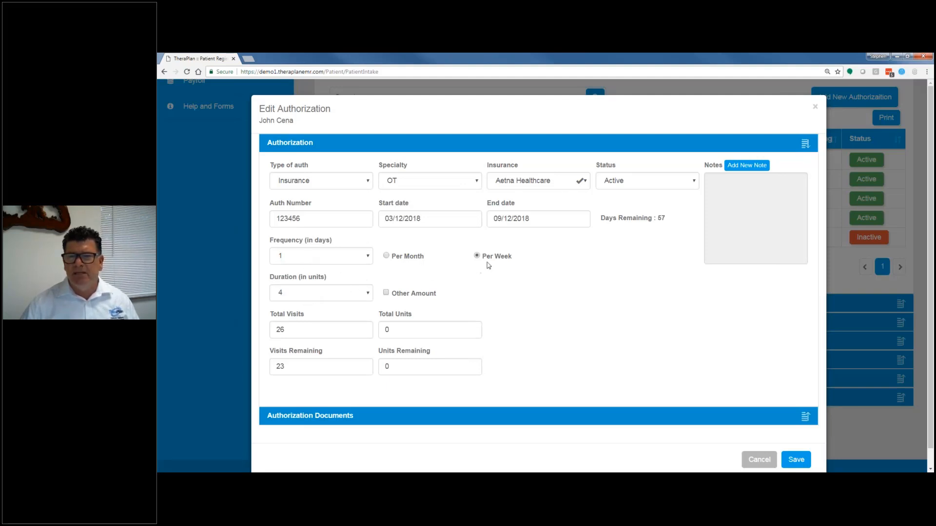
{"action": "left_click", "coordinate": [386, 293]}
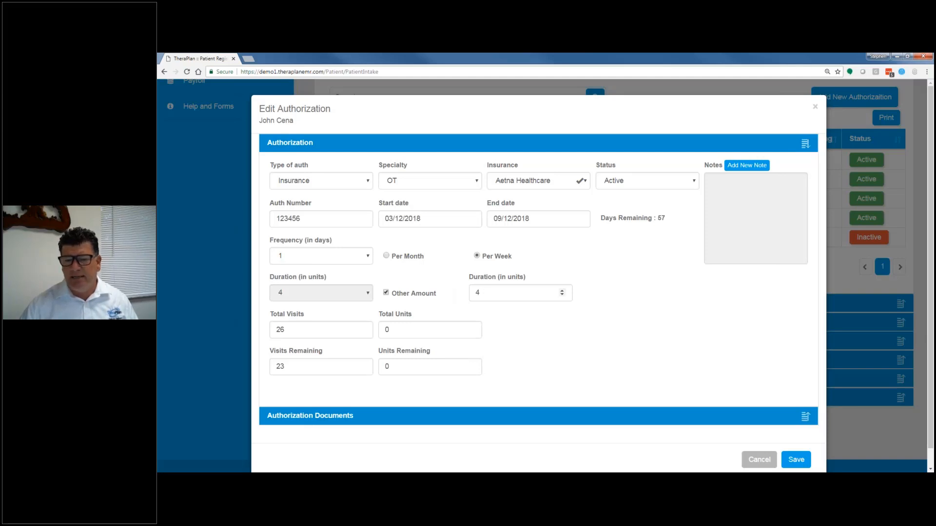
{"action": "left_click", "coordinate": [386, 293]}
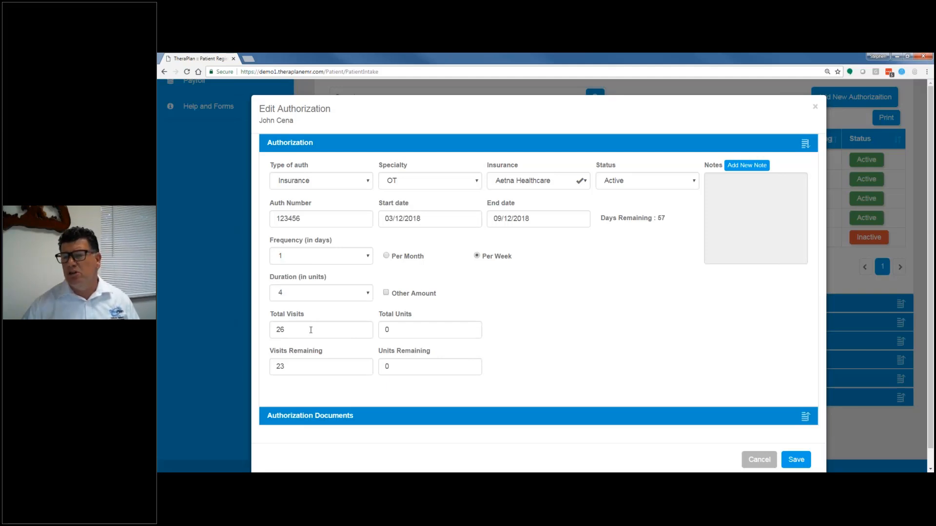
{"action": "left_click", "coordinate": [758, 459]}
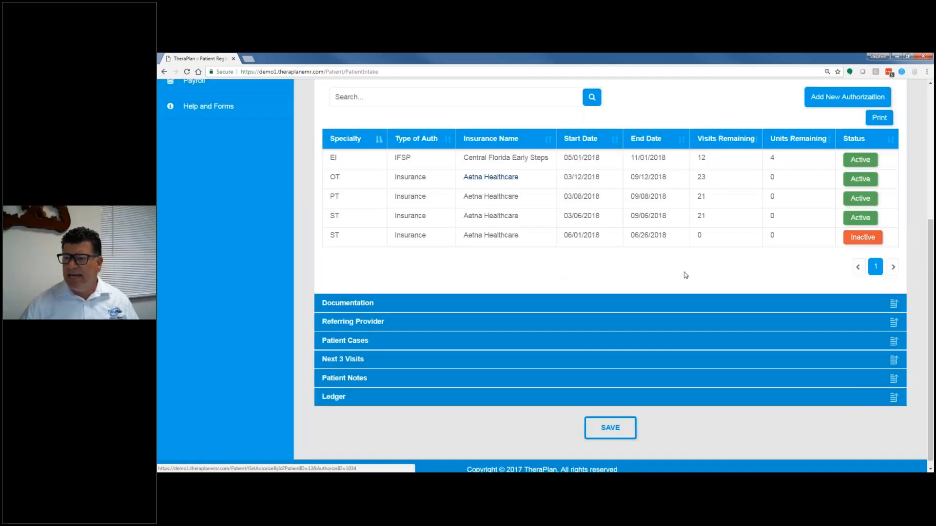
Step: Show the patient's documentation and search it by the first letters of the provider's name
{"action": "left_click", "coordinate": [377, 321]}
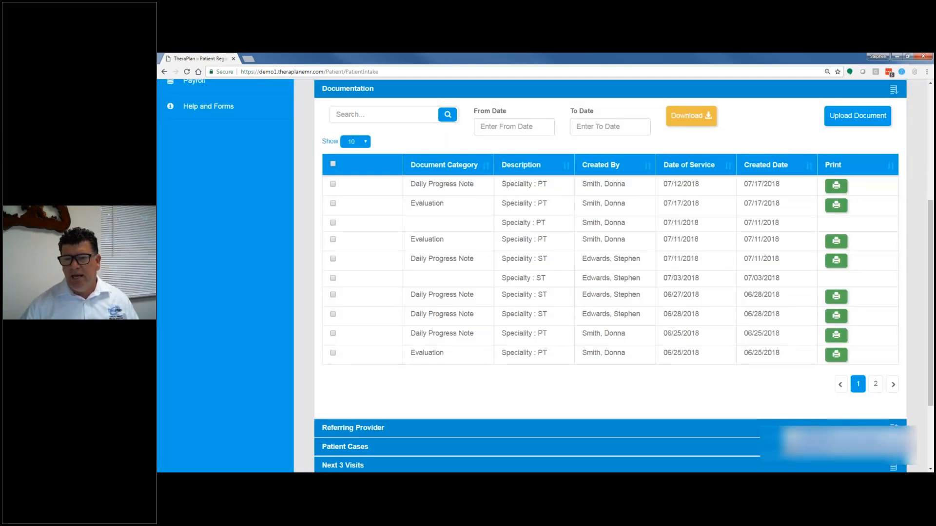
{"action": "left_click", "coordinate": [380, 114]}
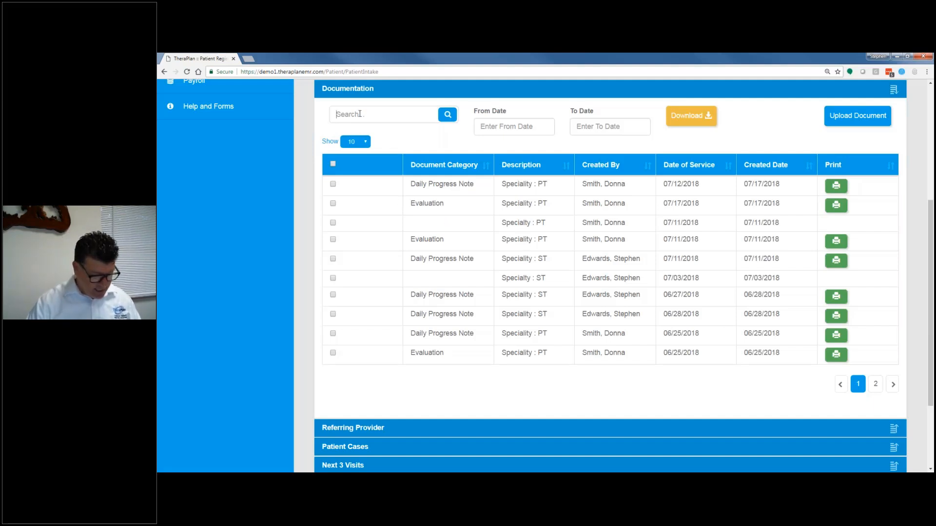
{"action": "type", "text": "don"}
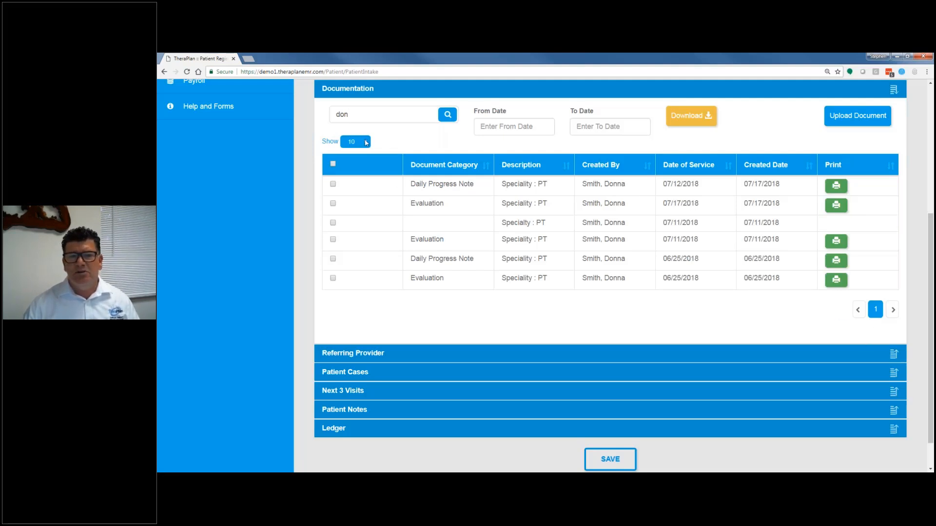
Step: Show all documentation entries and select the 07/12/2018 Daily Progress Note and the 07/17/2018 Evaluation, trying the select-all option
{"action": "left_click", "coordinate": [352, 175]}
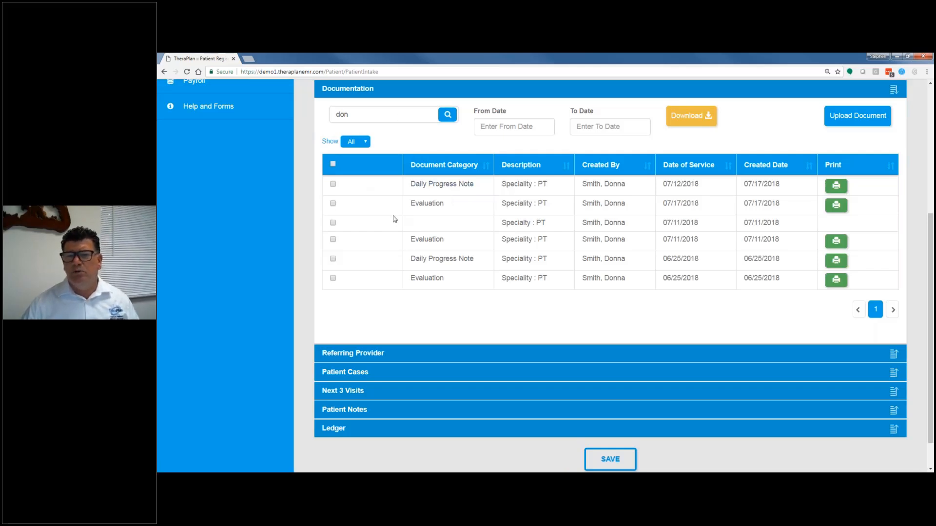
{"action": "left_click", "coordinate": [333, 184]}
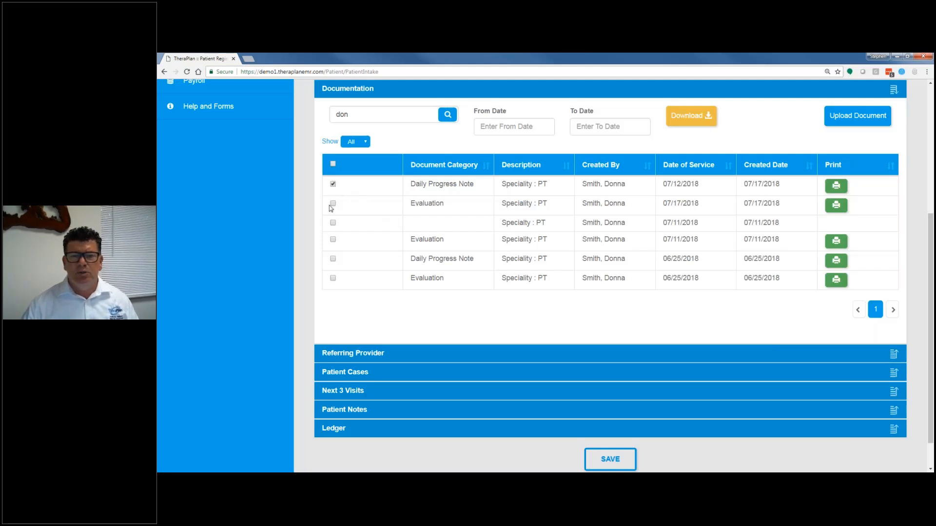
{"action": "left_click", "coordinate": [333, 203]}
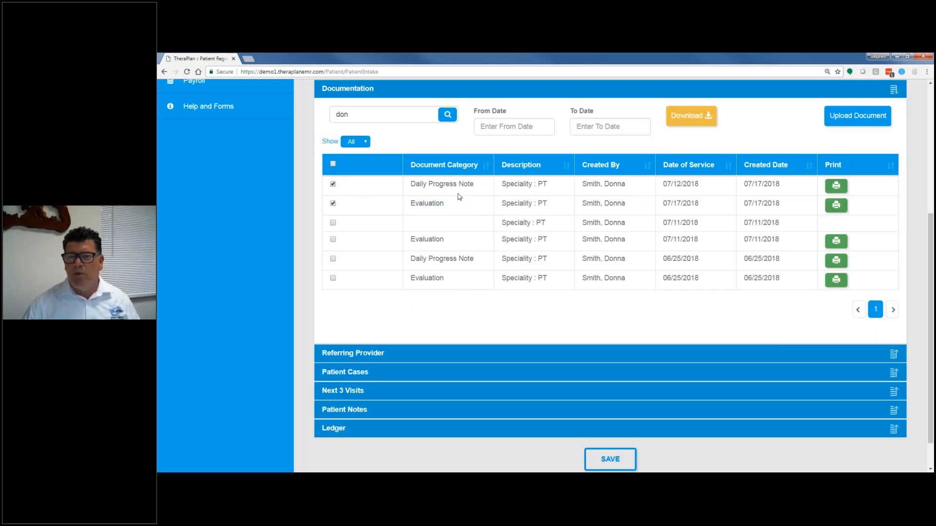
{"action": "left_click", "coordinate": [334, 166]}
{"action": "left_click", "coordinate": [334, 164]}
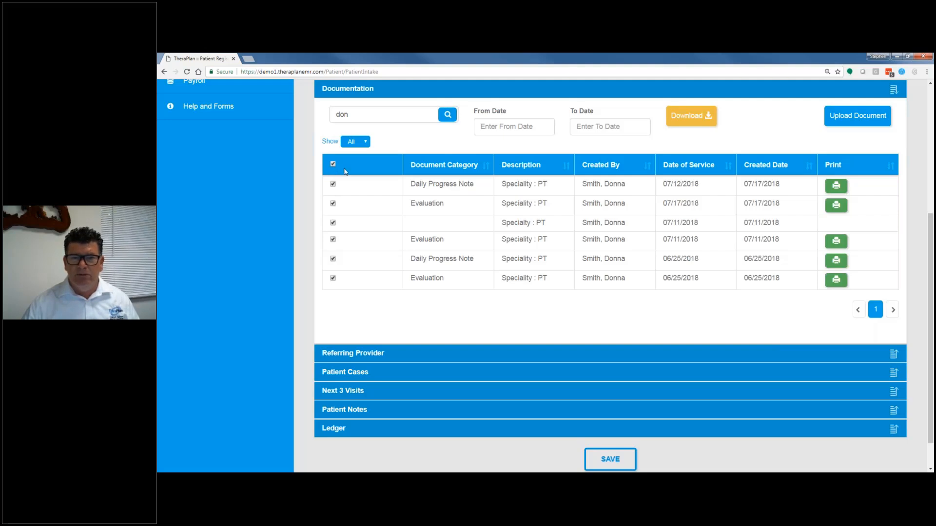
{"action": "left_click", "coordinate": [333, 185]}
{"action": "left_click", "coordinate": [333, 204]}
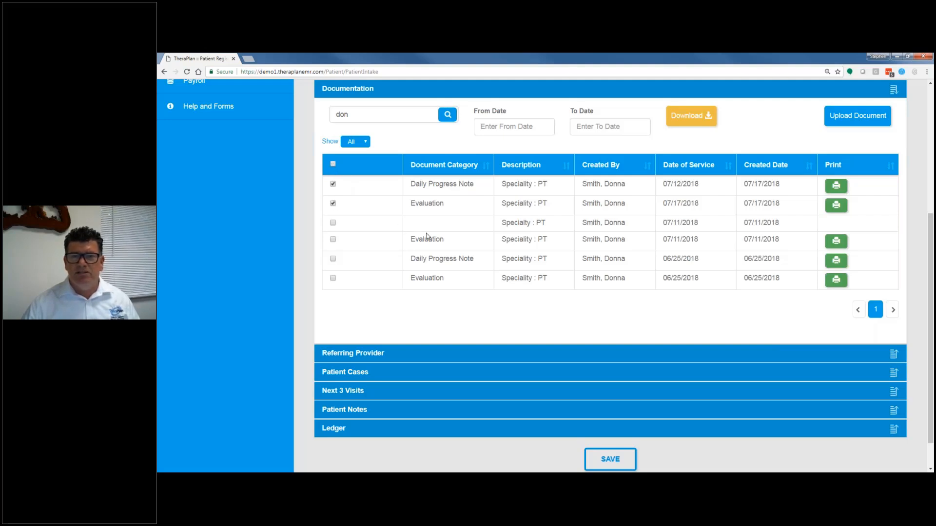
Step: Download the two selected documents as a single PDF named Downloads into the Downloads folder
{"action": "left_click", "coordinate": [690, 118]}
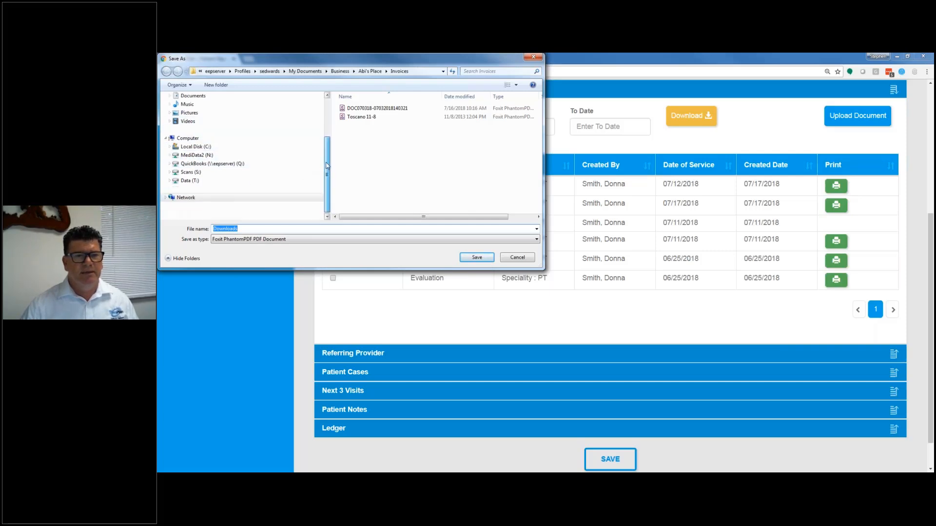
{"action": "scroll", "coordinate": [328, 154], "scroll_direction": "up", "scroll_amount": 3}
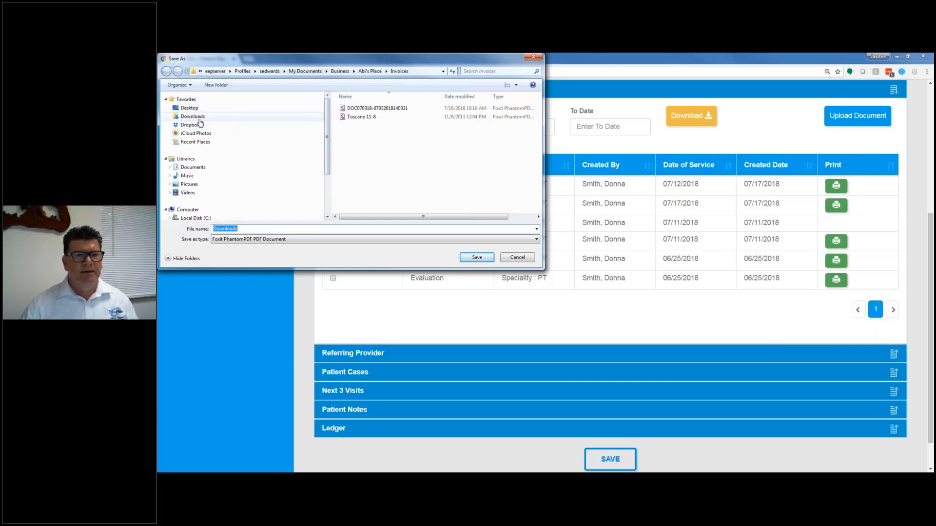
{"action": "left_click", "coordinate": [198, 119]}
{"action": "left_click", "coordinate": [478, 258]}
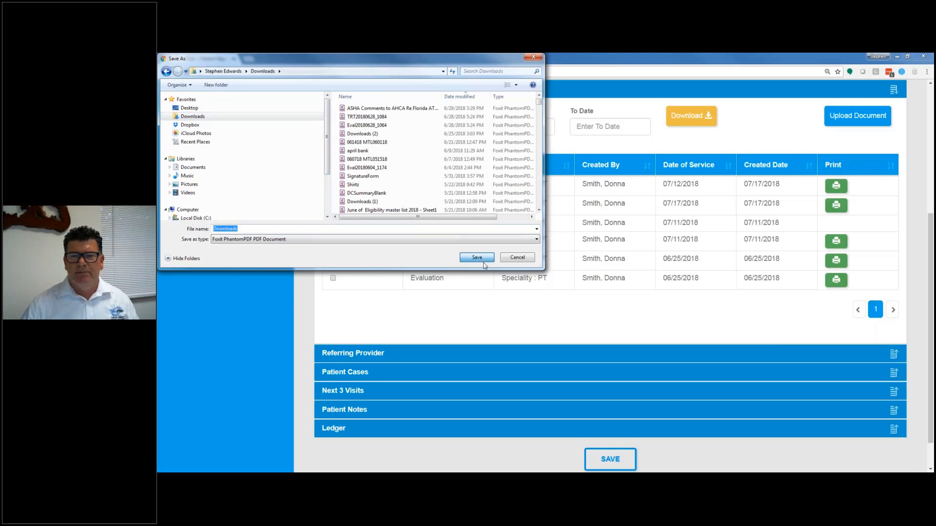
{"action": "left_click", "coordinate": [569, 270]}
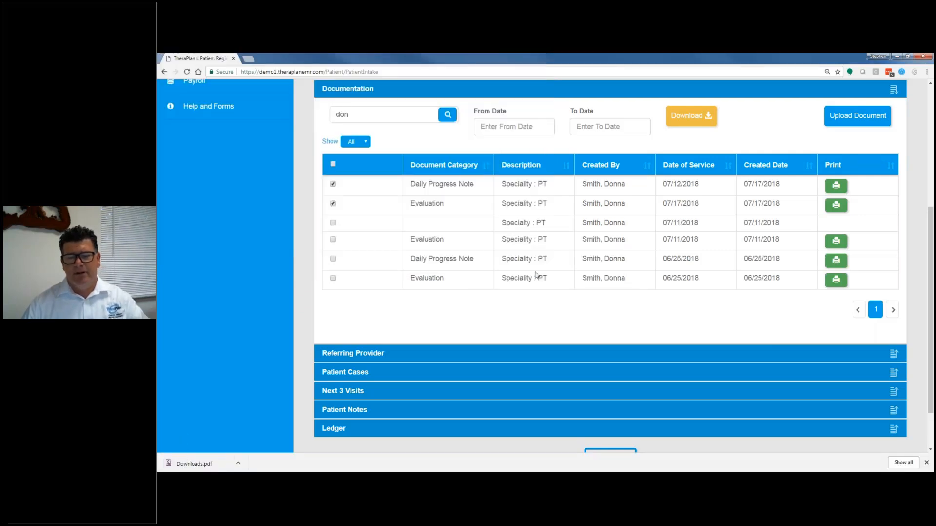
Step: Open the downloaded PDF, look through the progress note and evaluation pages, and close it
{"action": "left_click", "coordinate": [217, 467]}
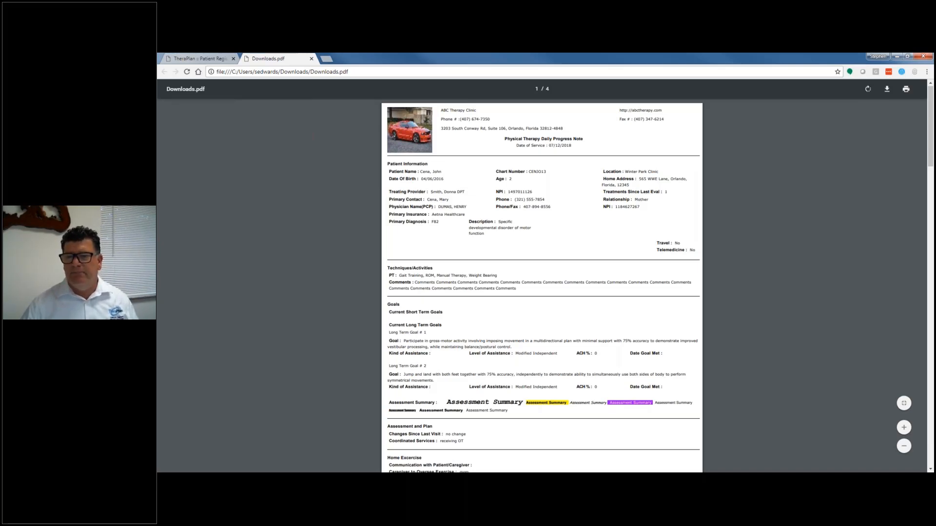
{"action": "scroll", "coordinate": [516, 314], "scroll_direction": "down", "scroll_amount": 15}
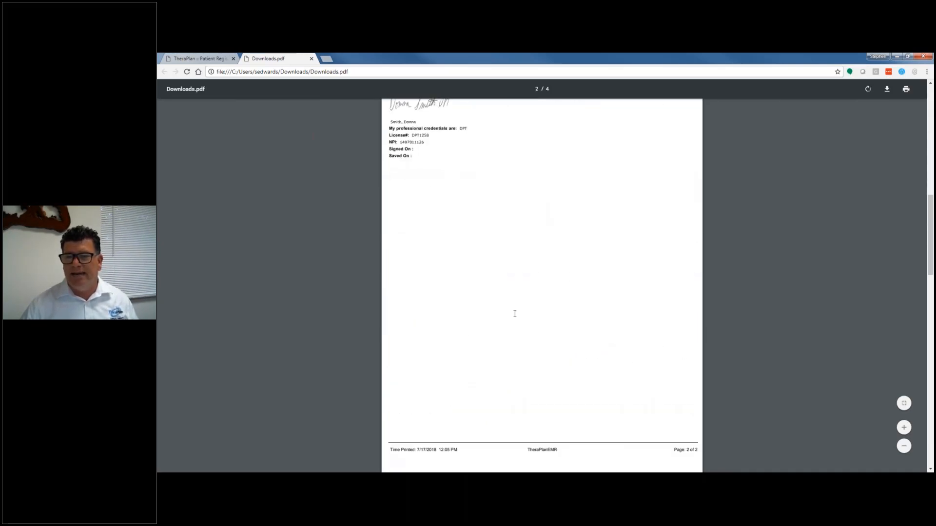
{"action": "scroll", "coordinate": [515, 314], "scroll_direction": "down", "scroll_amount": 6}
{"action": "scroll", "coordinate": [515, 314], "scroll_direction": "down", "scroll_amount": 4}
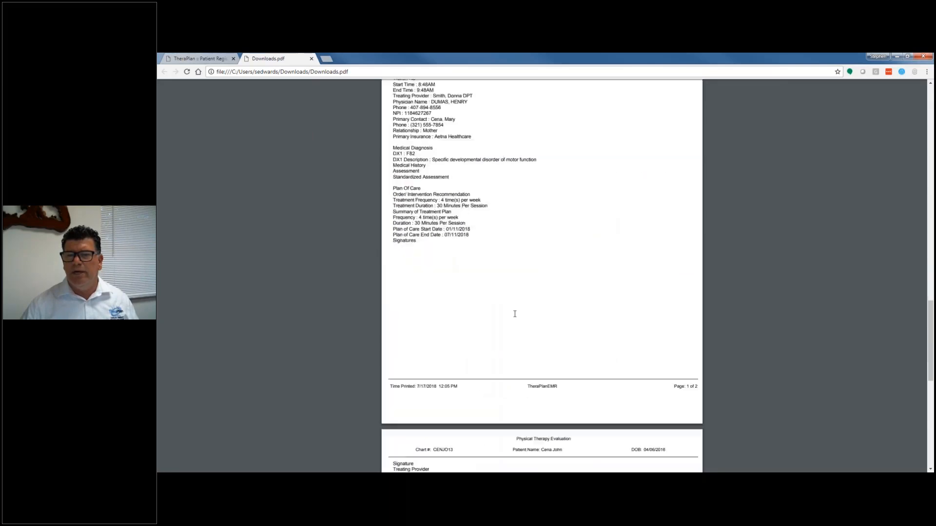
{"action": "scroll", "coordinate": [515, 314], "scroll_direction": "down", "scroll_amount": 6}
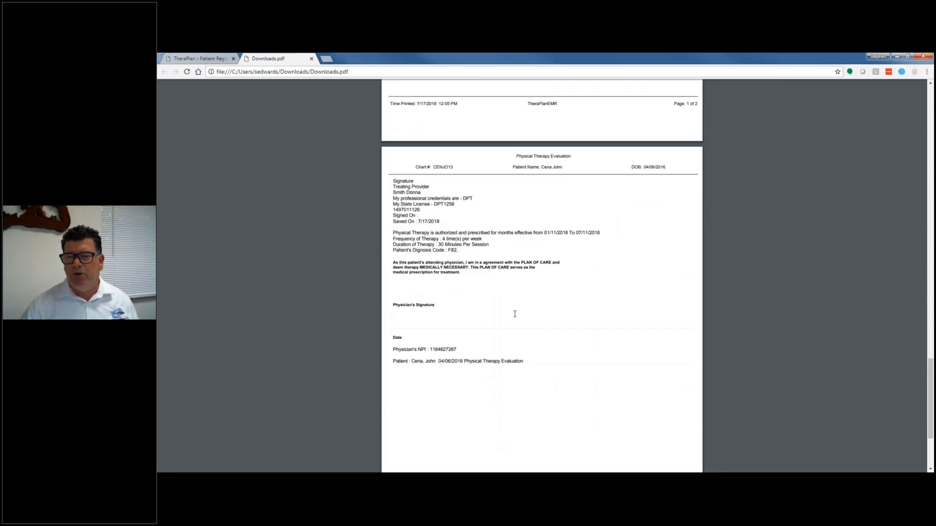
{"action": "scroll", "coordinate": [511, 311], "scroll_direction": "up", "scroll_amount": 20}
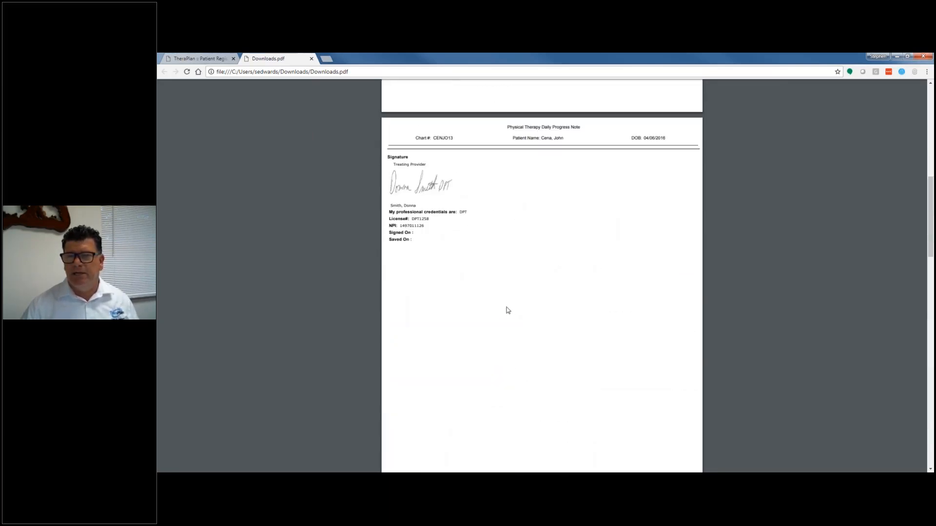
{"action": "scroll", "coordinate": [507, 310], "scroll_direction": "up", "scroll_amount": 10}
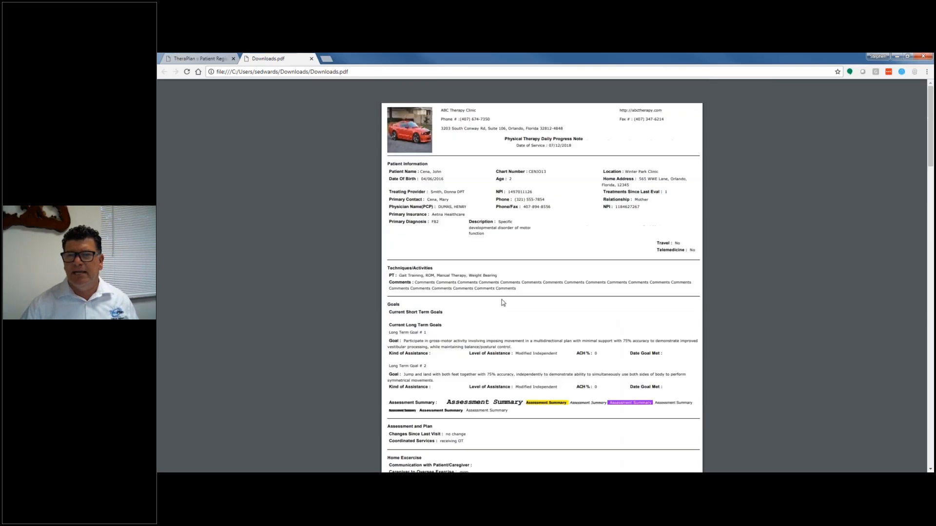
{"action": "left_click", "coordinate": [311, 59]}
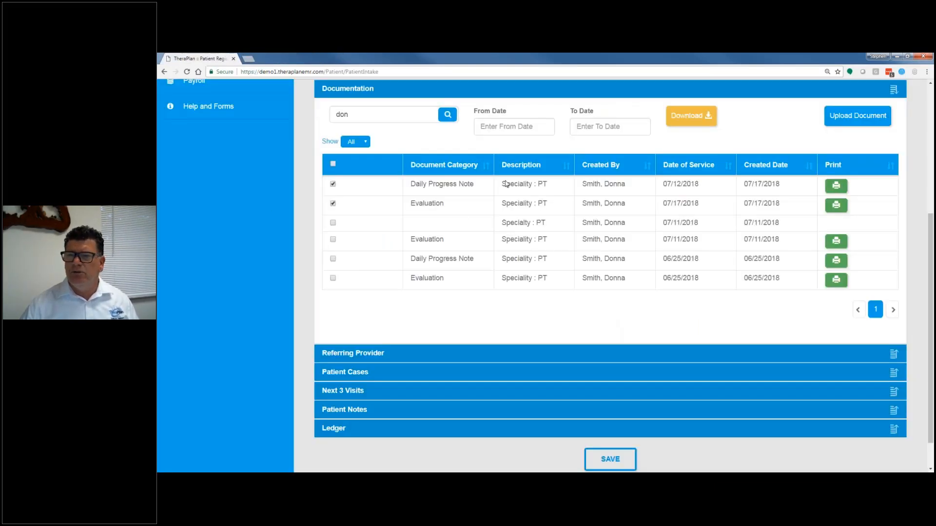
Step: Clear both document selections and start a document upload in the New Patient Documentation category
{"action": "left_click", "coordinate": [333, 185]}
{"action": "left_click", "coordinate": [333, 203]}
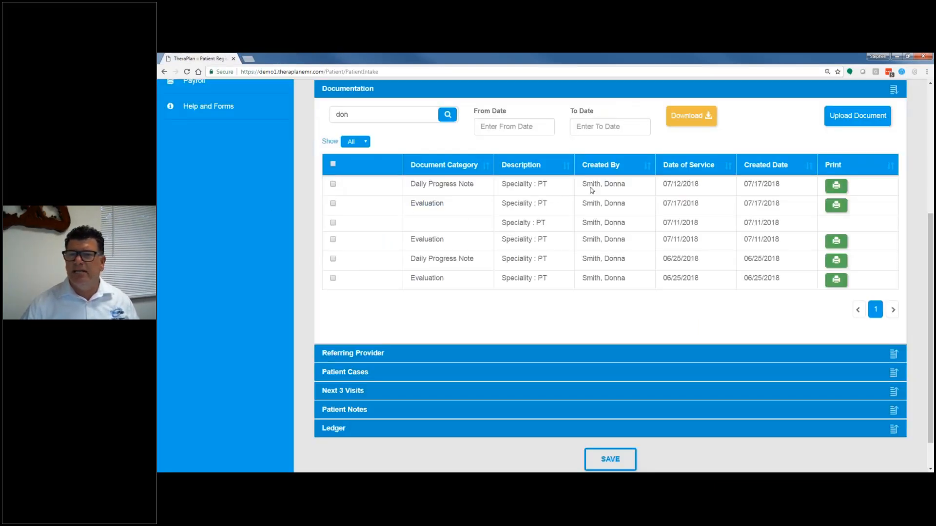
{"action": "left_click", "coordinate": [861, 116]}
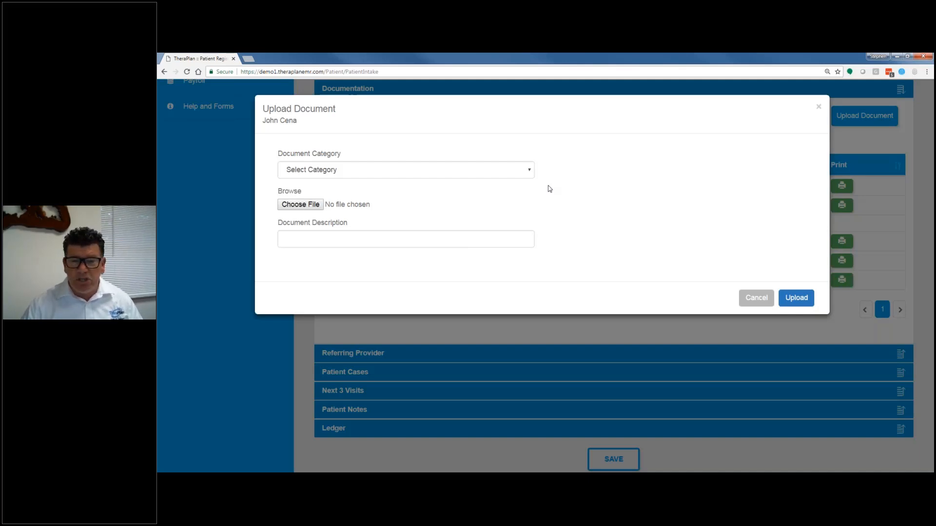
{"action": "left_click", "coordinate": [340, 174]}
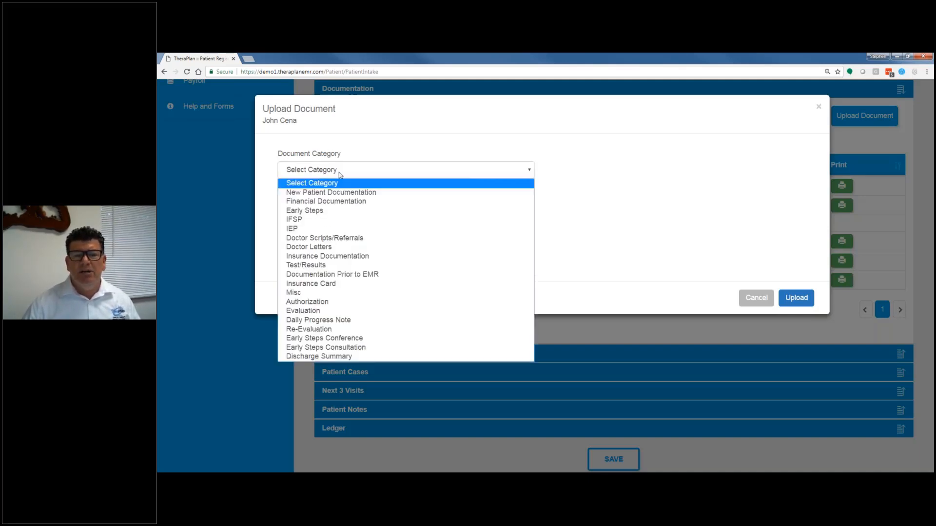
{"action": "left_click", "coordinate": [320, 197]}
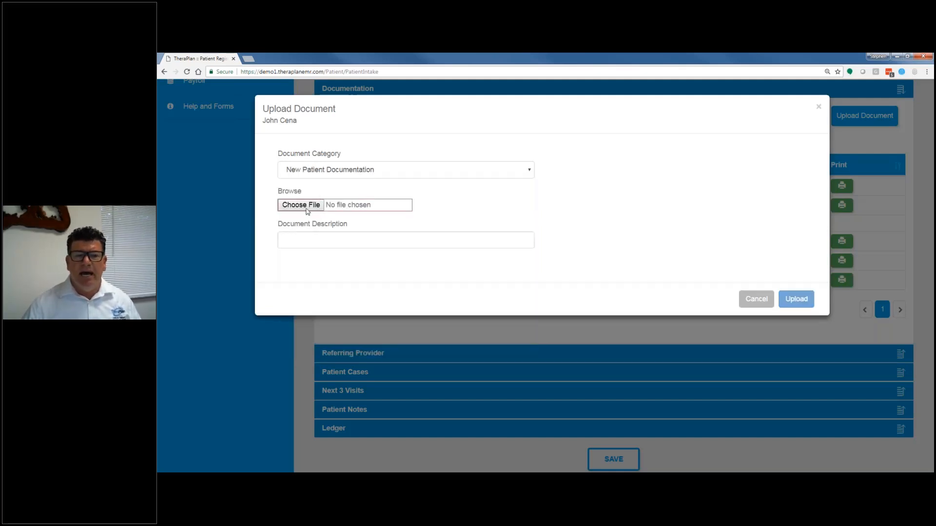
Step: Try to attach the TP_Logo_PNG image by searching the Desktop for "logo"
{"action": "left_click", "coordinate": [367, 209]}
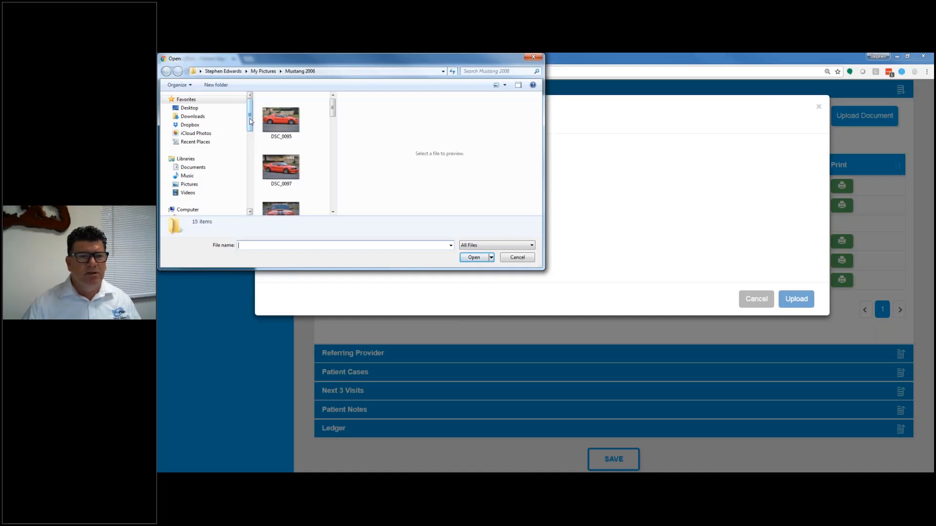
{"action": "left_click", "coordinate": [190, 108]}
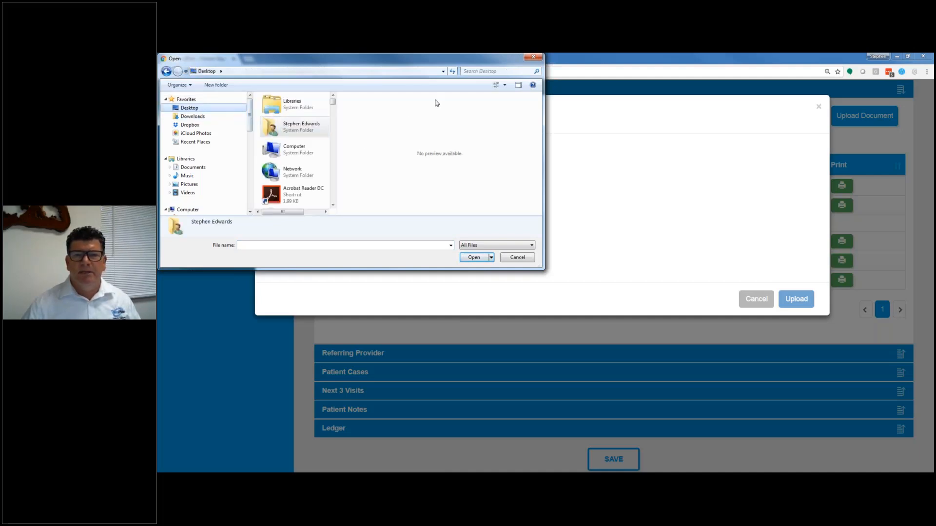
{"action": "left_click", "coordinate": [485, 71]}
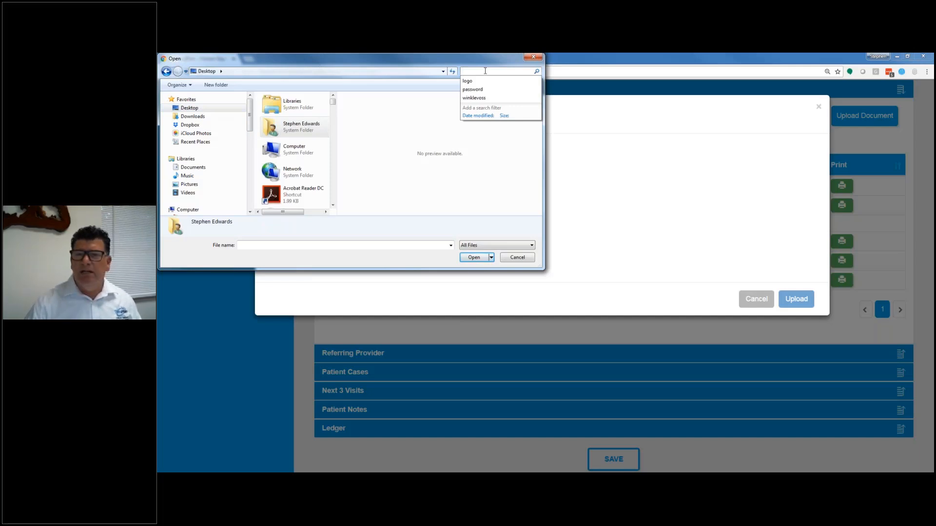
{"action": "left_click", "coordinate": [467, 81]}
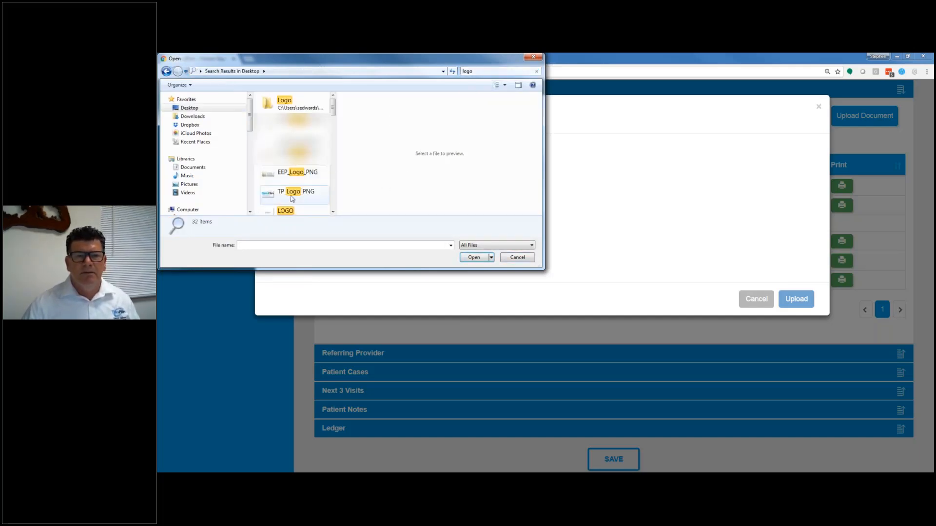
{"action": "double_click", "coordinate": [271, 195]}
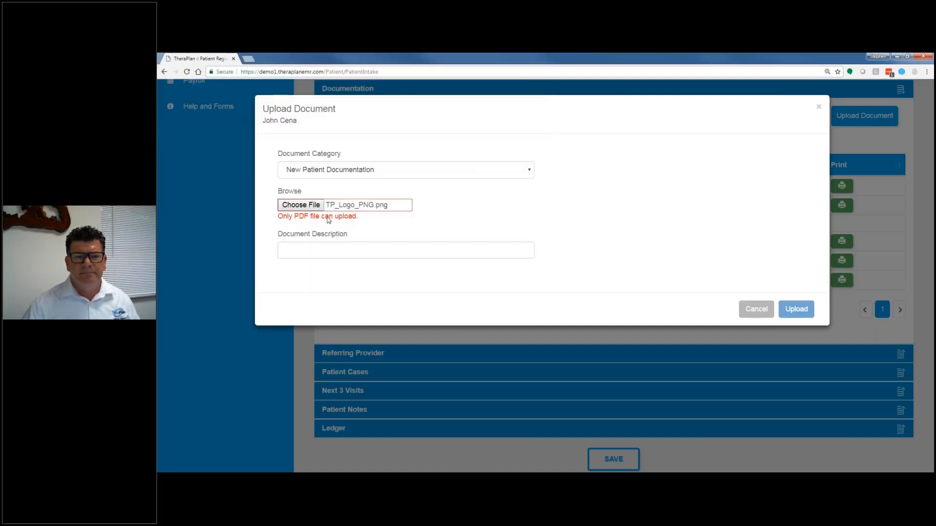
Step: Choose TheraPlan.pdf from the Logos folder as the file for the upload
{"action": "left_click", "coordinate": [301, 205]}
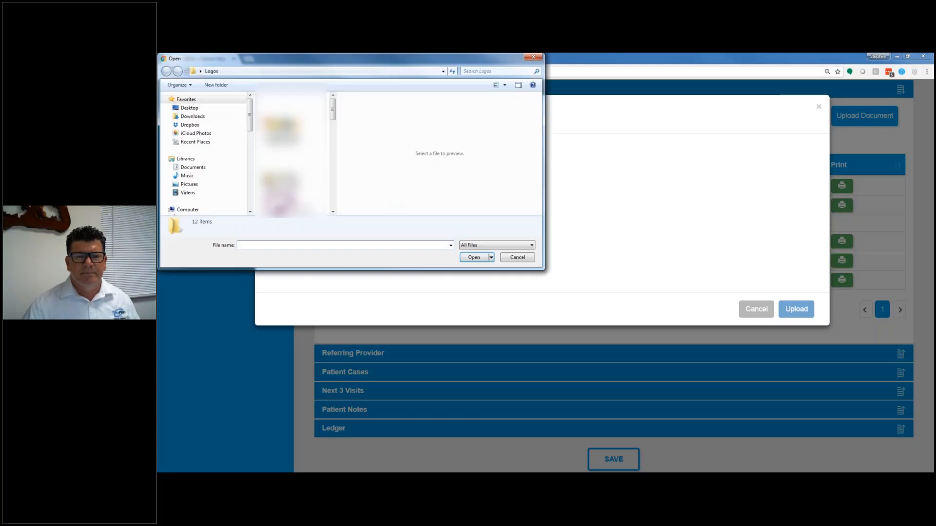
{"action": "left_click", "coordinate": [282, 103]}
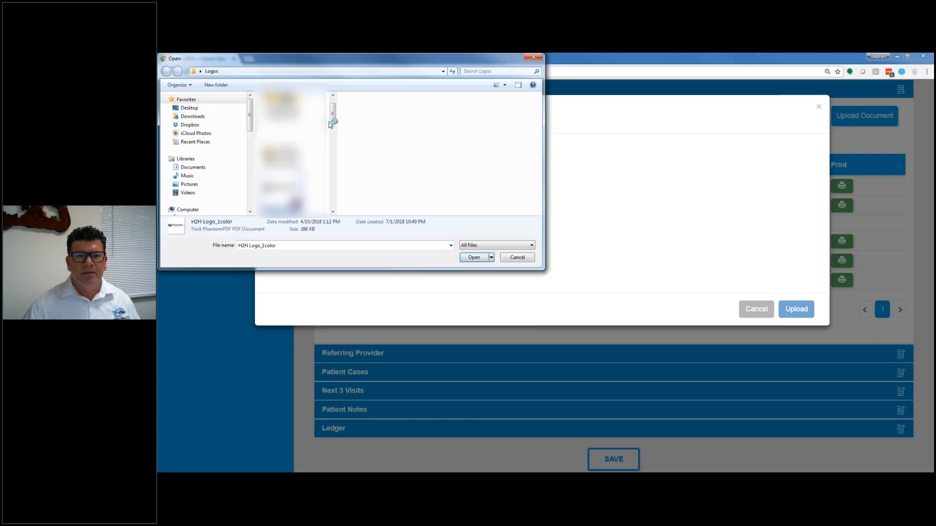
{"action": "left_click_drag", "start_coordinate": [333, 124], "coordinate": [333, 201]}
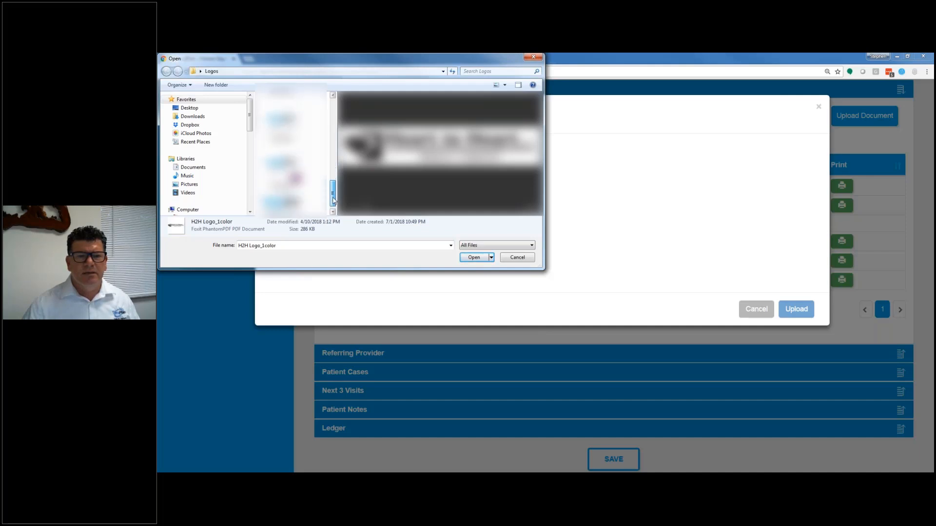
{"action": "left_click", "coordinate": [281, 158]}
{"action": "left_click", "coordinate": [471, 258]}
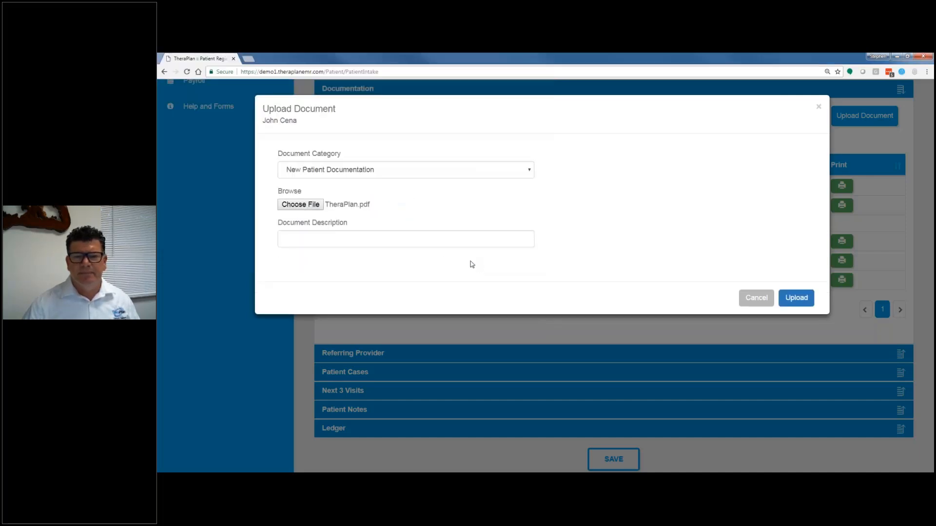
Step: Upload the file with the description "new patient info 2018" and open the uploaded document from the documentation list
{"action": "left_click", "coordinate": [310, 238]}
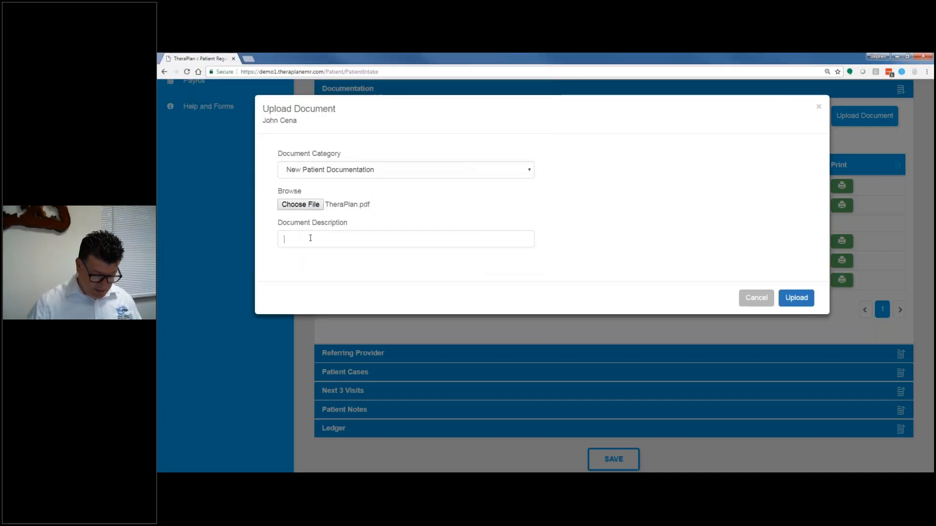
{"action": "type", "text": "new patient "}
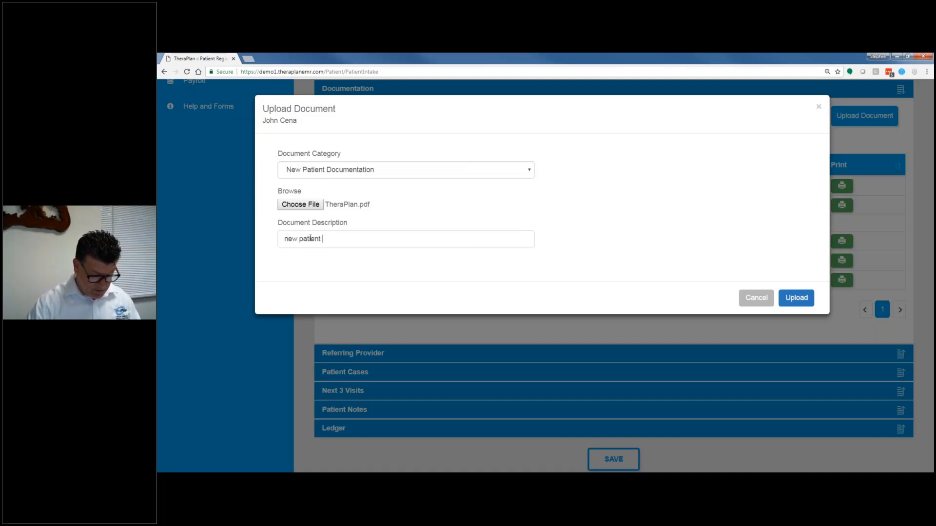
{"action": "type", "text": "info"}
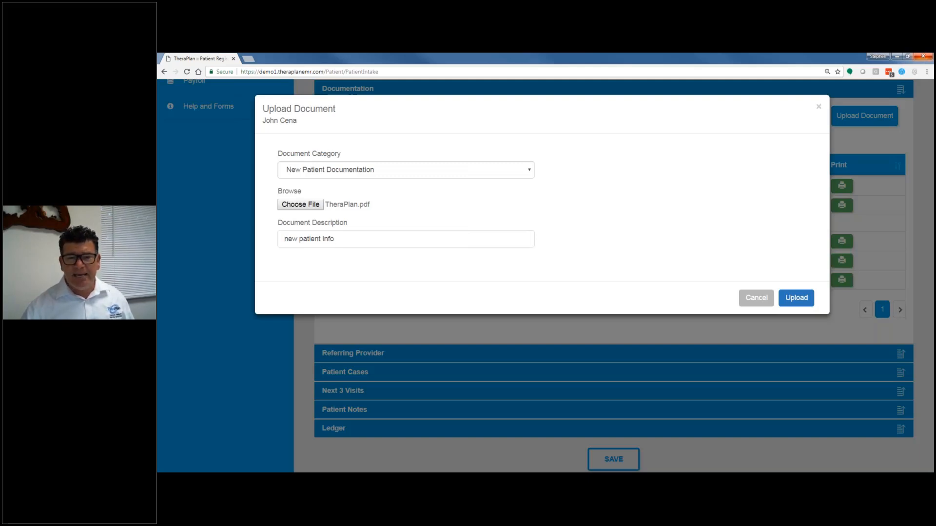
{"action": "type", "text": "2018"}
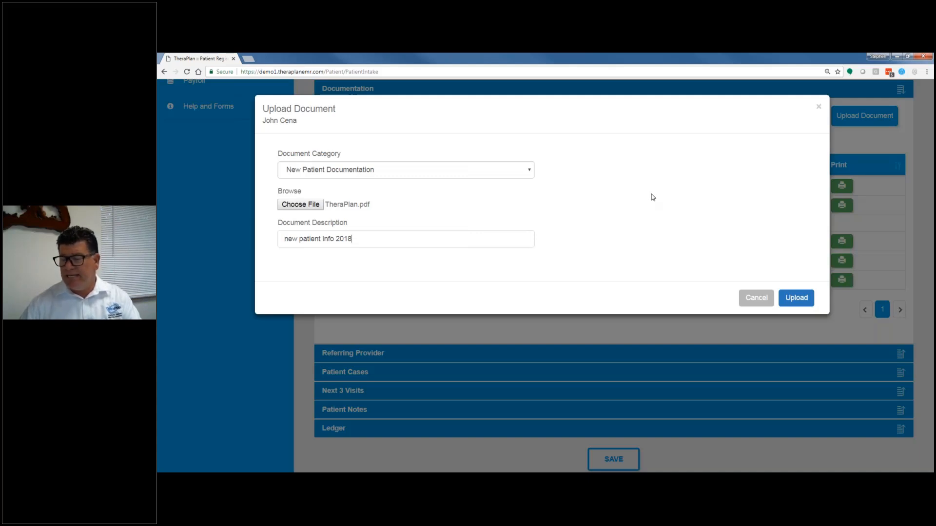
{"action": "left_click", "coordinate": [786, 301]}
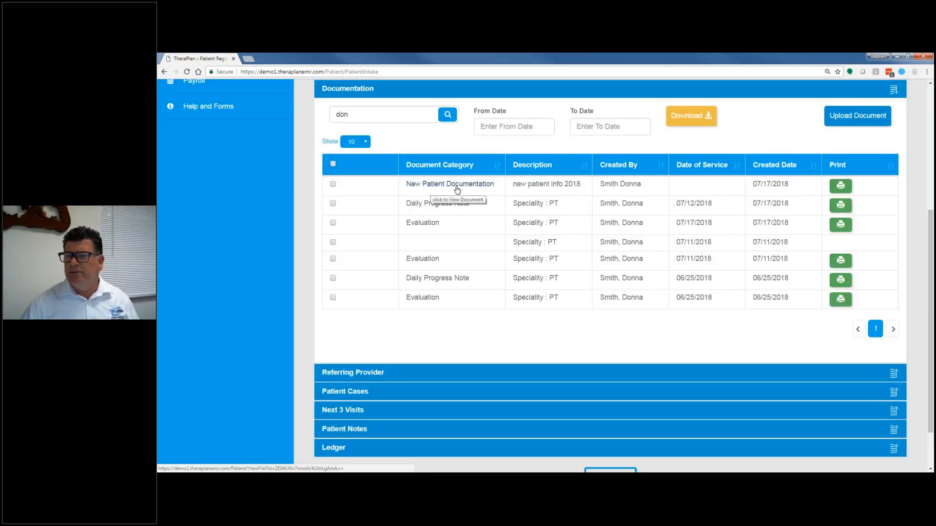
{"action": "left_click", "coordinate": [841, 187]}
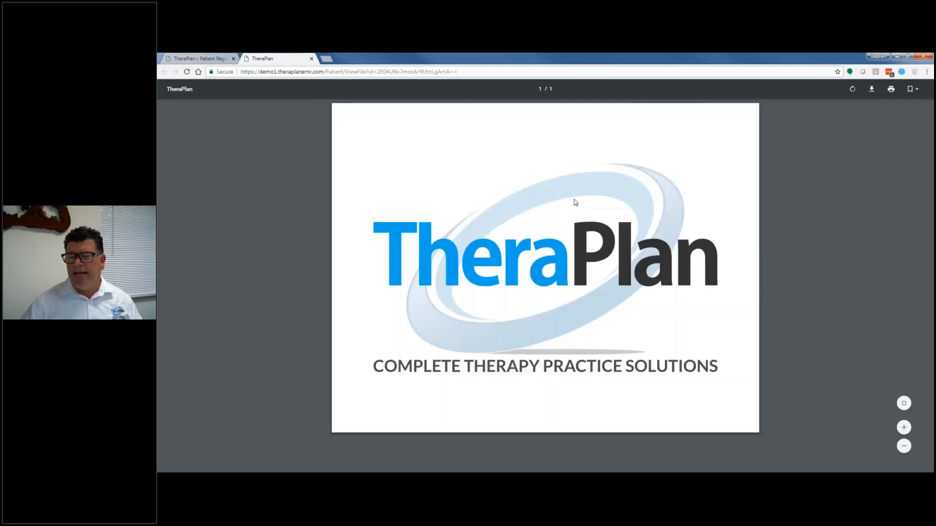
Step: Close the uploaded document's preview and open the patient's Referring Provider details
{"action": "left_click", "coordinate": [311, 59]}
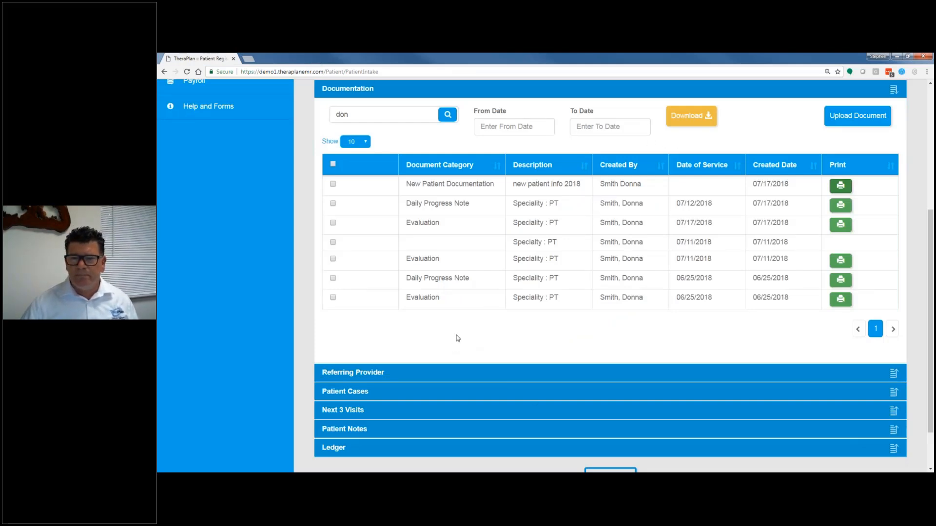
{"action": "scroll", "coordinate": [511, 330], "scroll_direction": "down", "scroll_amount": 1}
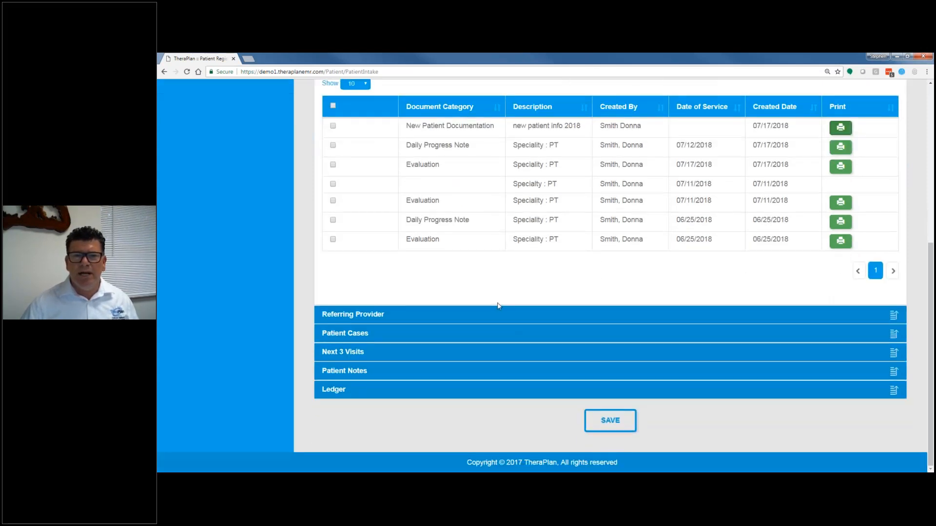
{"action": "scroll", "coordinate": [498, 306], "scroll_direction": "up", "scroll_amount": 1}
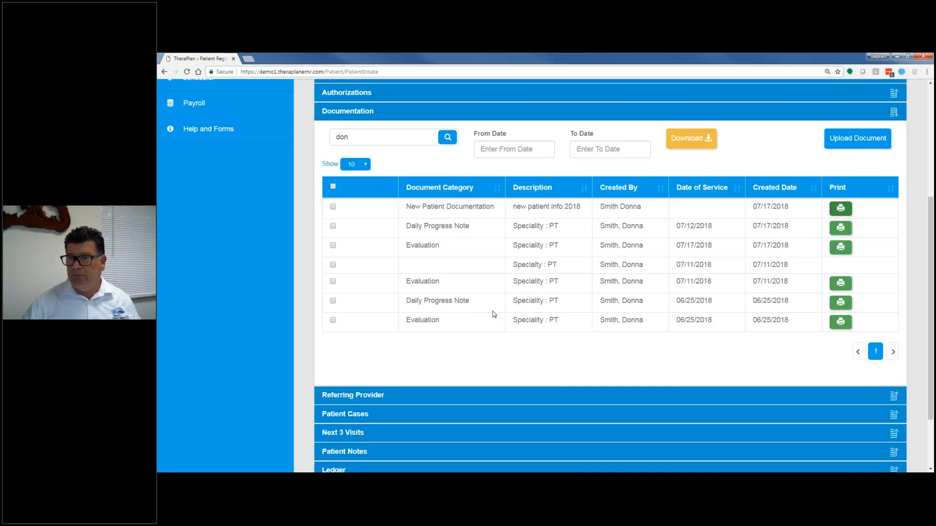
{"action": "left_click", "coordinate": [376, 395]}
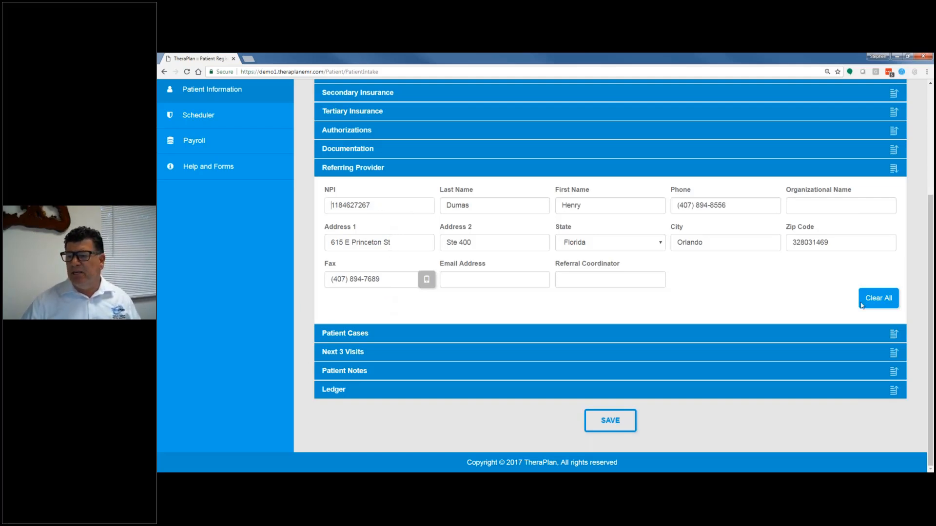
Step: Clear the referring provider details, refill them by selecting the matching provider from the NPI lookup, and save the patient record
{"action": "left_click", "coordinate": [881, 303]}
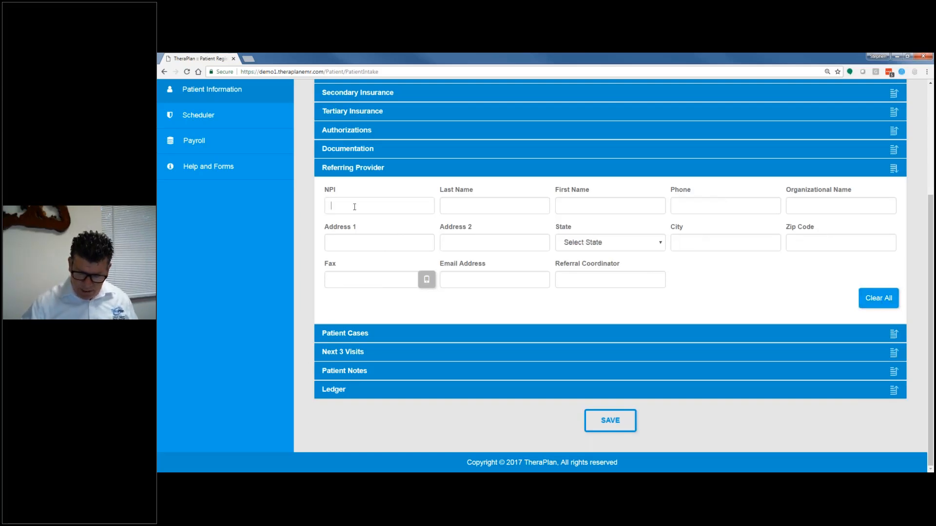
{"action": "type", "text": "118"}
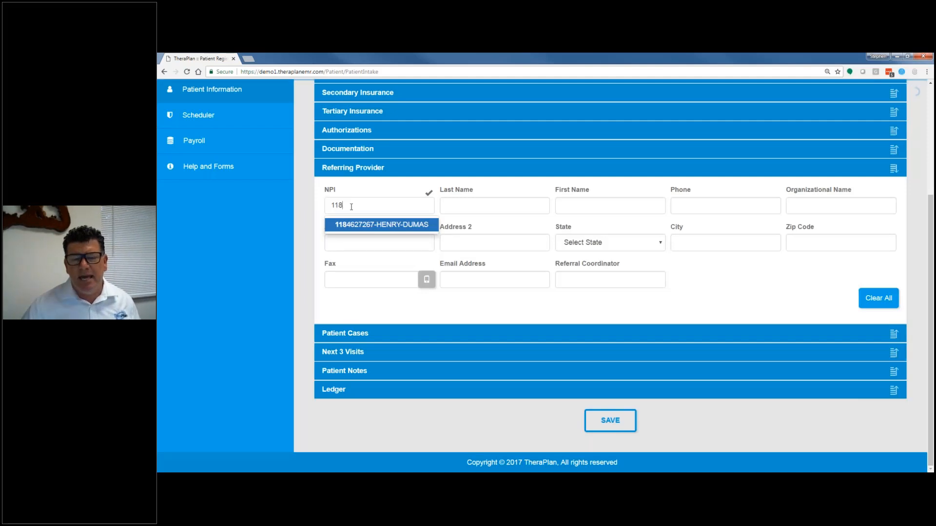
{"action": "left_click", "coordinate": [369, 226]}
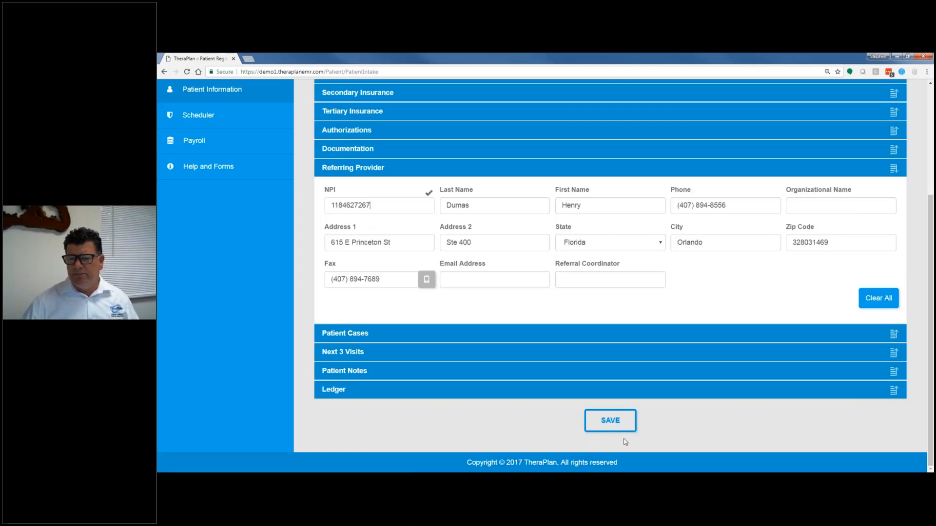
{"action": "left_click", "coordinate": [607, 427]}
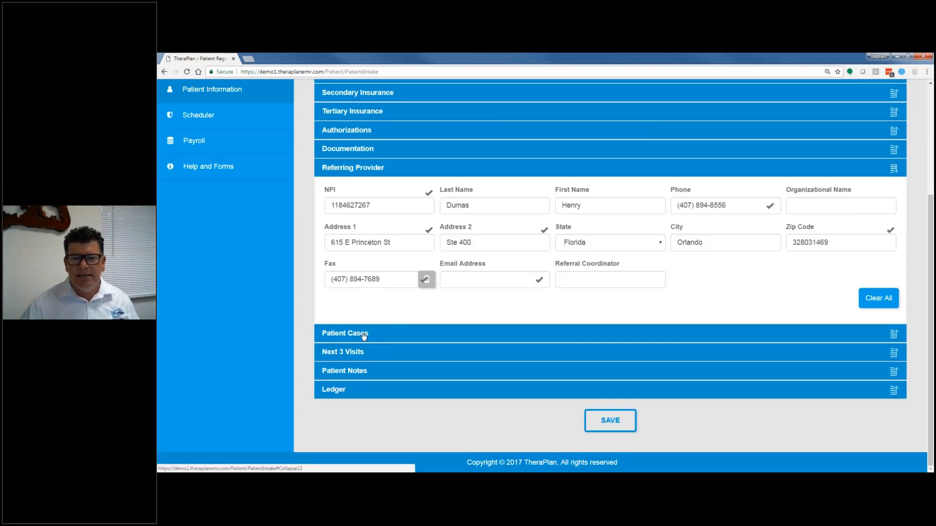
Step: Open the PT case from the Patient Cases list and review its insurance and diagnosis details
{"action": "left_click", "coordinate": [363, 334]}
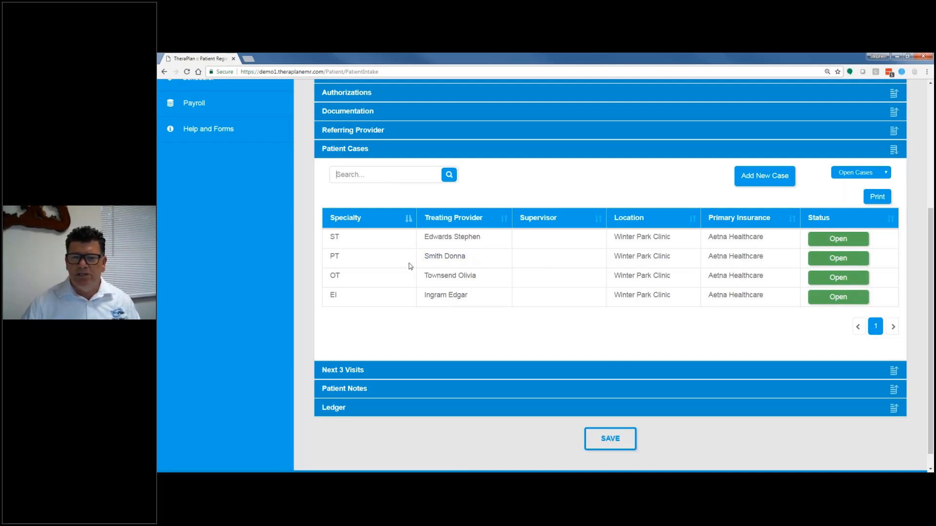
{"action": "left_click", "coordinate": [425, 256]}
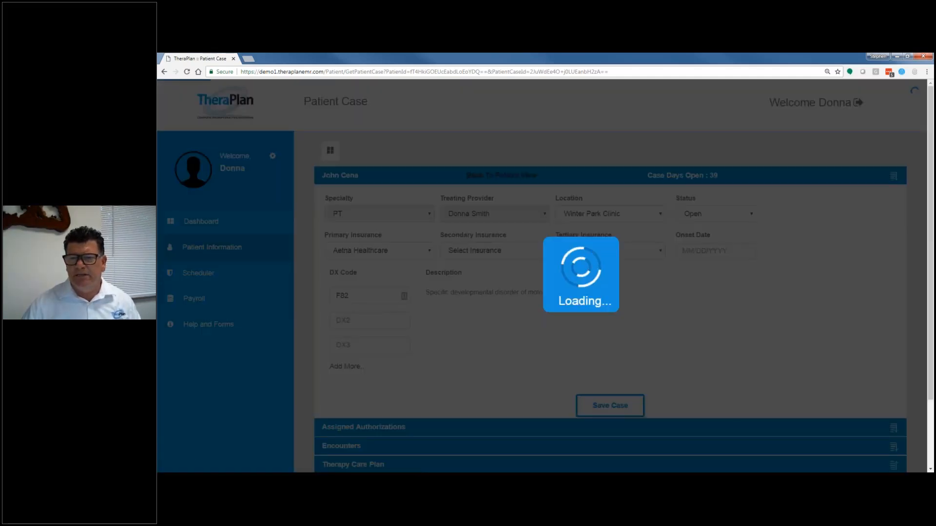
{"action": "scroll", "coordinate": [485, 273], "scroll_direction": "down", "scroll_amount": 1}
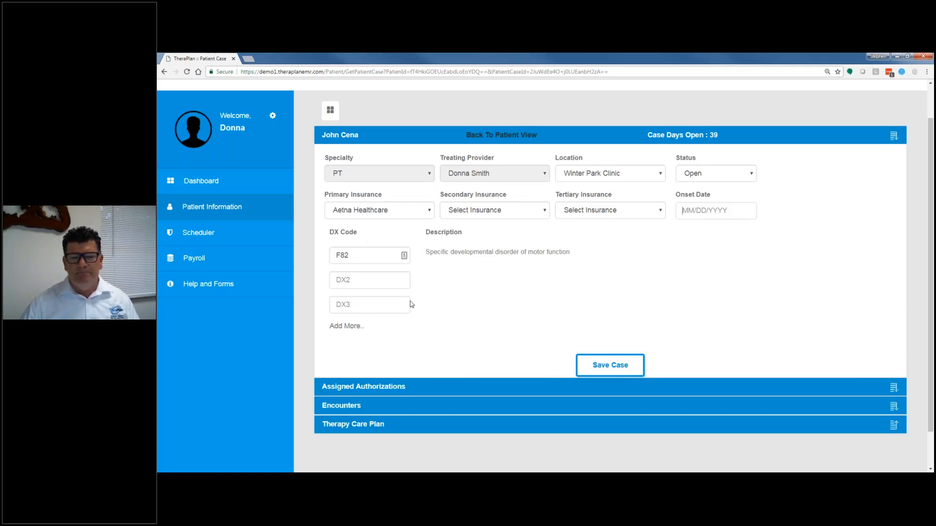
Step: Add more diagnosis code fields to the PT case and set DX2 to F840, Autistic disorder
{"action": "left_click", "coordinate": [345, 330]}
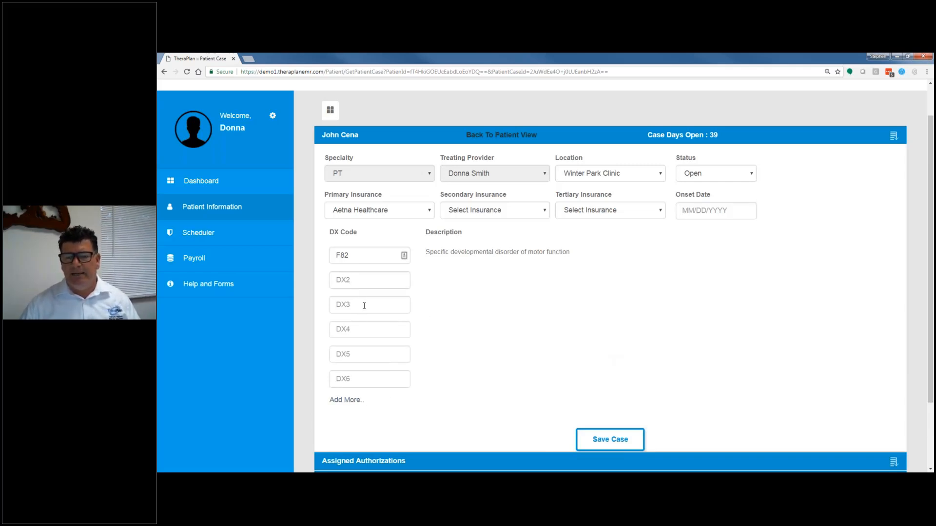
{"action": "left_click", "coordinate": [349, 280]}
{"action": "type", "text": "f"}
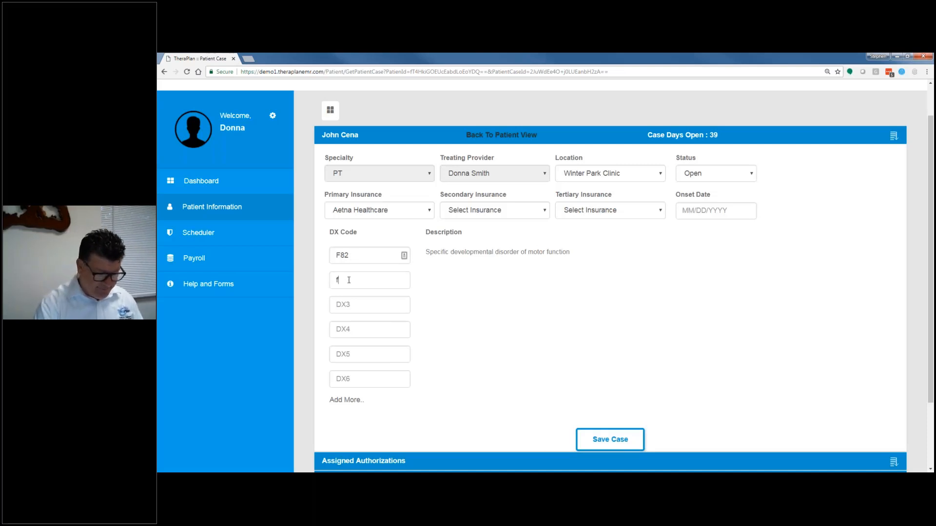
{"action": "type", "text": "8"}
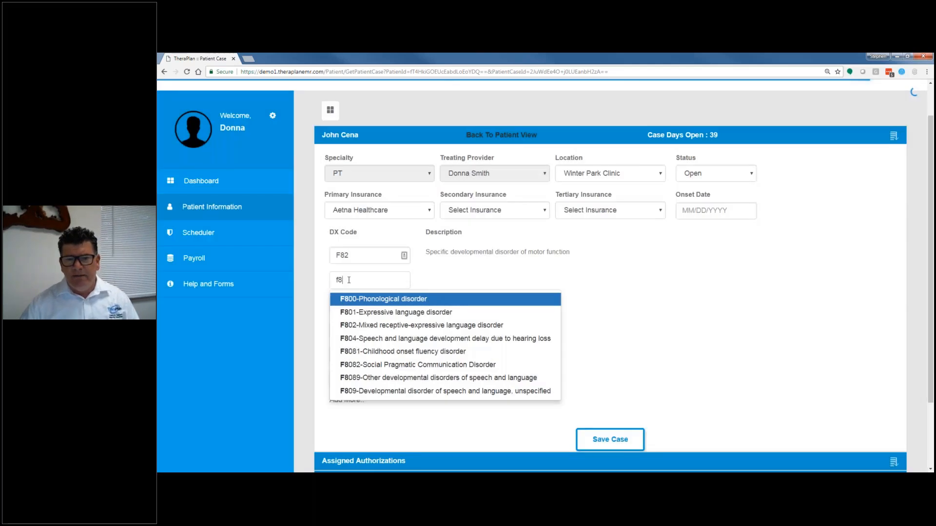
{"action": "type", "text": "4"}
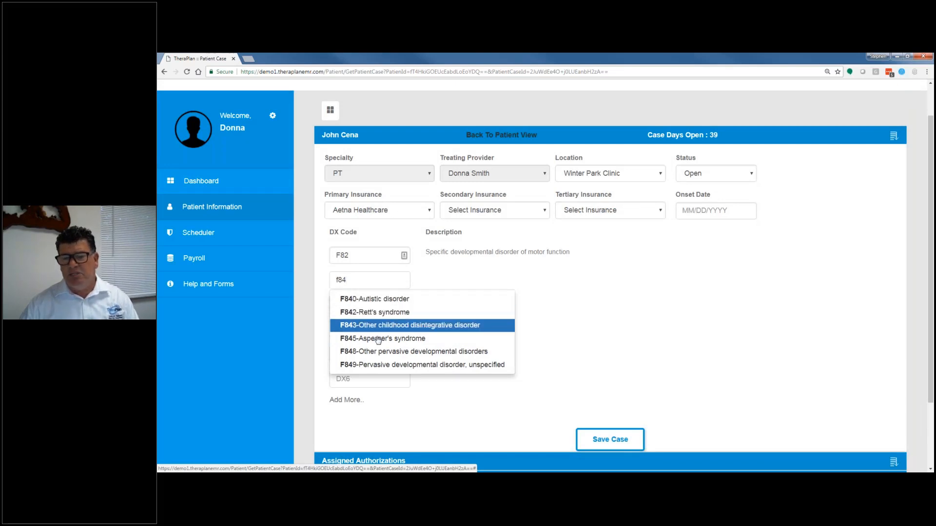
{"action": "left_click", "coordinate": [358, 299]}
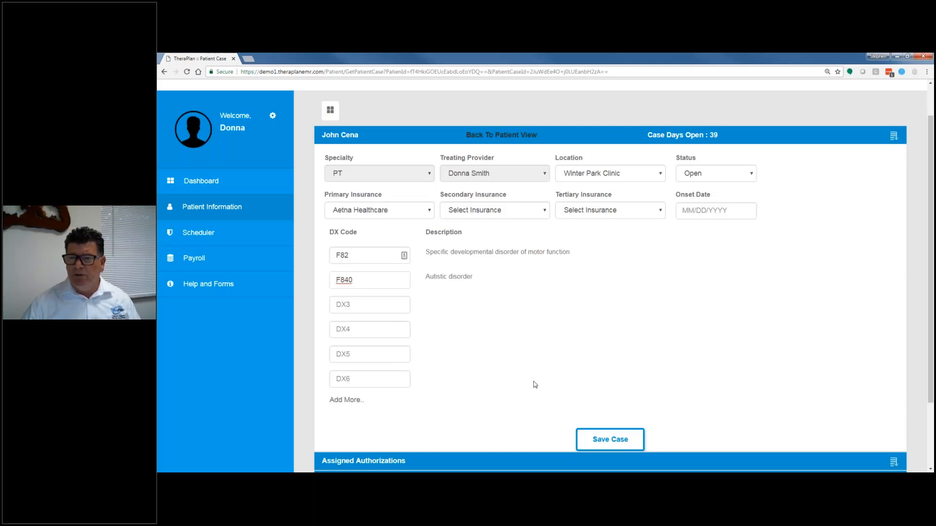
{"action": "left_click", "coordinate": [481, 389]}
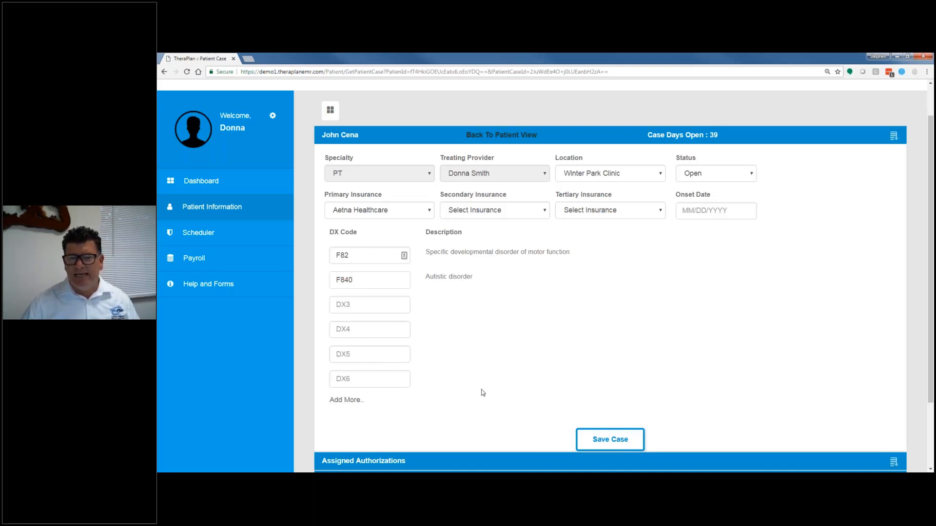
Step: Assign the Aetna Healthcare insurance authorization to the PT case with Primary placement
{"action": "scroll", "coordinate": [481, 387], "scroll_direction": "down", "scroll_amount": 2}
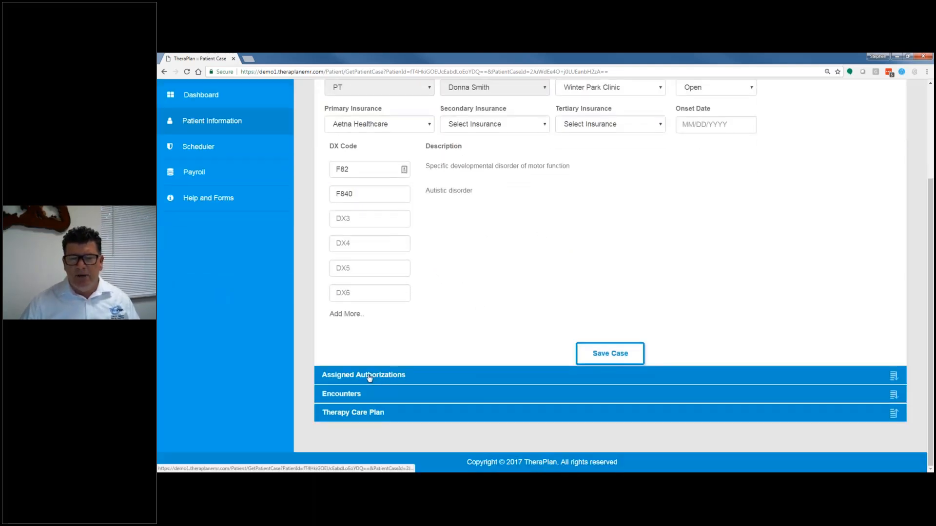
{"action": "left_click", "coordinate": [369, 378]}
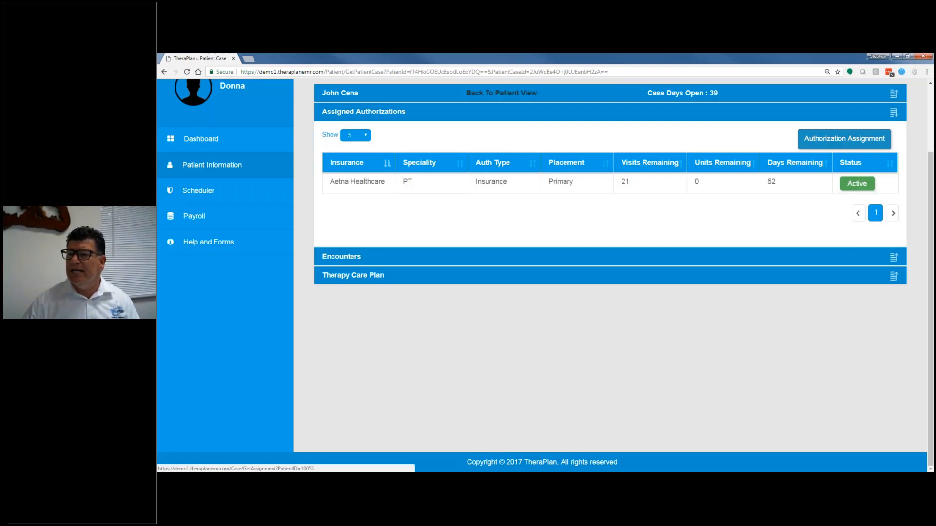
{"action": "left_click", "coordinate": [844, 139]}
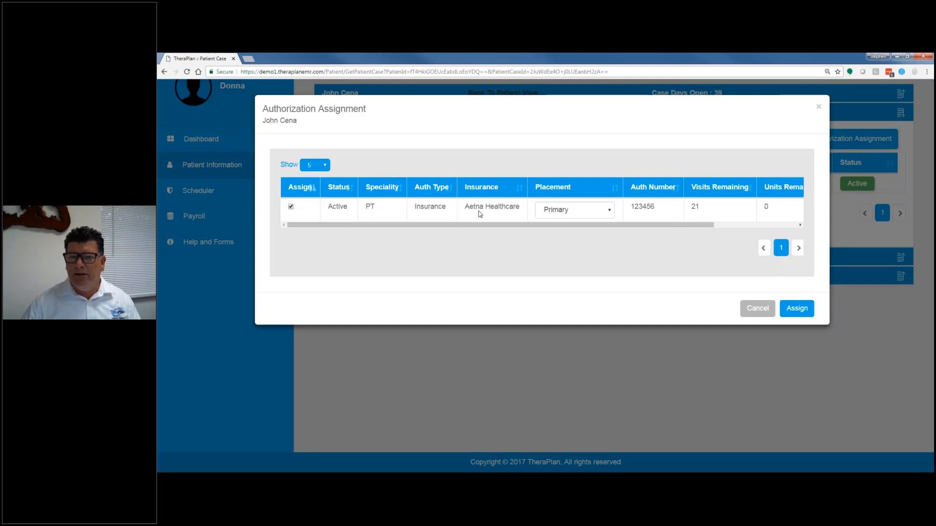
{"action": "left_click", "coordinate": [797, 308]}
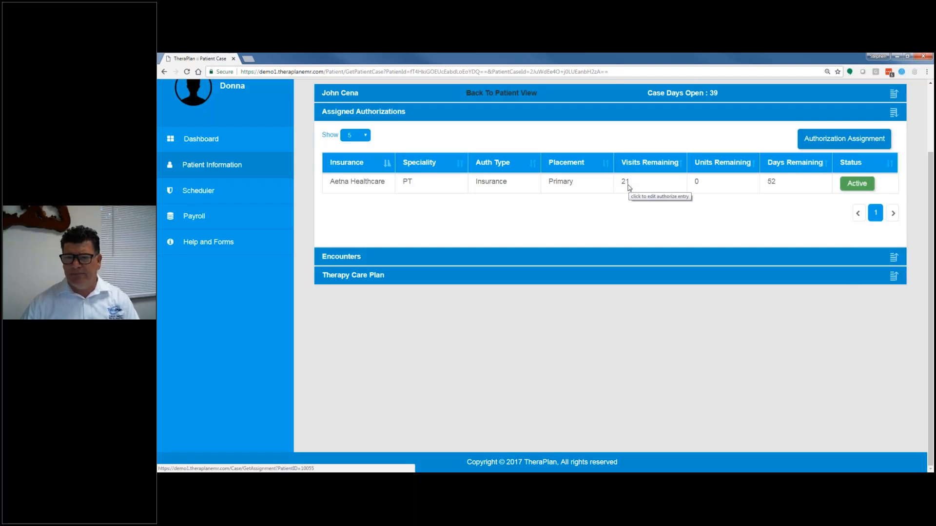
Step: Show all of the PT case's encounters and sort them by date of service, days open and visit type
{"action": "left_click", "coordinate": [343, 258]}
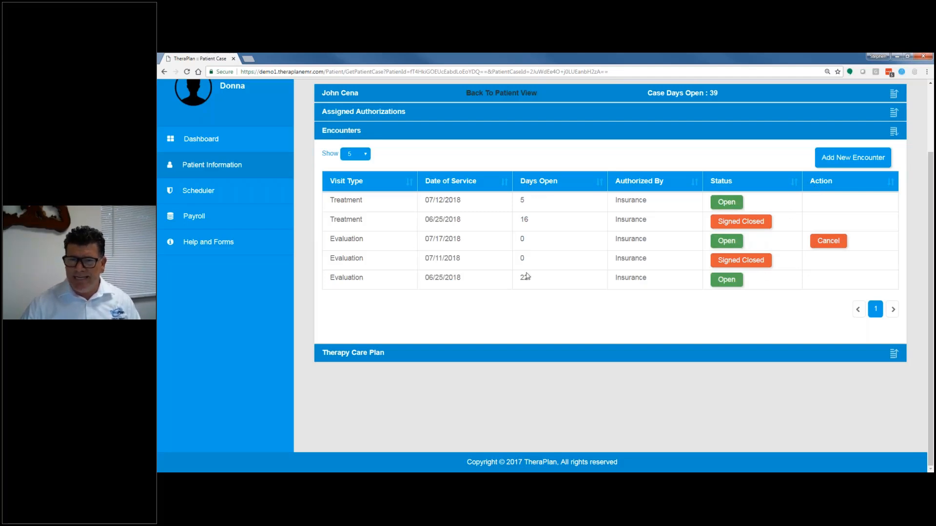
{"action": "left_click", "coordinate": [365, 155]}
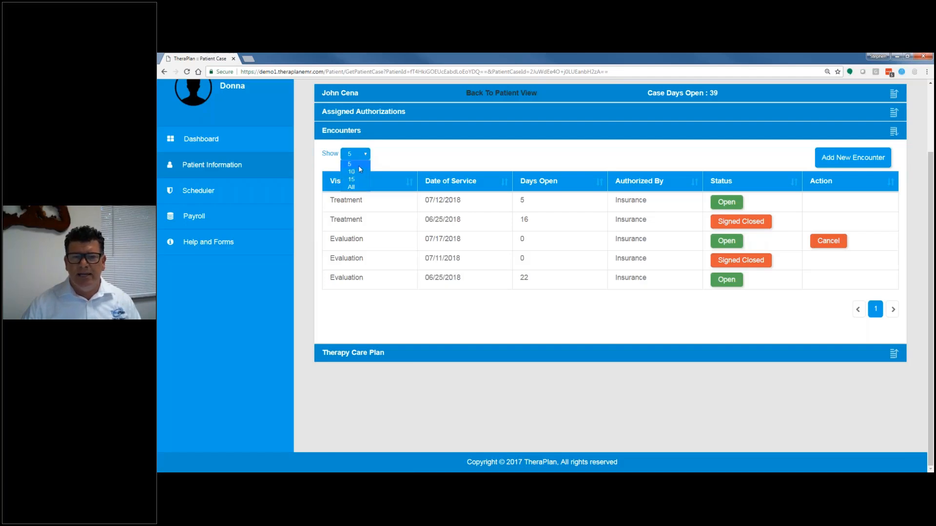
{"action": "left_click", "coordinate": [391, 166]}
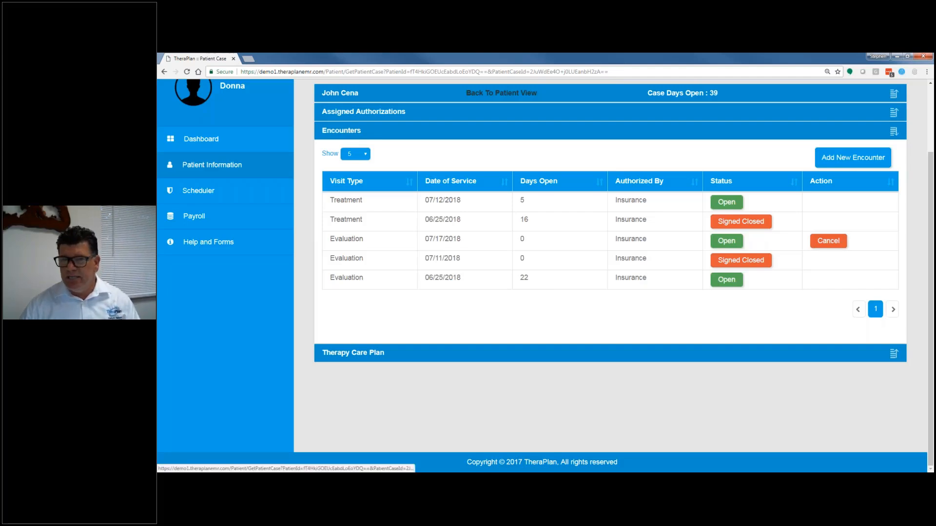
{"action": "left_click", "coordinate": [367, 155]}
{"action": "left_click", "coordinate": [351, 188]}
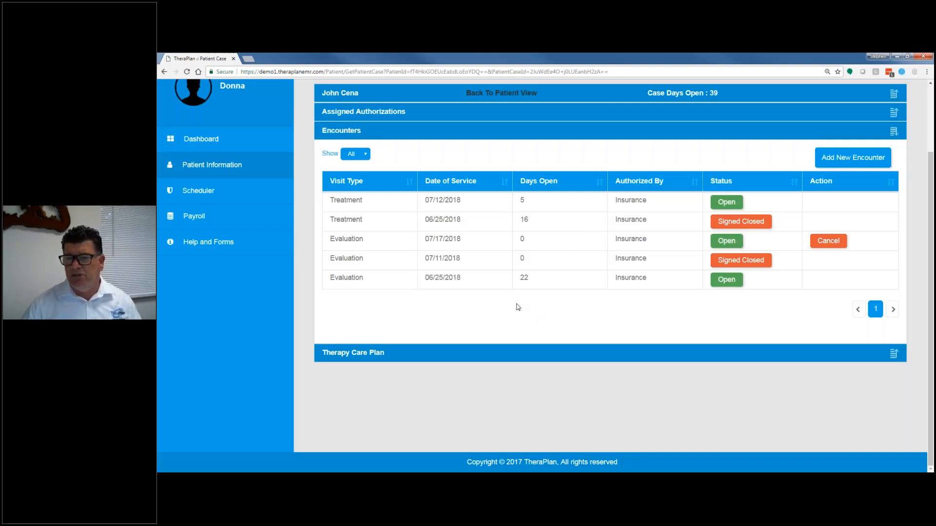
{"action": "left_click", "coordinate": [444, 184]}
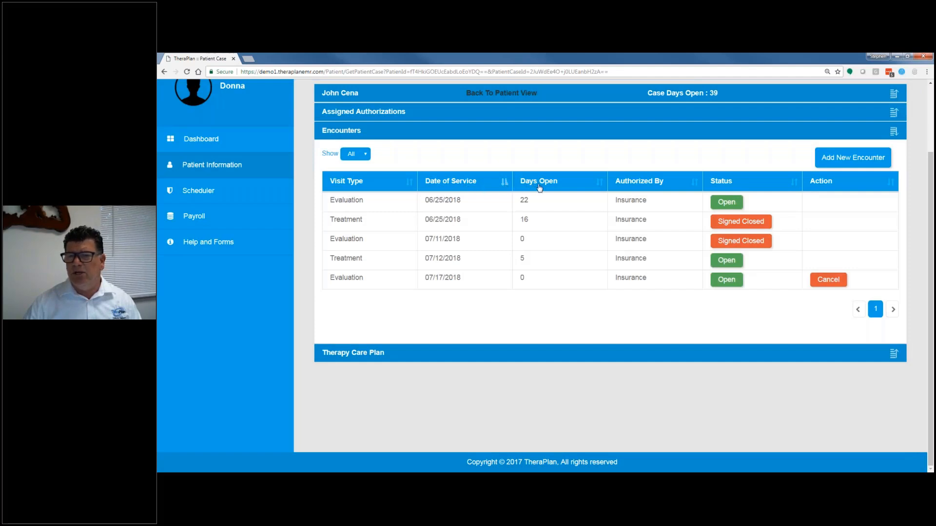
{"action": "left_click", "coordinate": [542, 186]}
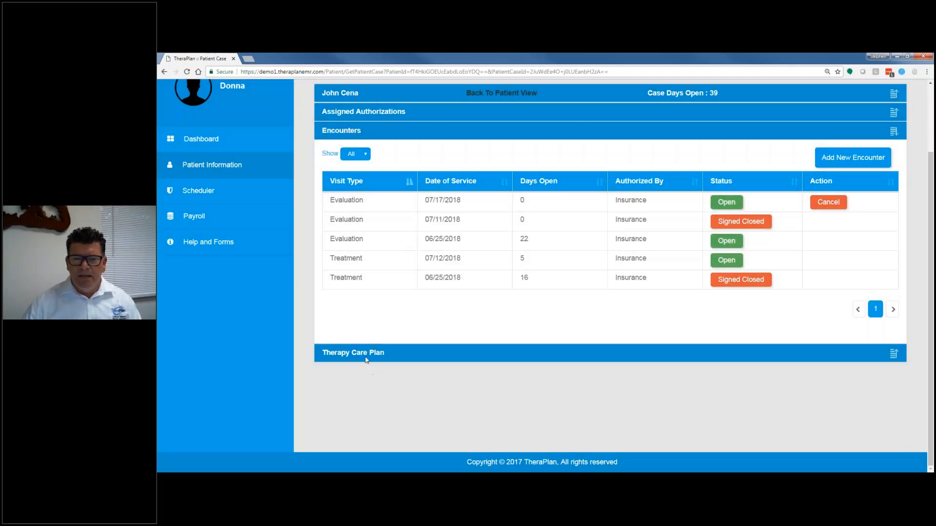
Step: View the PT case's Therapy Care Plan list and return to the patient view
{"action": "left_click", "coordinate": [369, 358]}
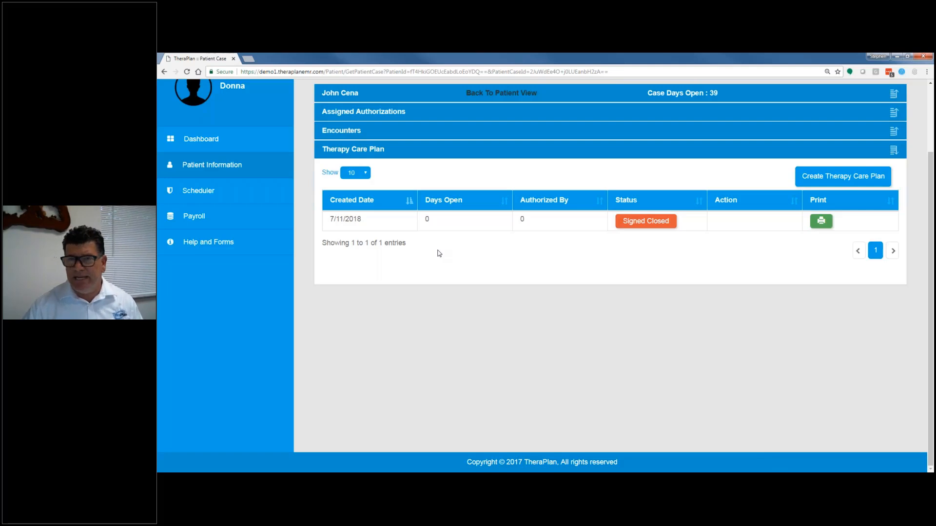
{"action": "left_click", "coordinate": [484, 103]}
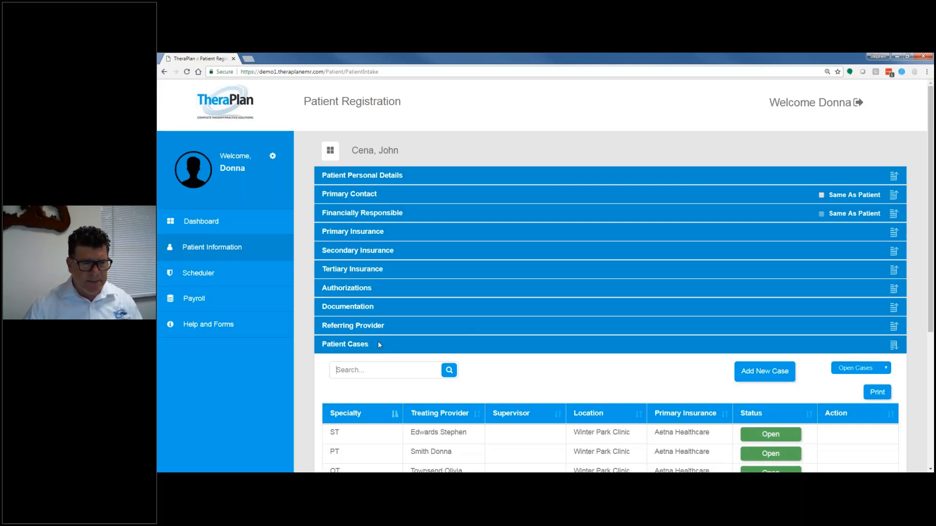
Step: Try to open the ST case, and compare access by opening the PT case before returning to the patient view
{"action": "scroll", "coordinate": [418, 358], "scroll_direction": "down", "scroll_amount": 1}
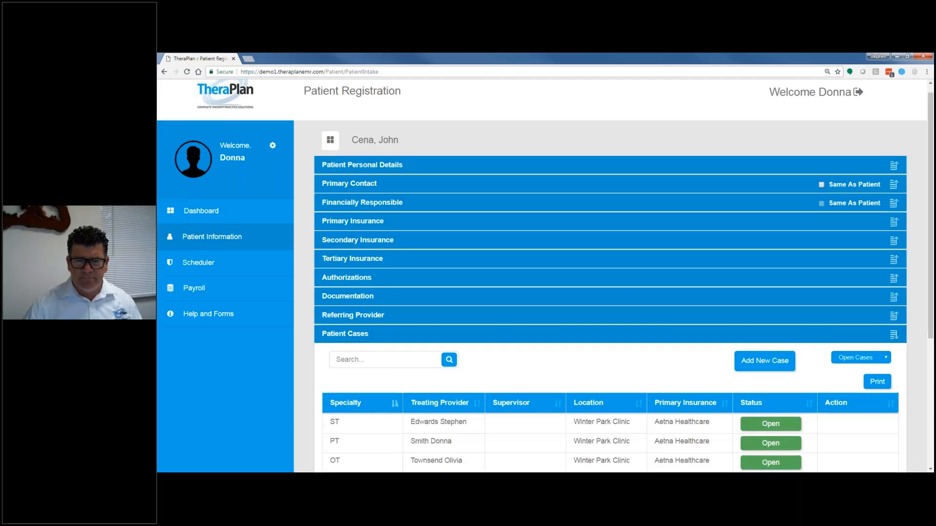
{"action": "scroll", "coordinate": [419, 358], "scroll_direction": "down", "scroll_amount": 3}
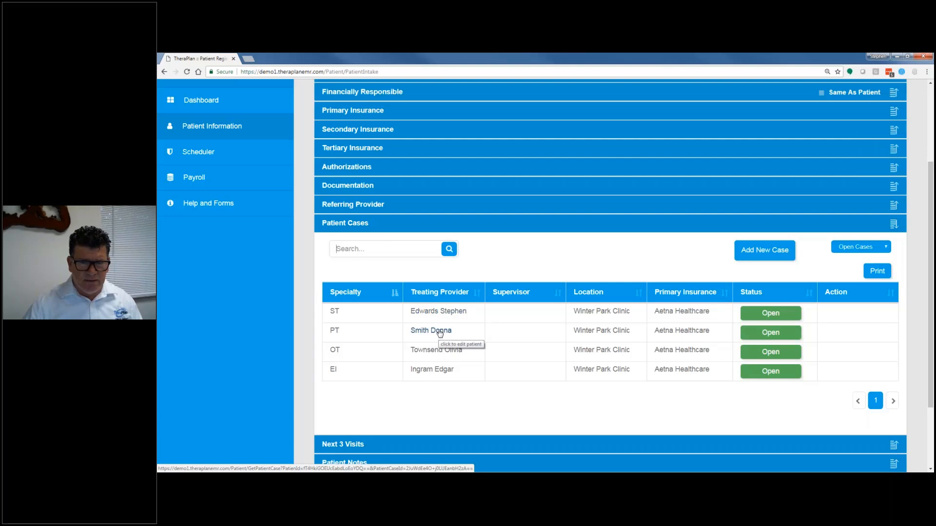
{"action": "left_click", "coordinate": [448, 313]}
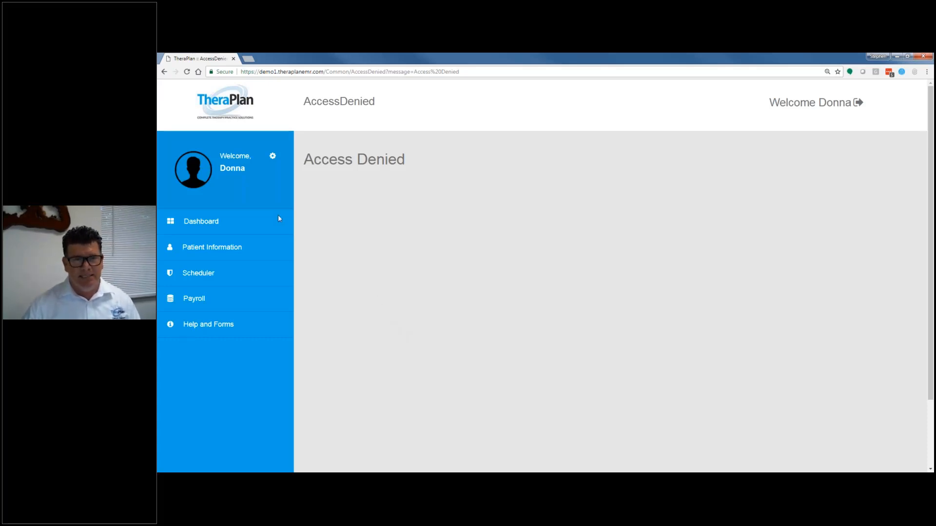
{"action": "left_click", "coordinate": [211, 249]}
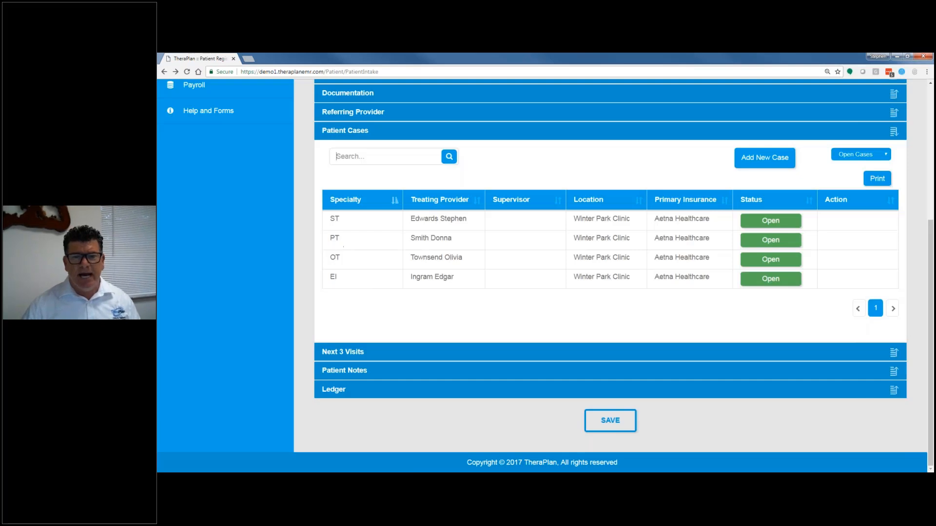
{"action": "left_click", "coordinate": [339, 242]}
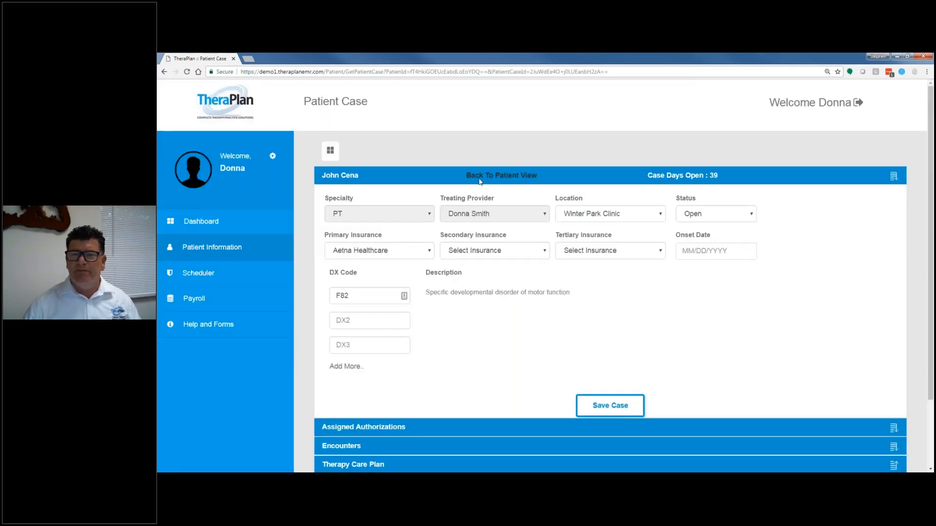
{"action": "left_click", "coordinate": [488, 180]}
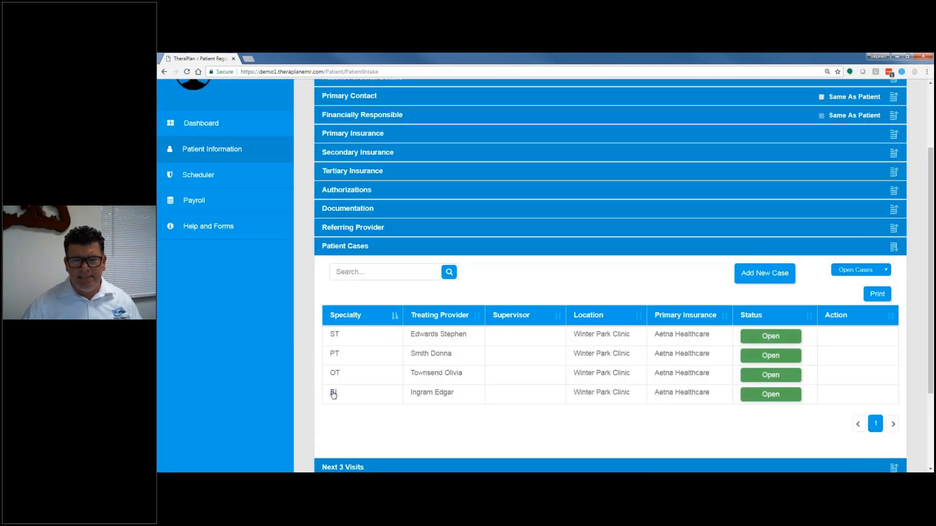
Step: Try to open the EI case, and reopen the patient's registration record from the patient list
{"action": "left_click", "coordinate": [334, 393]}
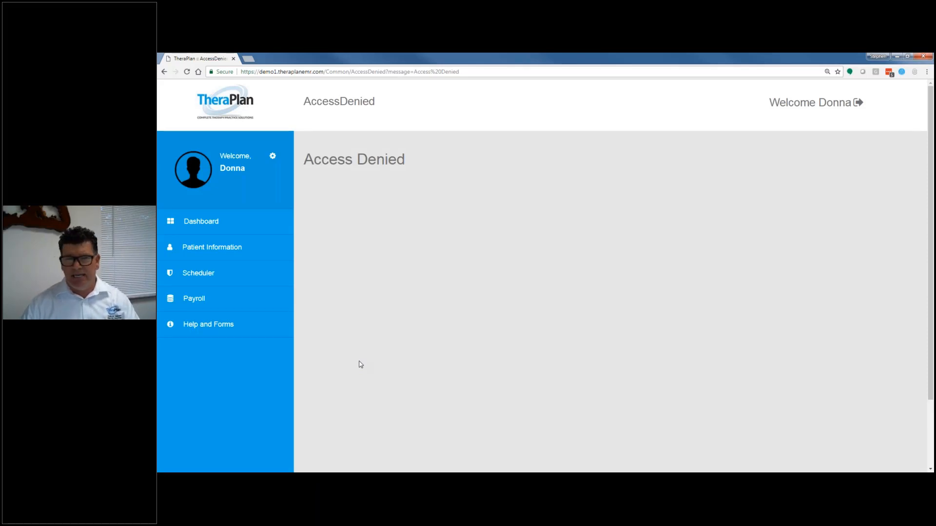
{"action": "left_click", "coordinate": [220, 247]}
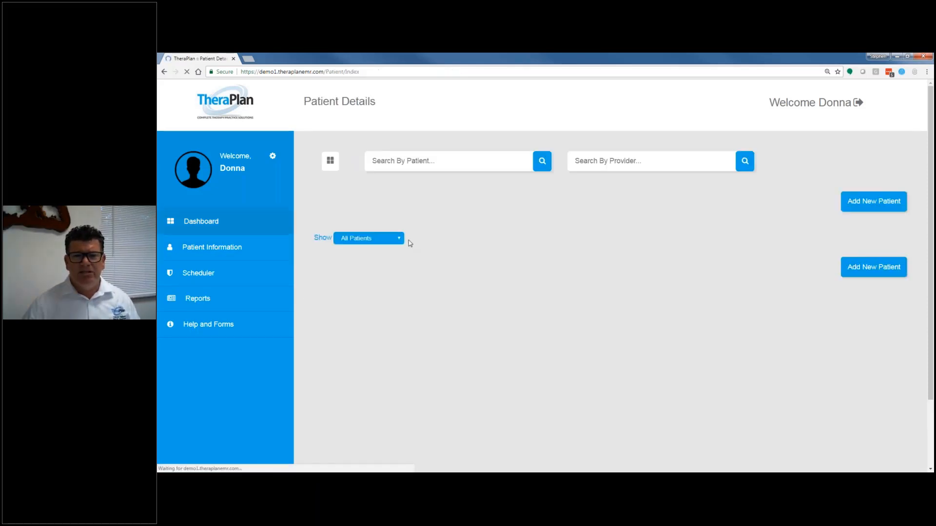
{"action": "left_click", "coordinate": [412, 298]}
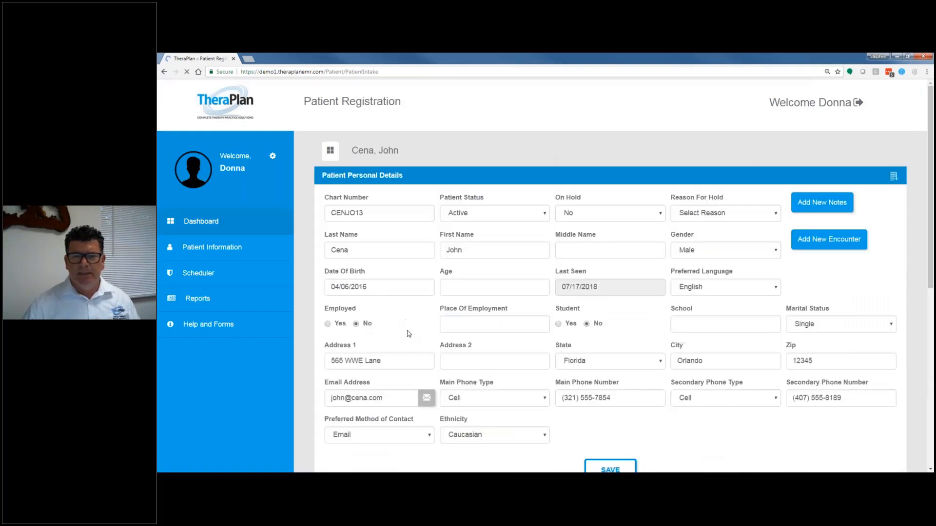
Step: Open the ST Daily Progress Note with the 06/28/2018 date of service from the patient's documentation list
{"action": "scroll", "coordinate": [410, 318], "scroll_direction": "down", "scroll_amount": 6}
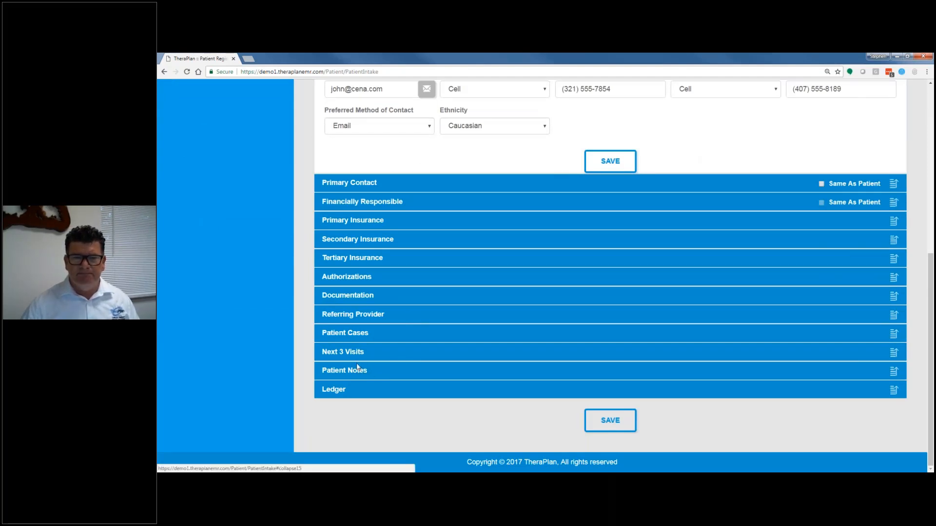
{"action": "left_click", "coordinate": [368, 298]}
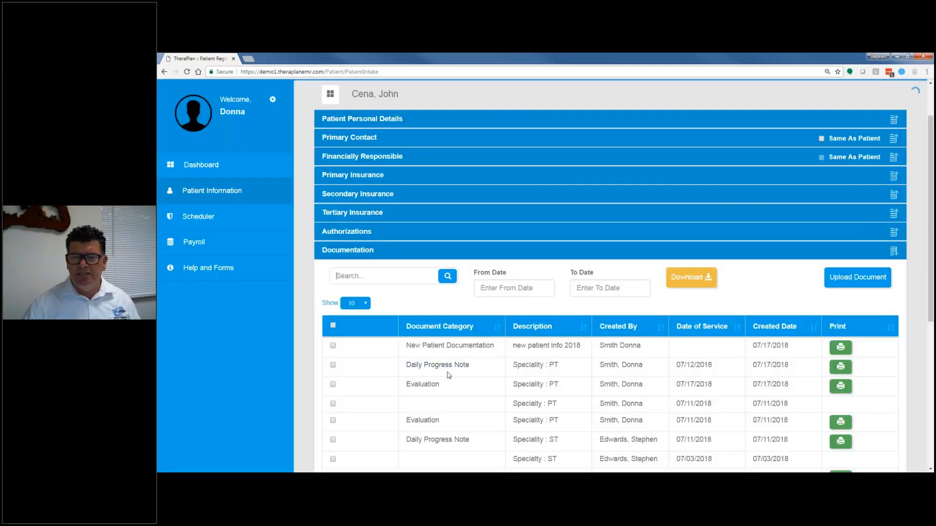
{"action": "scroll", "coordinate": [435, 363], "scroll_direction": "down", "scroll_amount": 3}
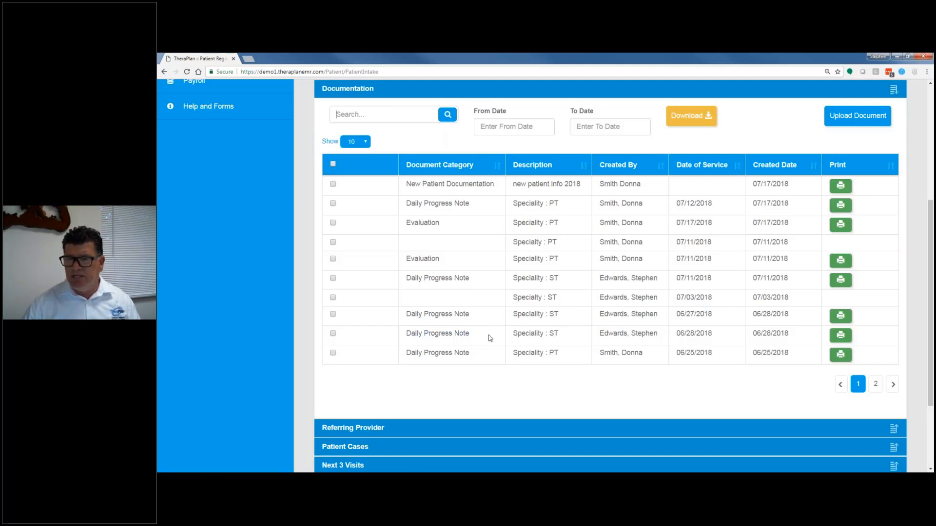
{"action": "left_click", "coordinate": [450, 336]}
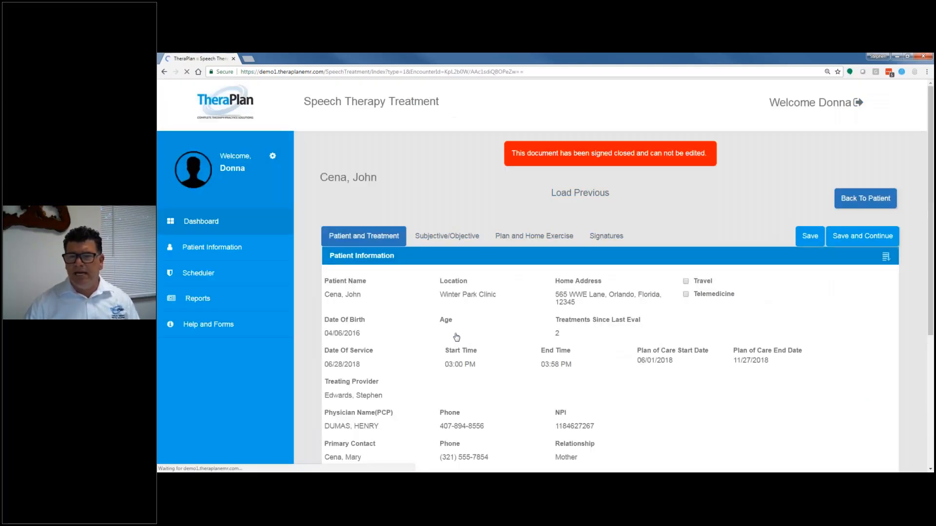
Step: Review the speech therapy note's patient information, treatment information and Subjective/Objective sections, and return to the patient record
{"action": "scroll", "coordinate": [444, 333], "scroll_direction": "down", "scroll_amount": 5}
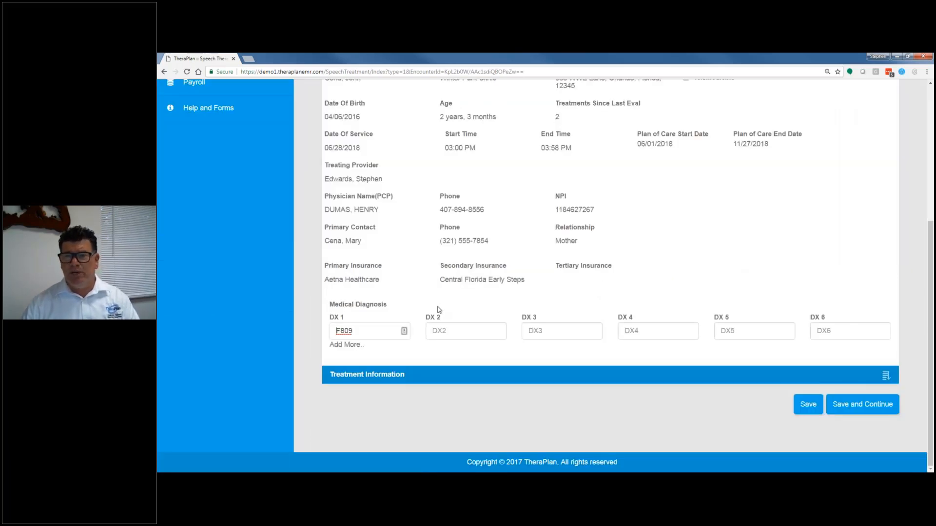
{"action": "scroll", "coordinate": [438, 310], "scroll_direction": "up", "scroll_amount": 2}
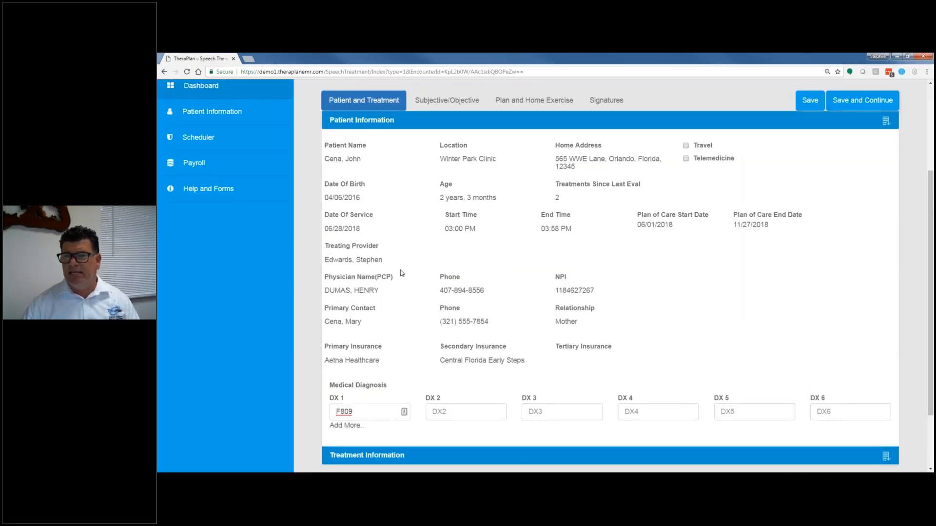
{"action": "scroll", "coordinate": [410, 342], "scroll_direction": "down", "scroll_amount": 2}
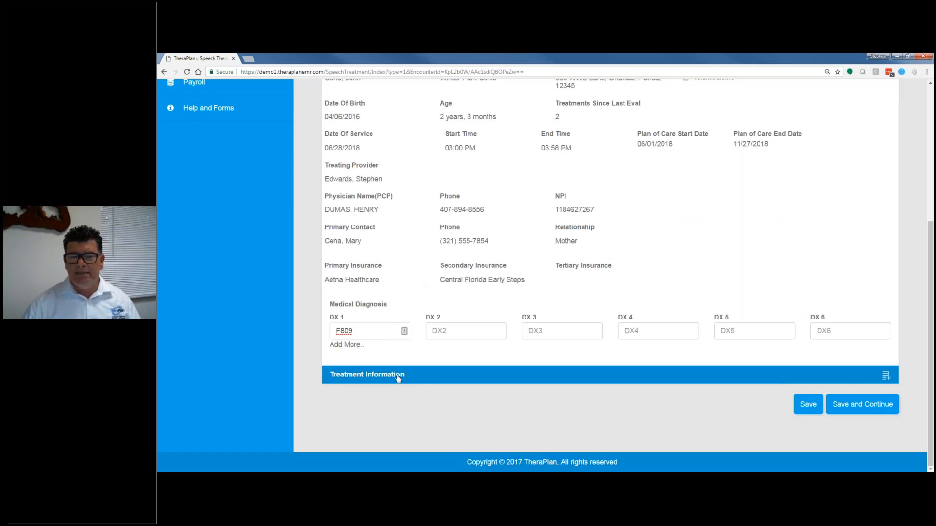
{"action": "left_click", "coordinate": [397, 379]}
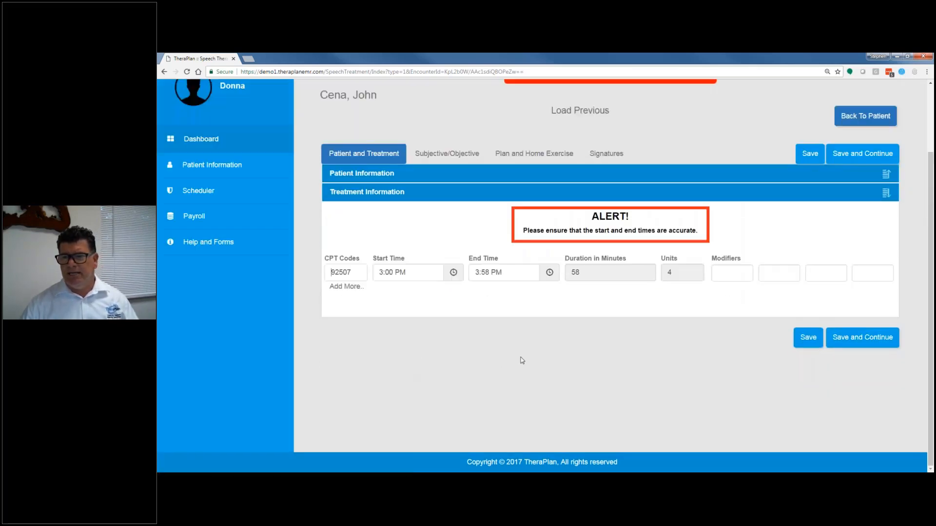
{"action": "left_click", "coordinate": [430, 152]}
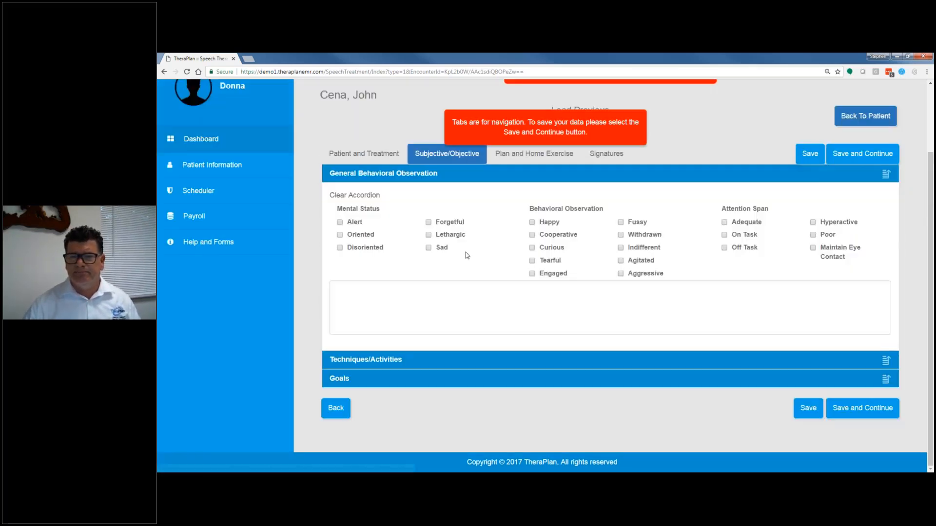
{"action": "left_click", "coordinate": [857, 117]}
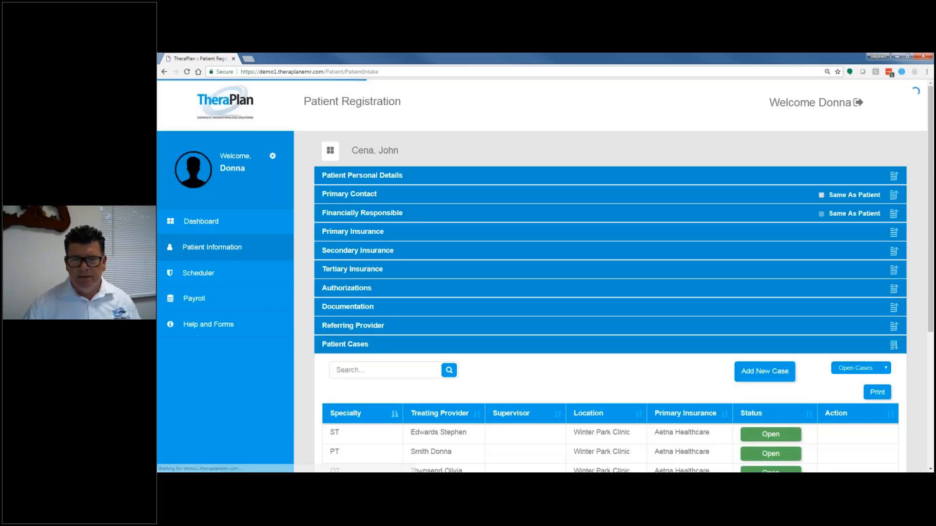
Step: View the patient's next three visits and the Patient Notes list
{"action": "scroll", "coordinate": [474, 330], "scroll_direction": "down", "scroll_amount": 5}
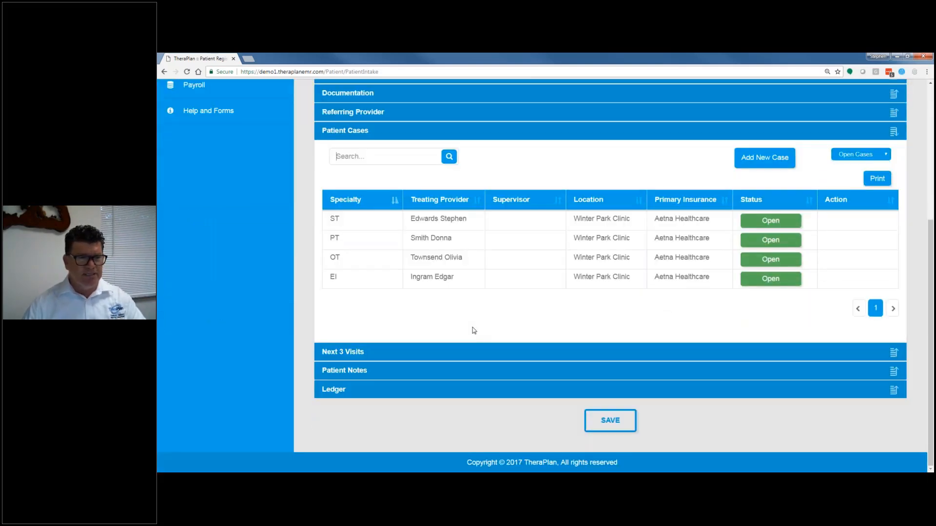
{"action": "left_click", "coordinate": [360, 357]}
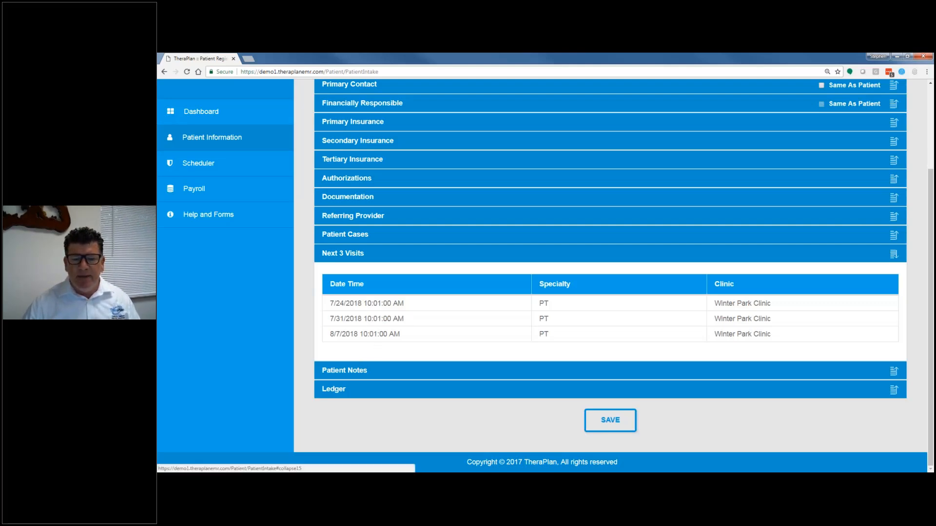
{"action": "left_click", "coordinate": [390, 371]}
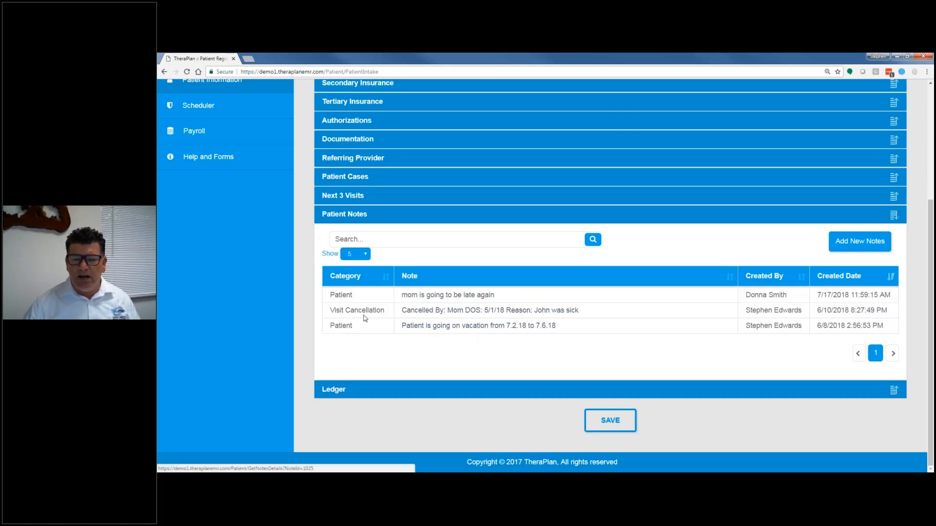
Step: Add and save a Visit Cancellation patient note with the canceller's first name, DOS 7/17 and reason "sick"
{"action": "left_click", "coordinate": [859, 241]}
{"action": "left_click", "coordinate": [321, 162]}
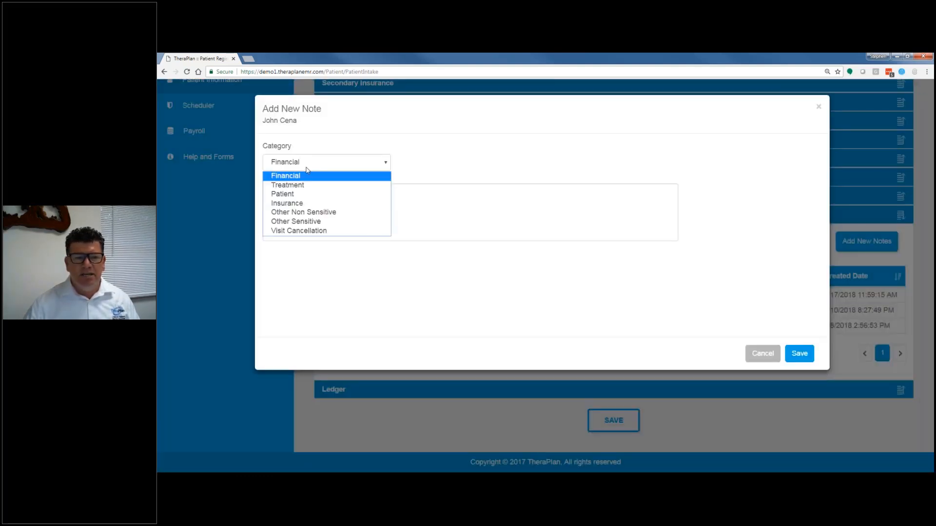
{"action": "left_click", "coordinate": [302, 230]}
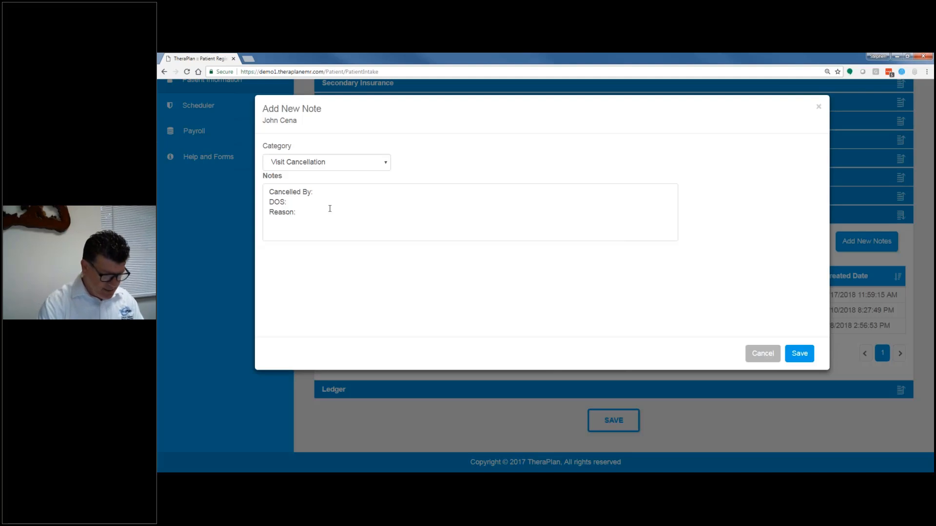
{"action": "type", "text": "steve"}
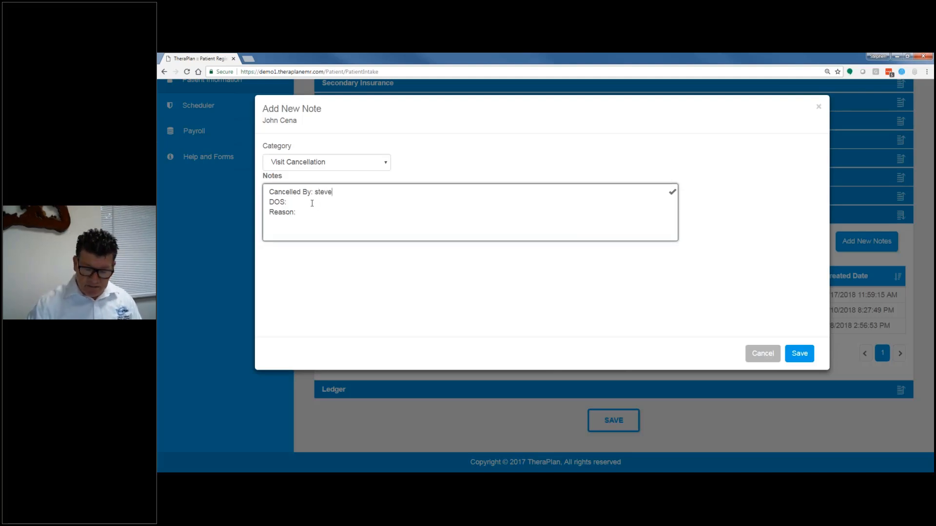
{"action": "left_click", "coordinate": [312, 203]}
{"action": "type", "text": "7/17"}
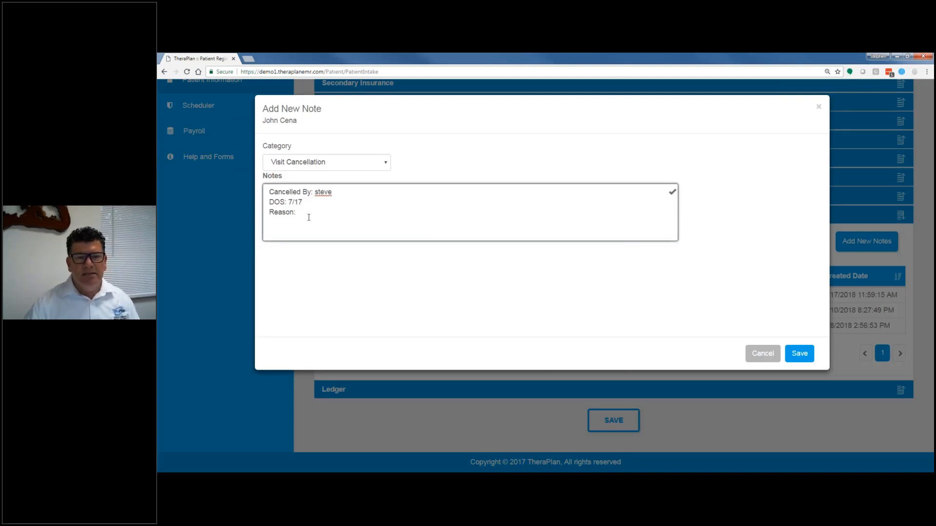
{"action": "left_click", "coordinate": [308, 212]}
{"action": "type", "text": "si"}
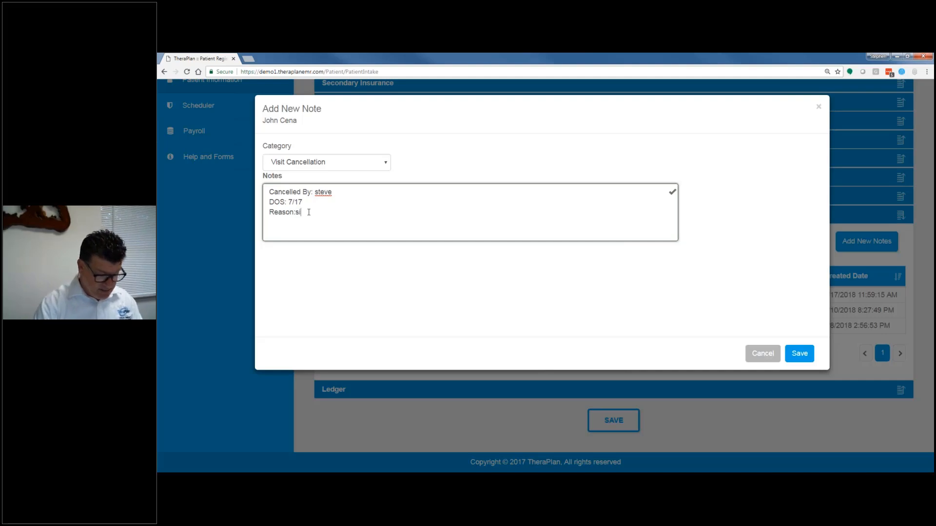
{"action": "type", "text": "ck"}
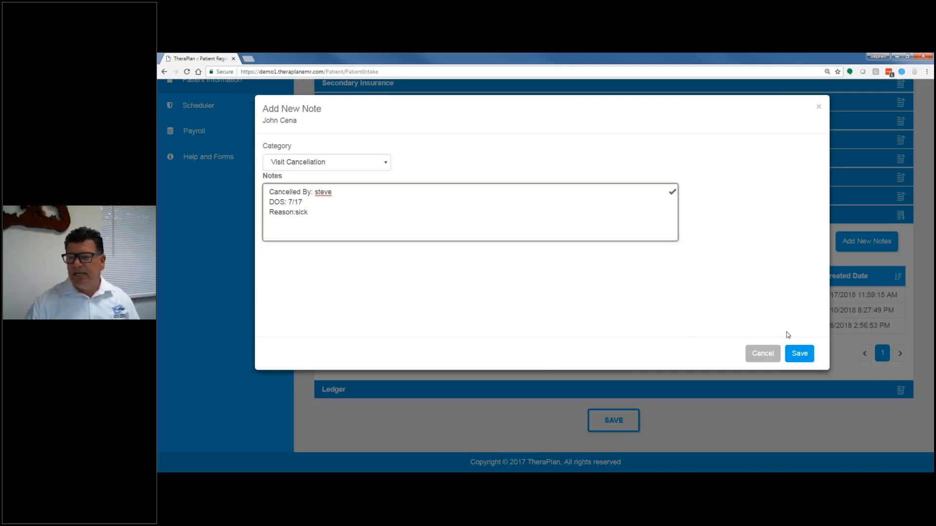
{"action": "left_click", "coordinate": [799, 355]}
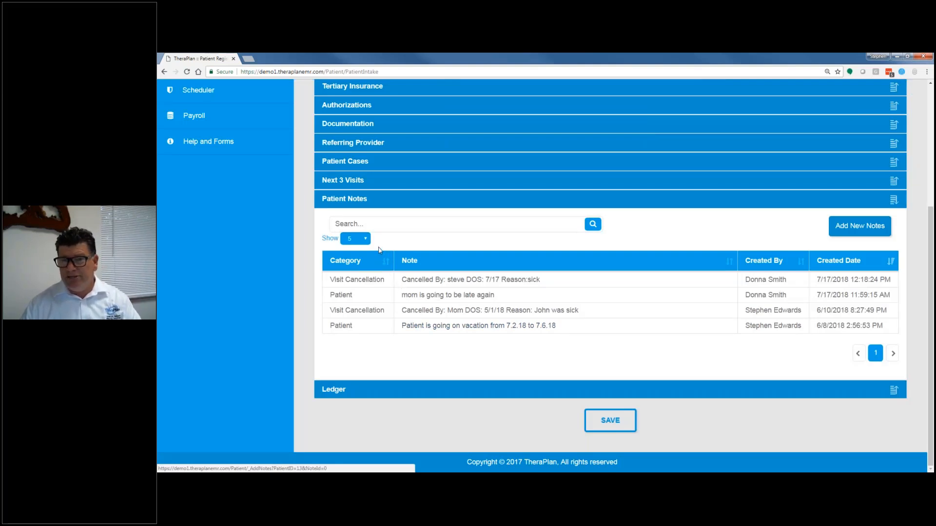
Step: Search the patient notes for "visit" and clear the search to restore the full list
{"action": "left_click", "coordinate": [359, 224]}
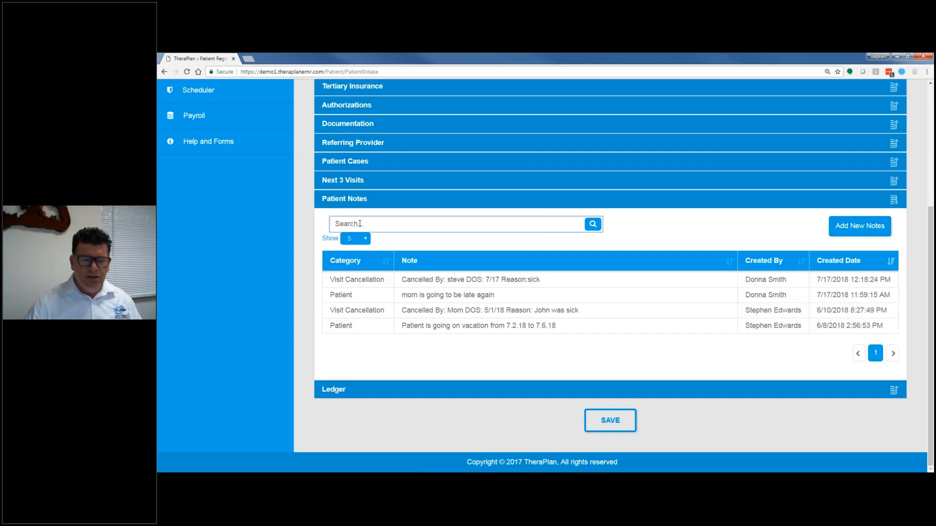
{"action": "type", "text": "vis"}
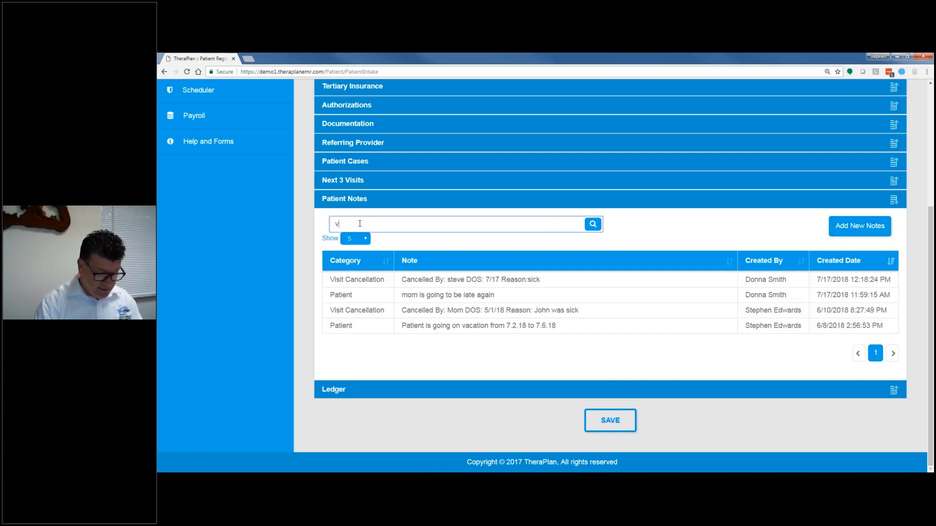
{"action": "type", "text": "it"}
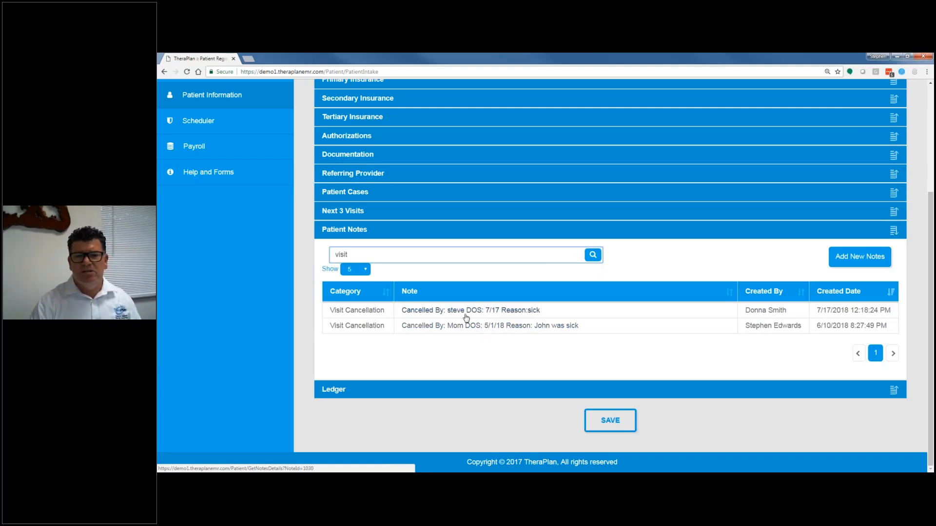
{"action": "key", "text": "BackSpace"}
{"action": "key", "text": "BackSpace"}
{"action": "key", "text": "BackSpace"}
{"action": "key", "text": "BackSpace"}
{"action": "key", "text": "BackSpace"}
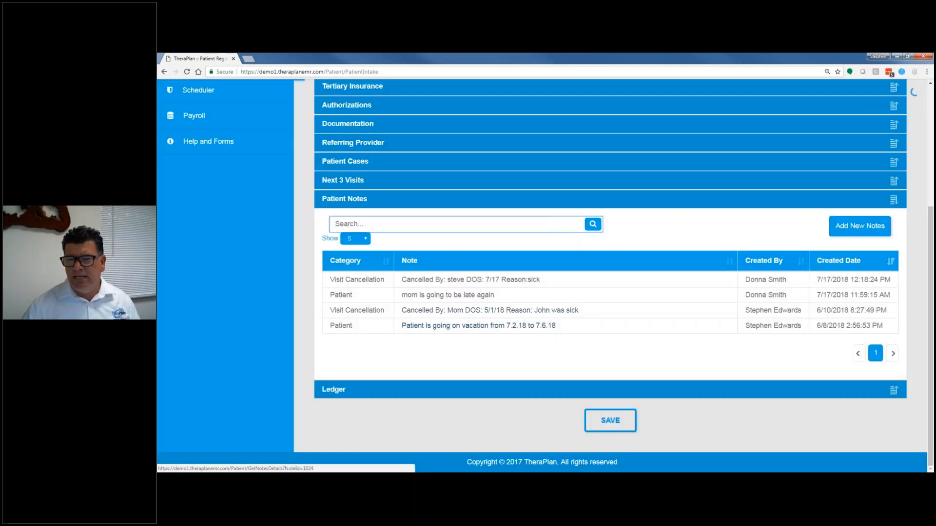
Step: Show all entries in the patient's ledger and sort them by CPT code, date of service and patient name
{"action": "left_click", "coordinate": [404, 399]}
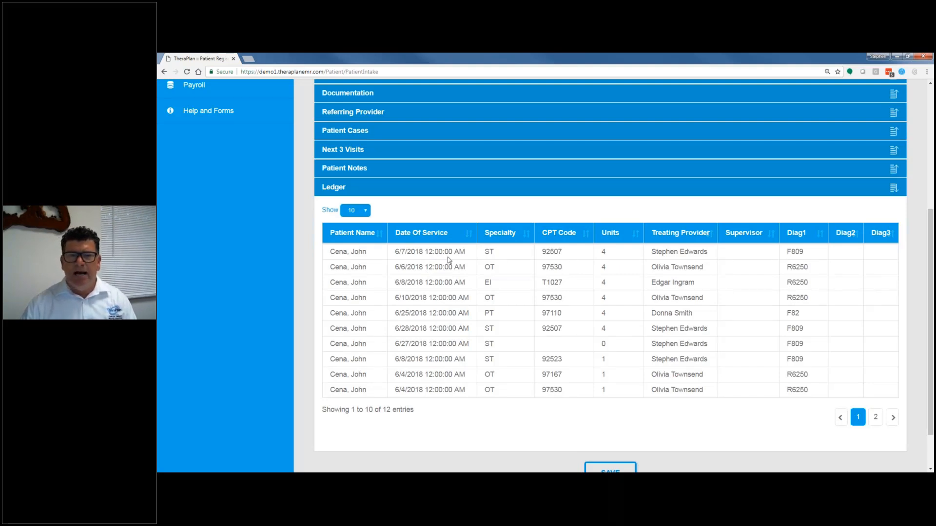
{"action": "left_click", "coordinate": [369, 211]}
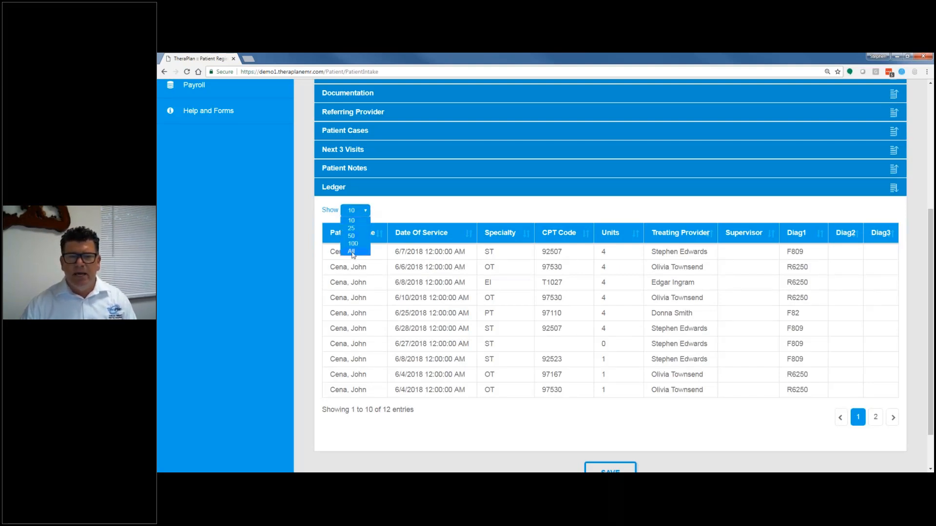
{"action": "left_click", "coordinate": [356, 257]}
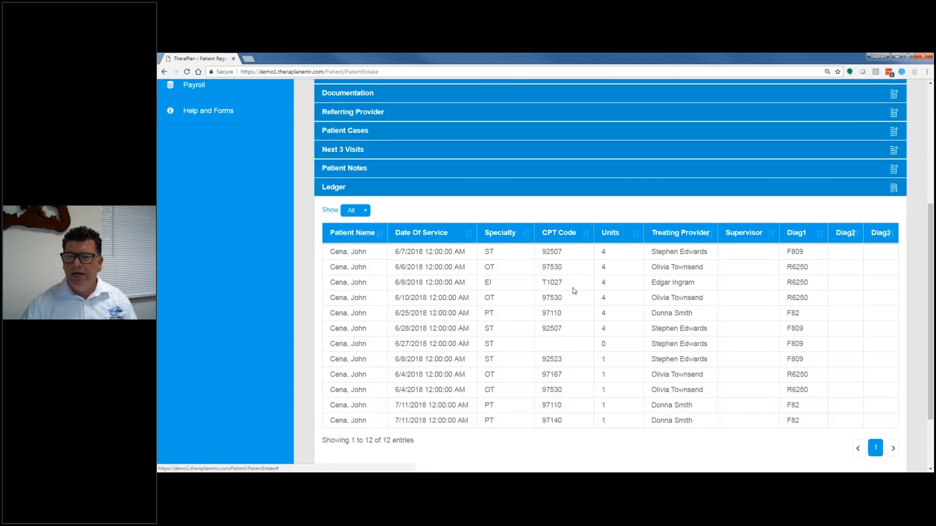
{"action": "left_click", "coordinate": [558, 235]}
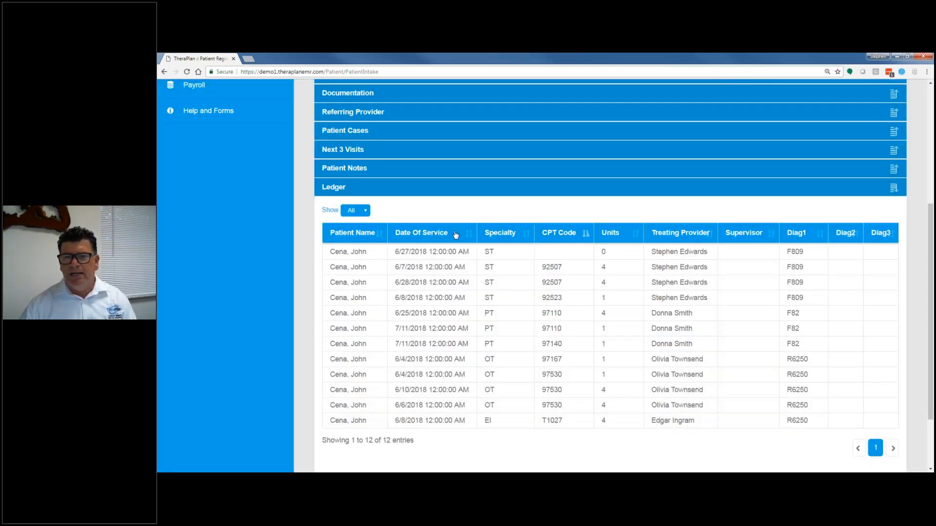
{"action": "left_click", "coordinate": [428, 233]}
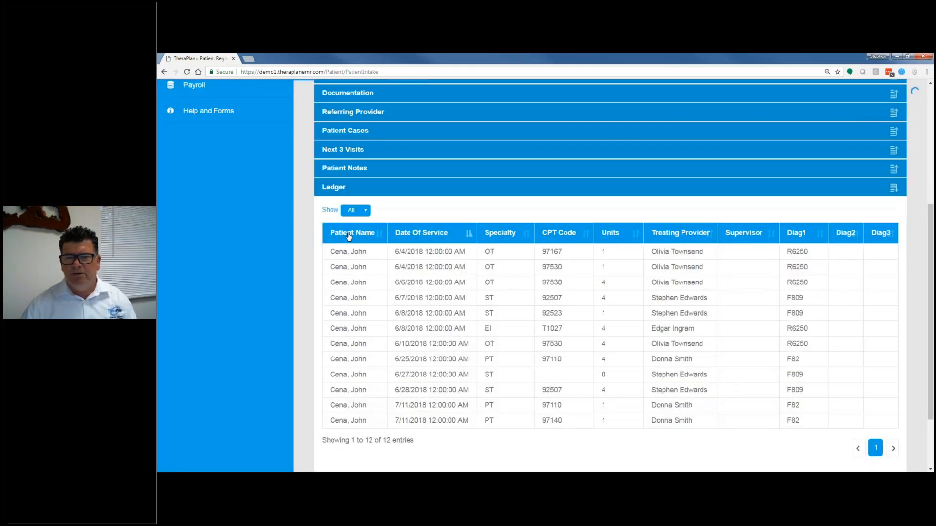
{"action": "left_click", "coordinate": [349, 235]}
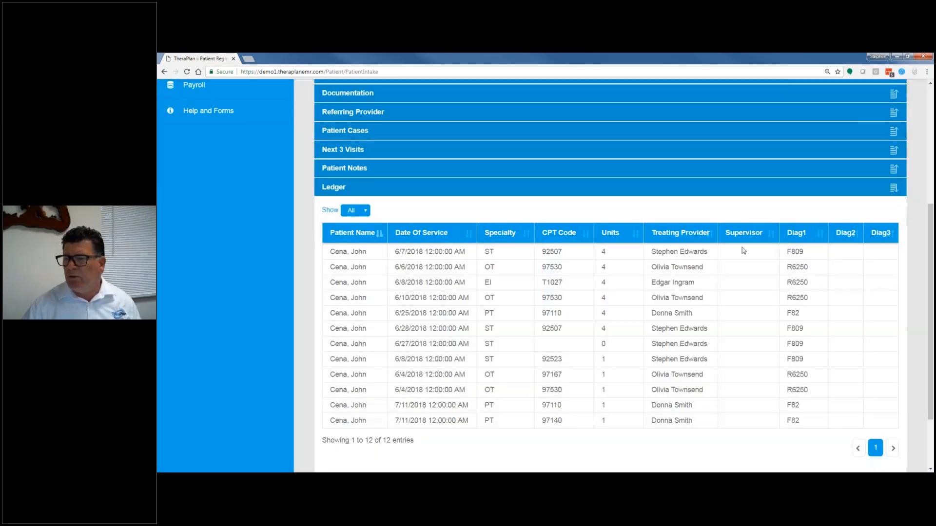
Step: Look over the rest of the ledger and expand the Patient Personal Details section
{"action": "scroll", "coordinate": [508, 360], "scroll_direction": "down", "scroll_amount": 3}
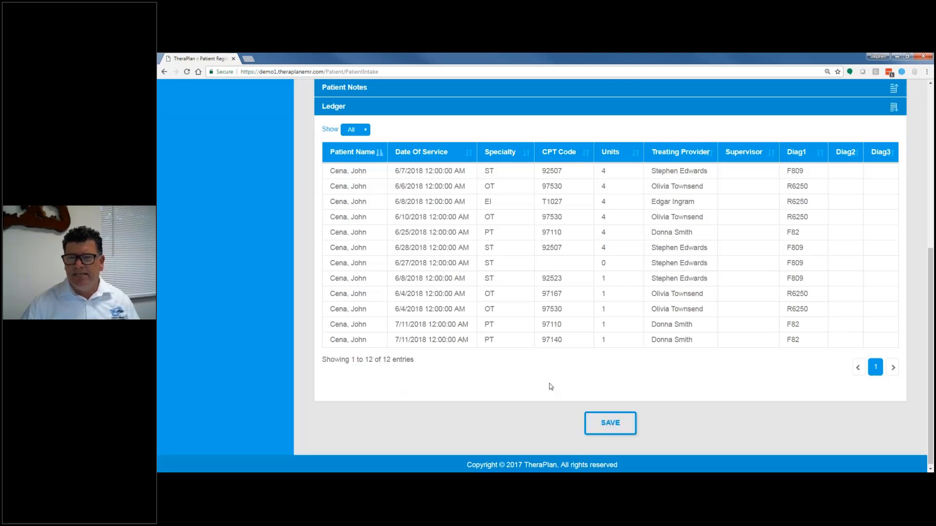
{"action": "scroll", "coordinate": [550, 386], "scroll_direction": "up", "scroll_amount": 10}
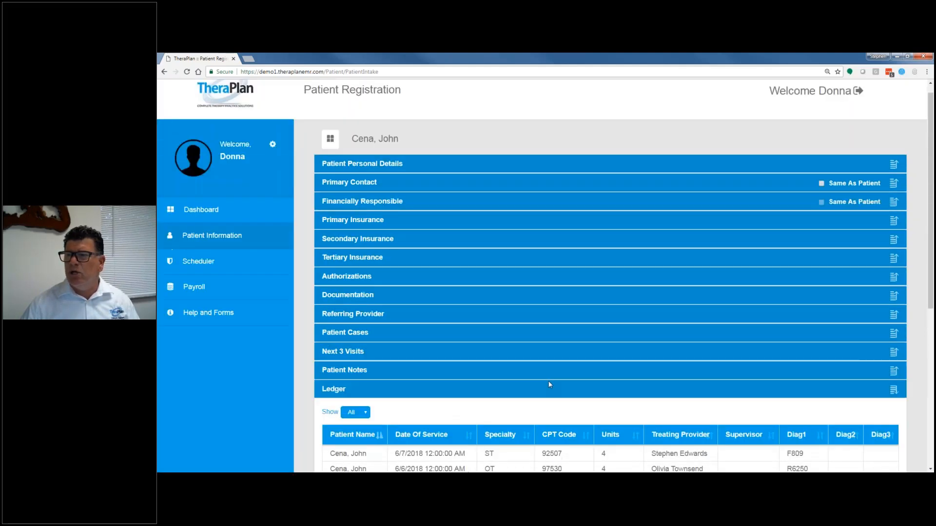
{"action": "scroll", "coordinate": [549, 382], "scroll_direction": "up", "scroll_amount": 1}
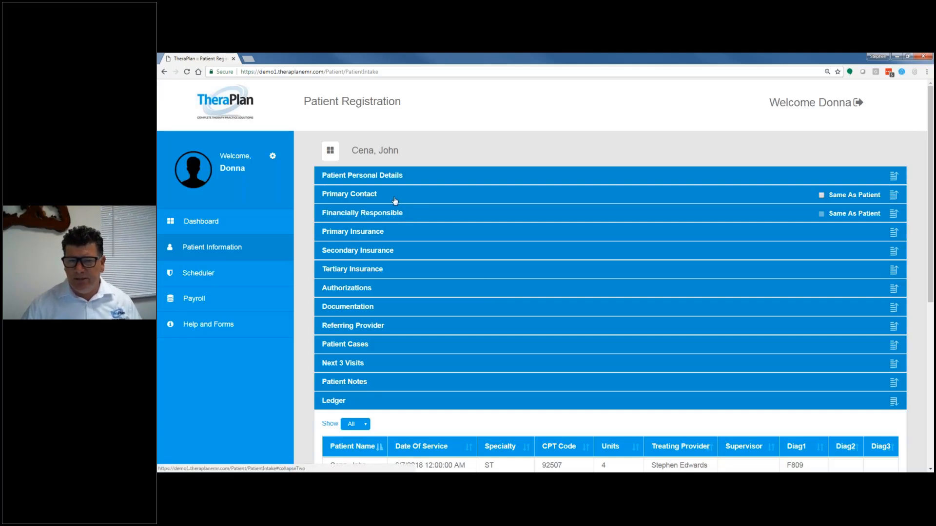
{"action": "left_click", "coordinate": [372, 176]}
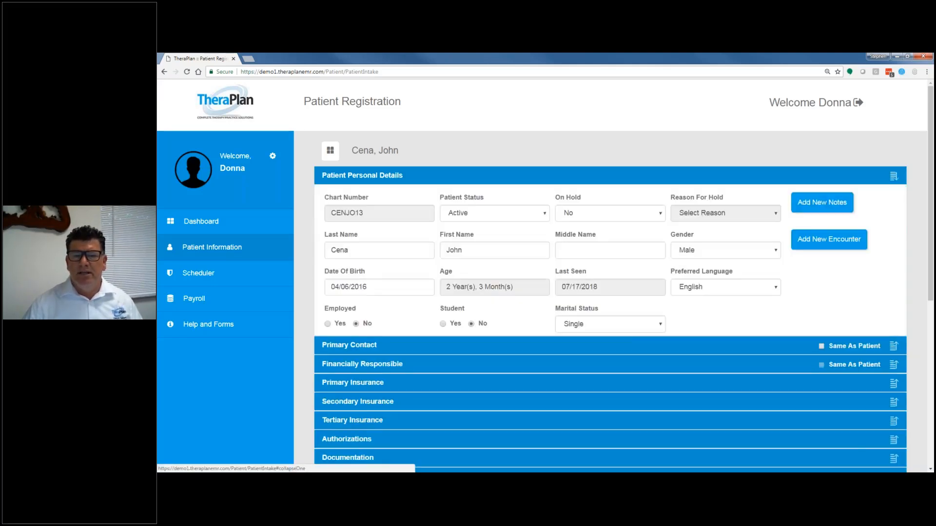
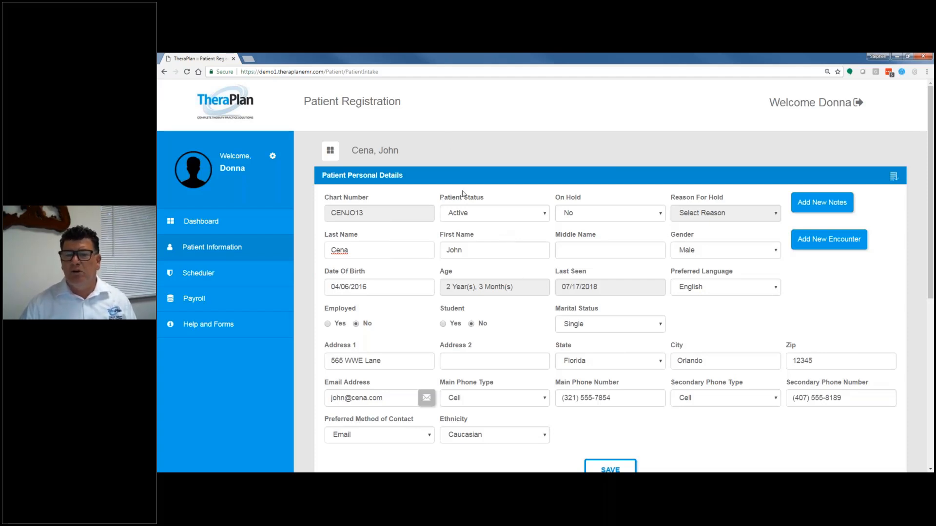
Step: Return to the dashboard, reopen the same patient's record and examine the Financially Responsible section
{"action": "left_click", "coordinate": [225, 220]}
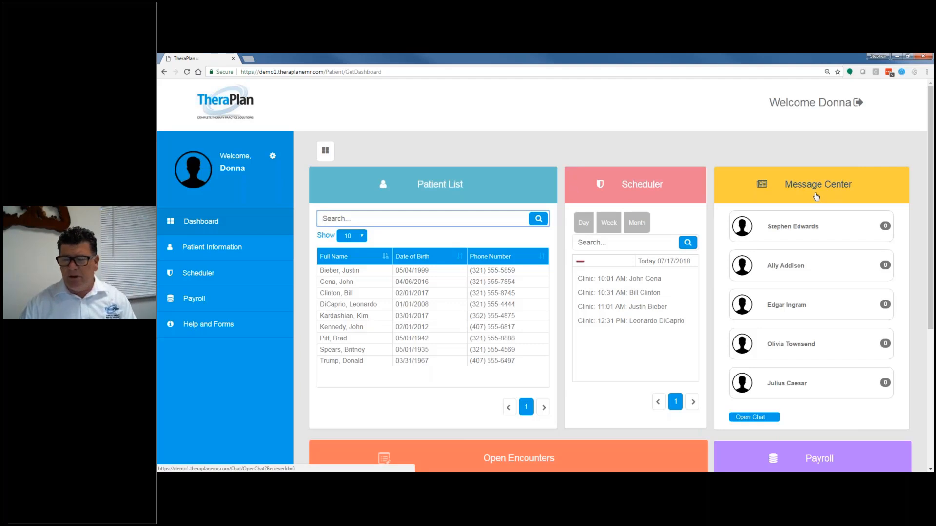
{"action": "left_click", "coordinate": [351, 285]}
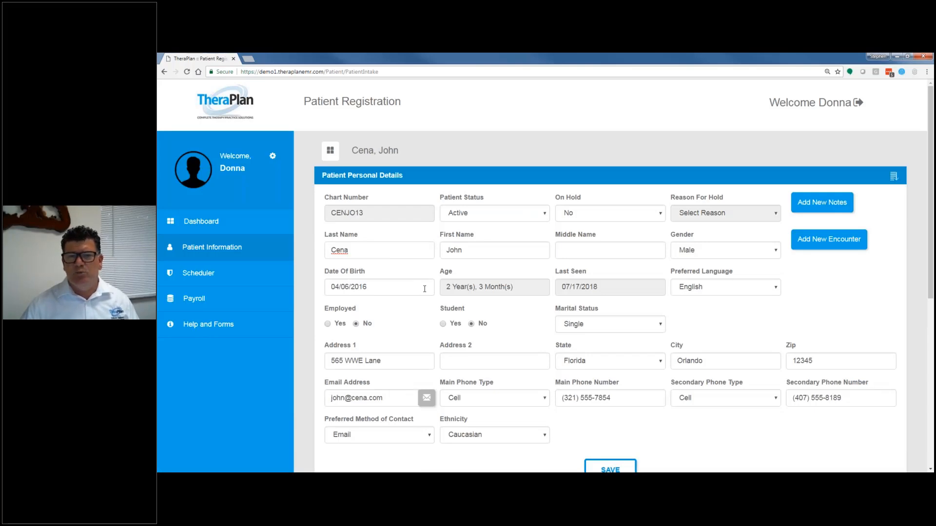
{"action": "scroll", "coordinate": [387, 351], "scroll_direction": "down", "scroll_amount": 3}
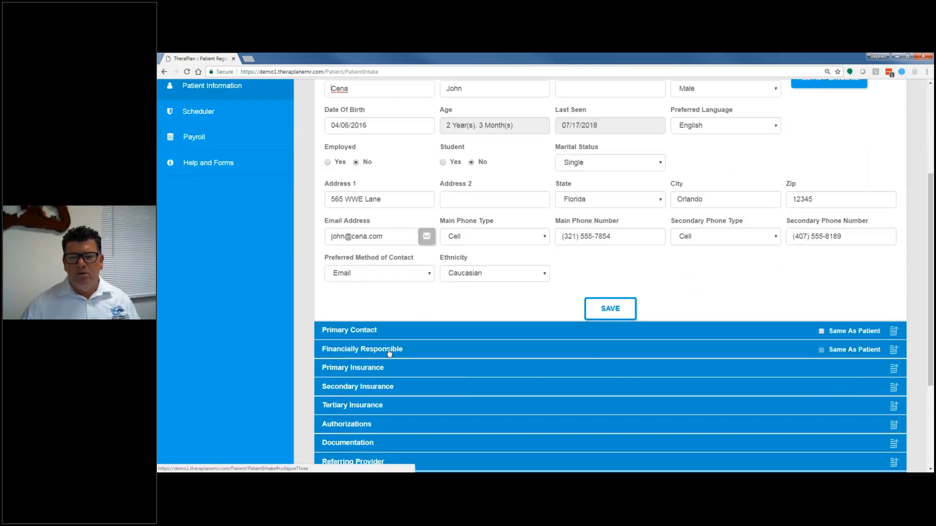
{"action": "left_click", "coordinate": [389, 350]}
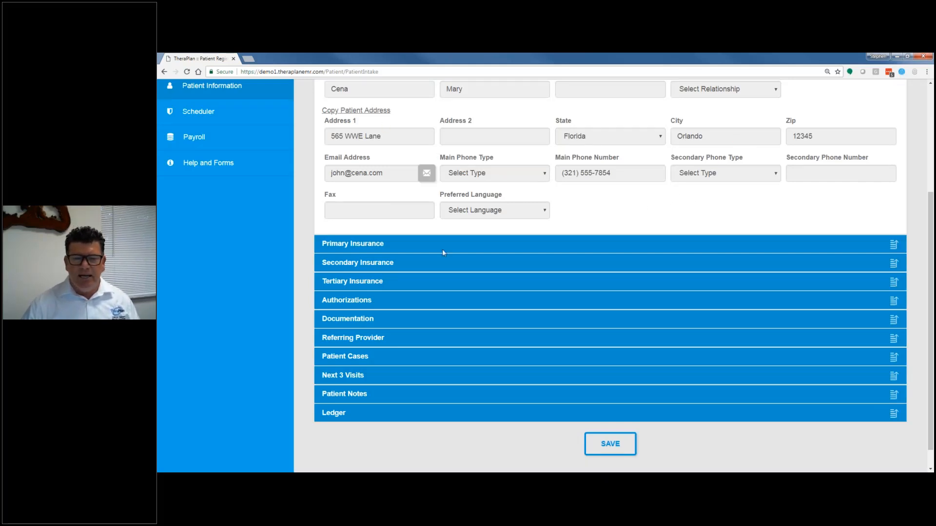
{"action": "scroll", "coordinate": [436, 338], "scroll_direction": "up", "scroll_amount": 4}
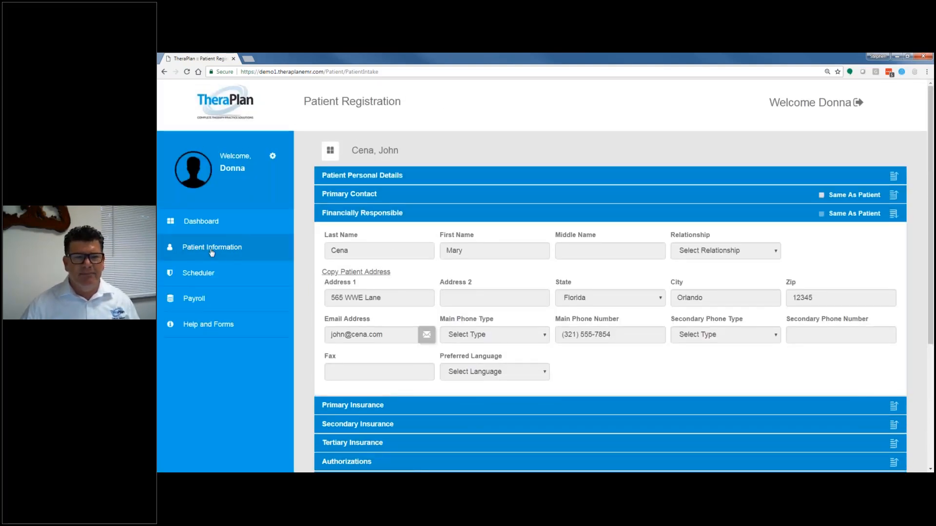
Step: Start an email to the patient from the Patient Personal Details section, then discard the draft and close the blank browser page
{"action": "left_click", "coordinate": [350, 176]}
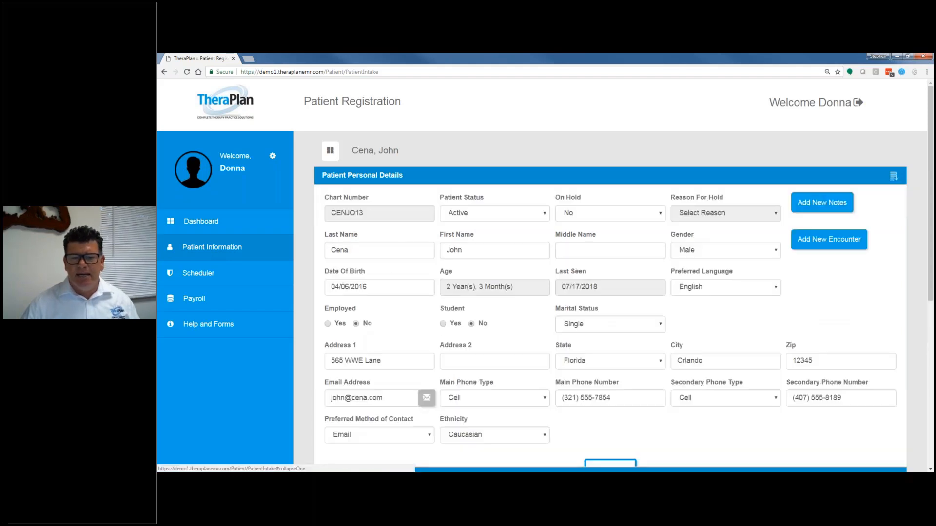
{"action": "left_click", "coordinate": [426, 403]}
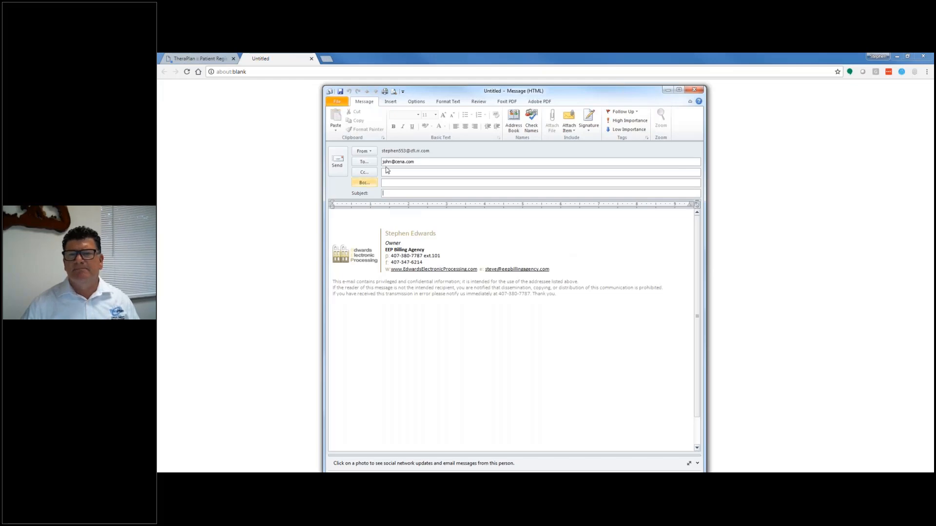
{"action": "left_click", "coordinate": [696, 91]}
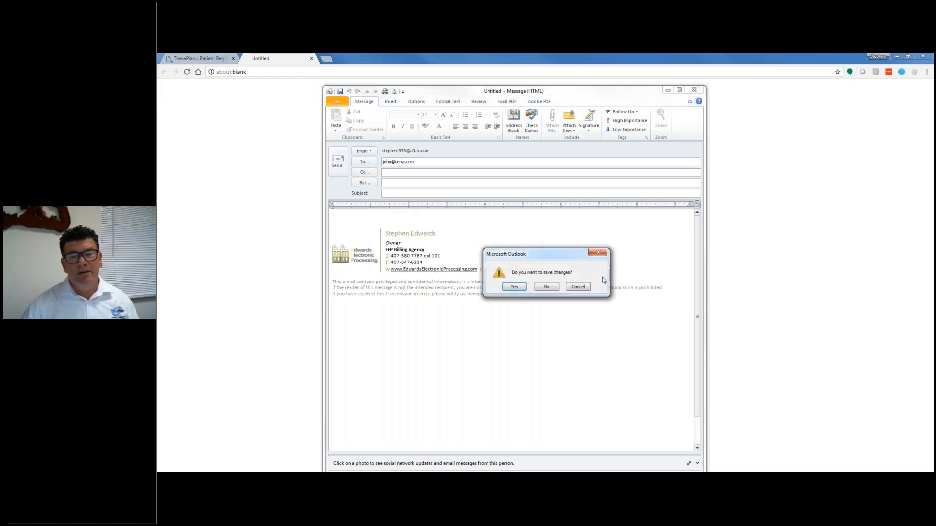
{"action": "left_click", "coordinate": [547, 291]}
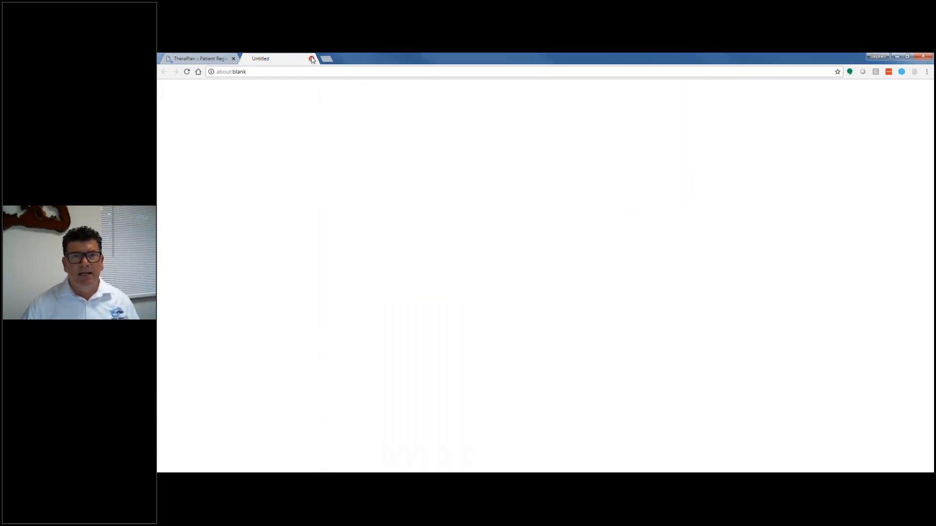
{"action": "left_click", "coordinate": [311, 59]}
{"action": "left_click", "coordinate": [617, 117]}
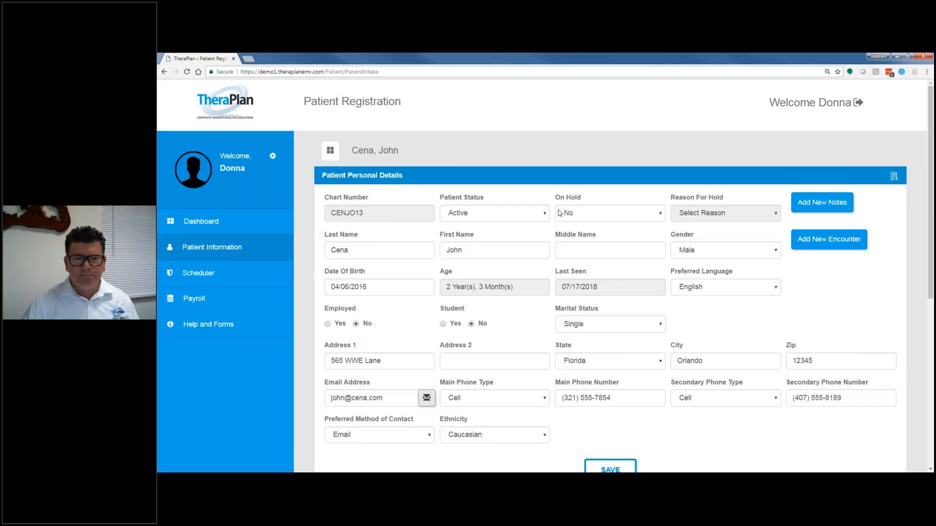
Step: Open the PT case from the Patient Cases section of the registration record
{"action": "scroll", "coordinate": [559, 213], "scroll_direction": "down", "scroll_amount": 3}
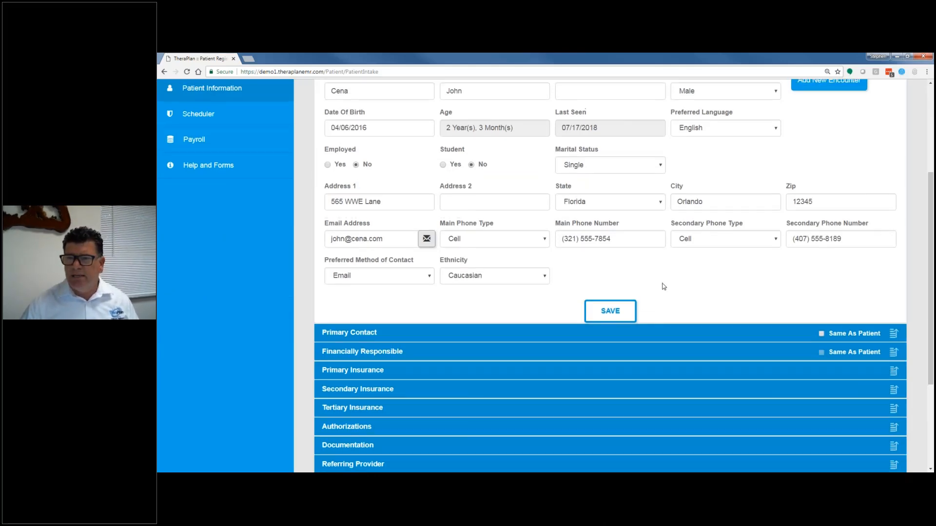
{"action": "scroll", "coordinate": [661, 282], "scroll_direction": "up", "scroll_amount": 3}
{"action": "scroll", "coordinate": [657, 276], "scroll_direction": "down", "scroll_amount": 3}
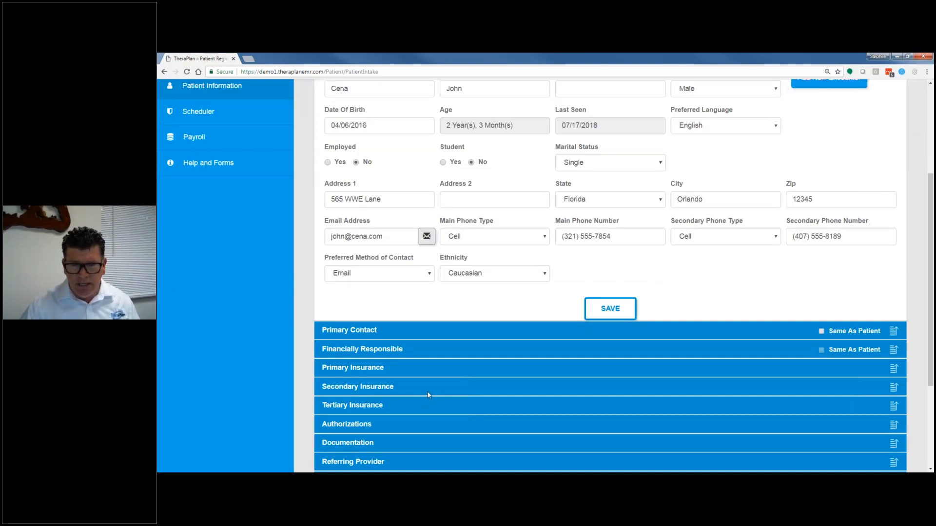
{"action": "scroll", "coordinate": [428, 395], "scroll_direction": "down", "scroll_amount": 2}
{"action": "scroll", "coordinate": [430, 396], "scroll_direction": "up", "scroll_amount": 4}
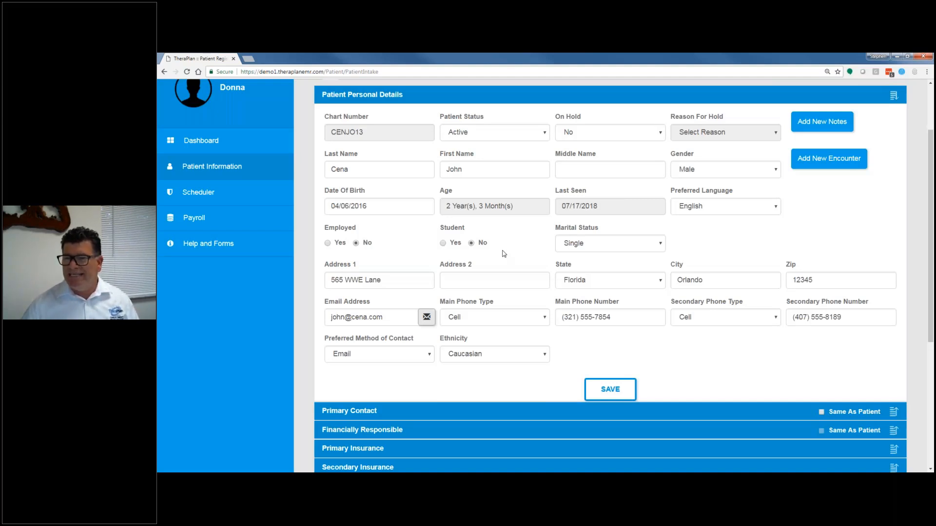
{"action": "scroll", "coordinate": [518, 285], "scroll_direction": "down", "scroll_amount": 5}
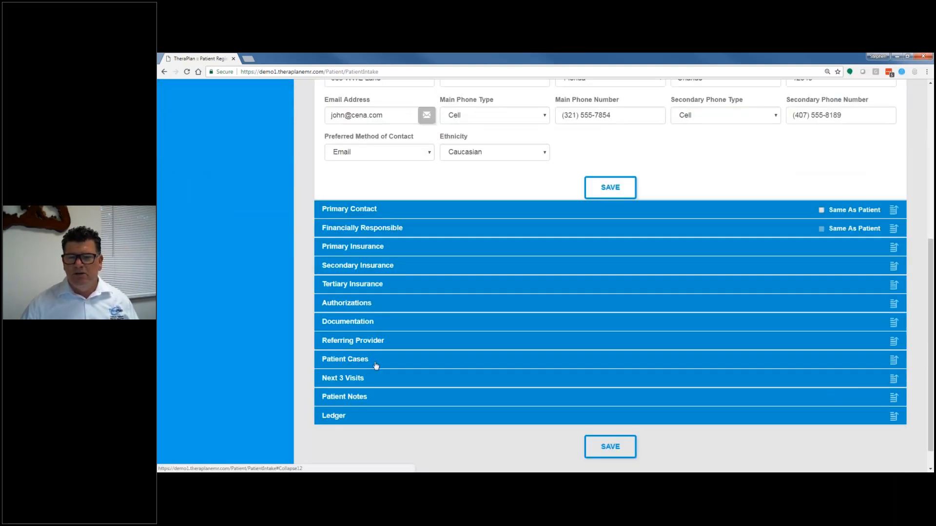
{"action": "left_click", "coordinate": [361, 359]}
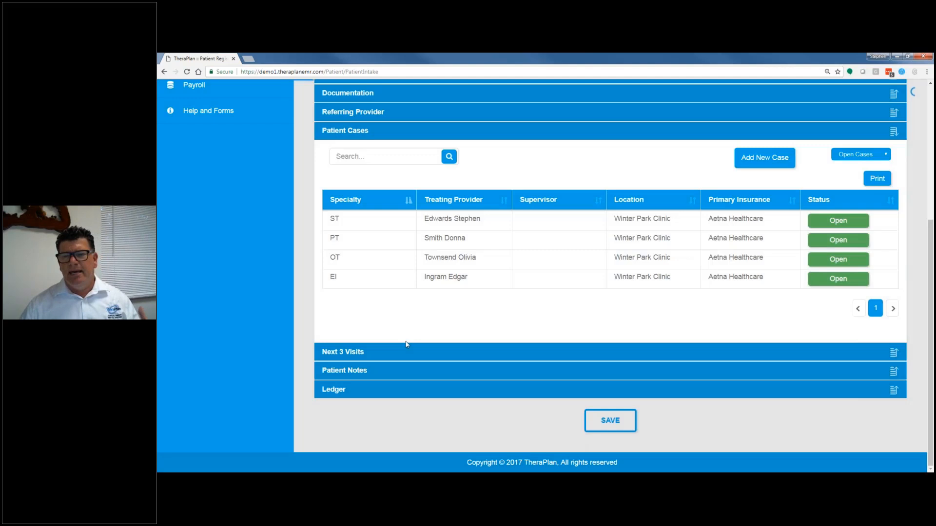
{"action": "left_click", "coordinate": [440, 239]}
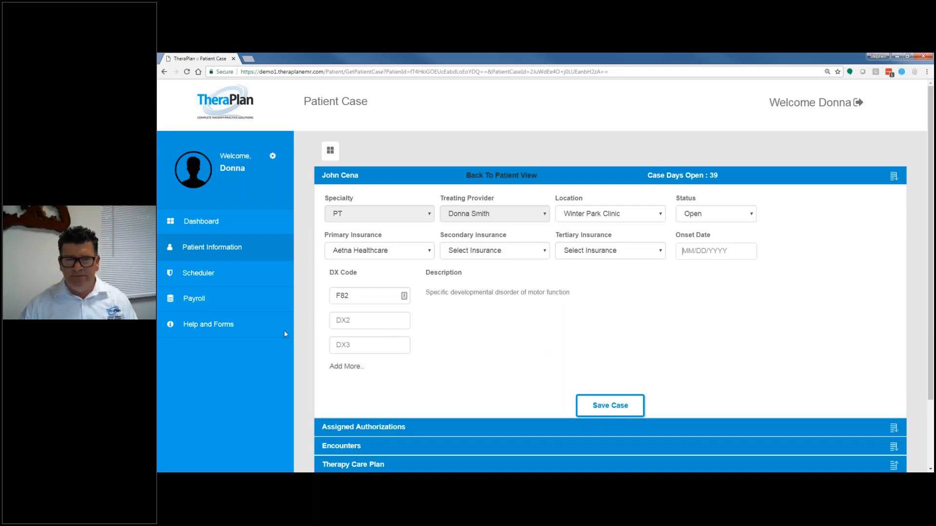
Step: Examine the PT case's Assigned Authorizations, Encounters and Therapy Care Plan sections
{"action": "left_click", "coordinate": [394, 427]}
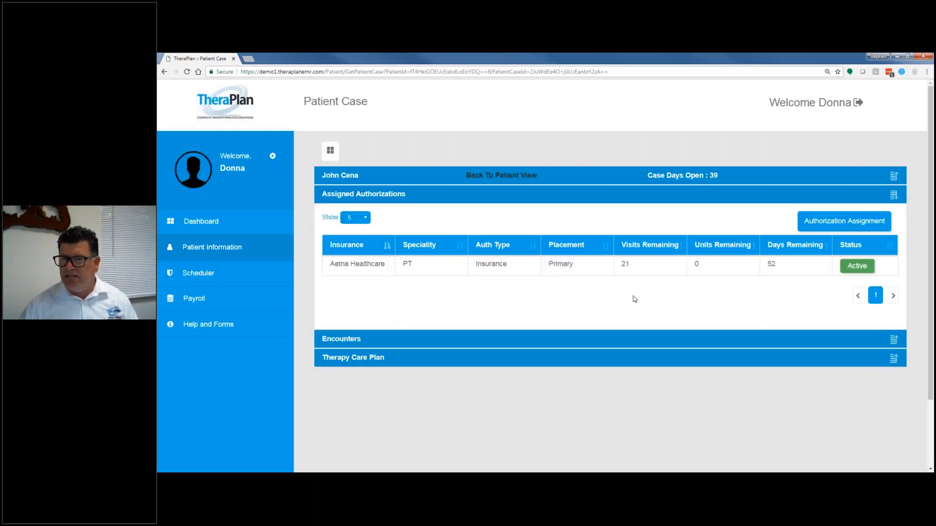
{"action": "left_click", "coordinate": [355, 342]}
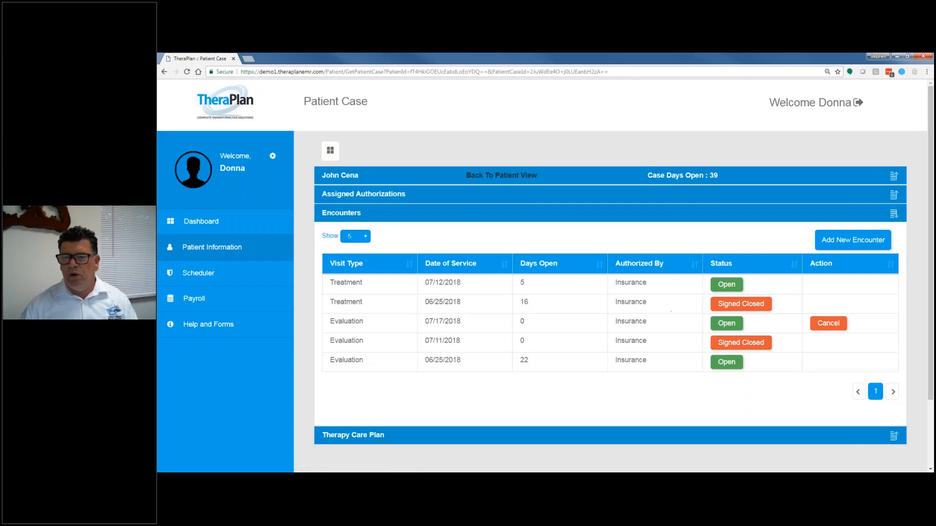
{"action": "left_click", "coordinate": [372, 436]}
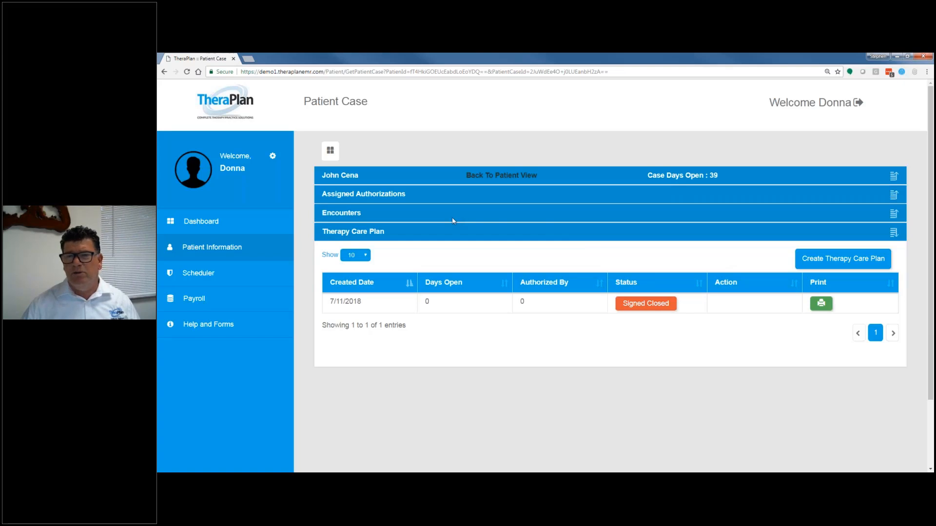
Step: Go back to the patient view, search the Documentation section for "ste" and clear the search
{"action": "left_click", "coordinate": [481, 177]}
{"action": "scroll", "coordinate": [440, 346], "scroll_direction": "down", "scroll_amount": 1}
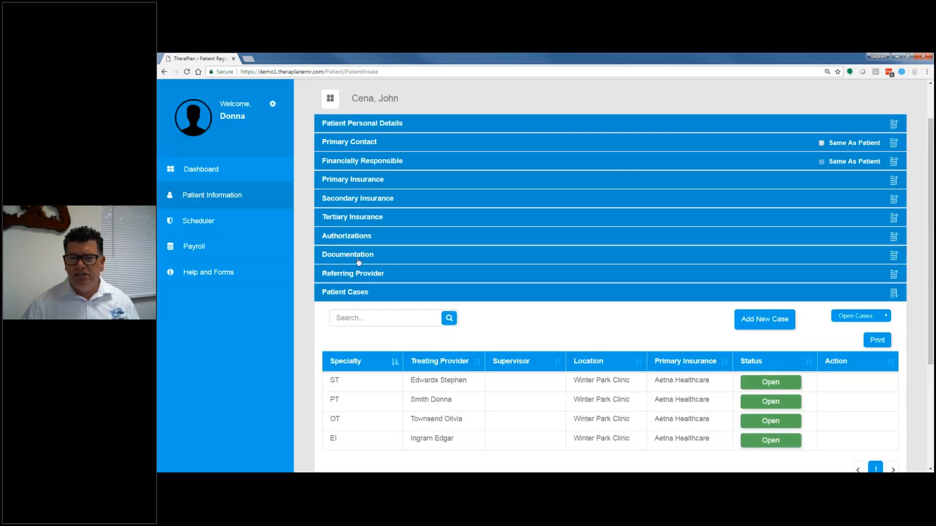
{"action": "left_click", "coordinate": [358, 262]}
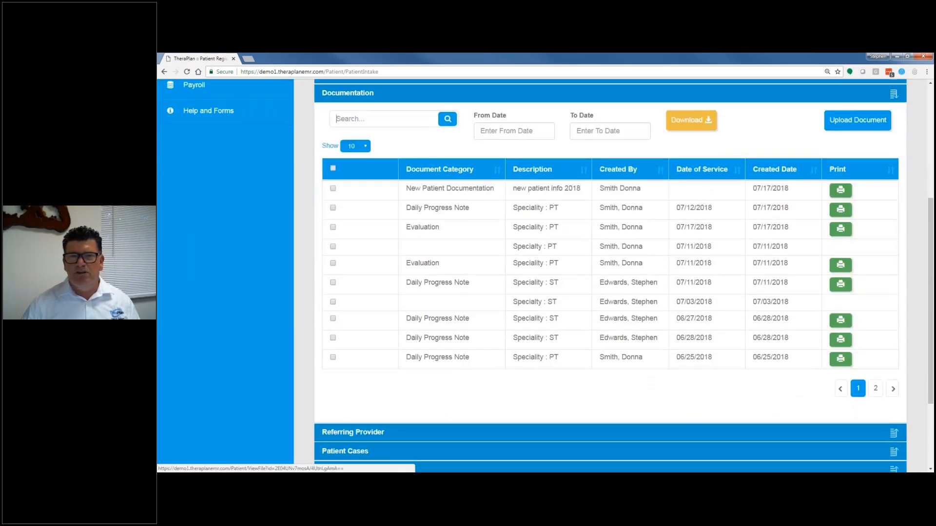
{"action": "type", "text": "st"}
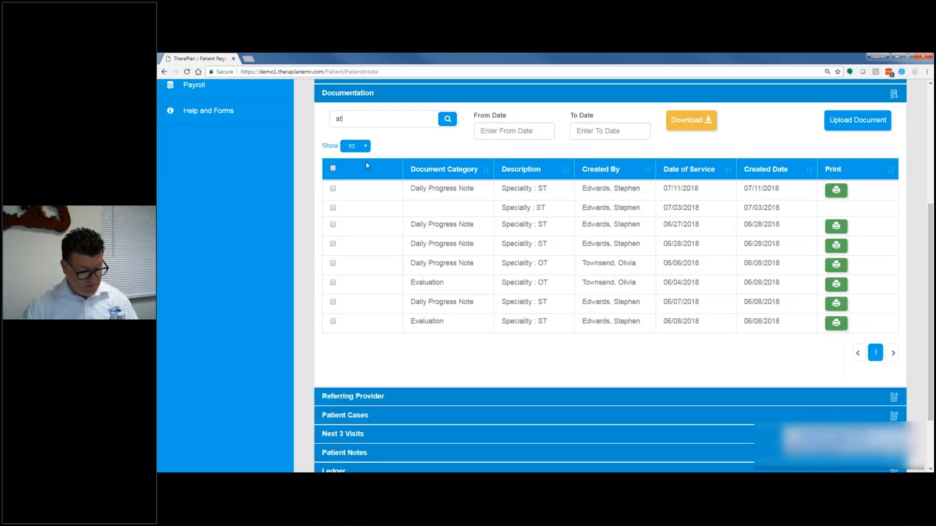
{"action": "type", "text": "e"}
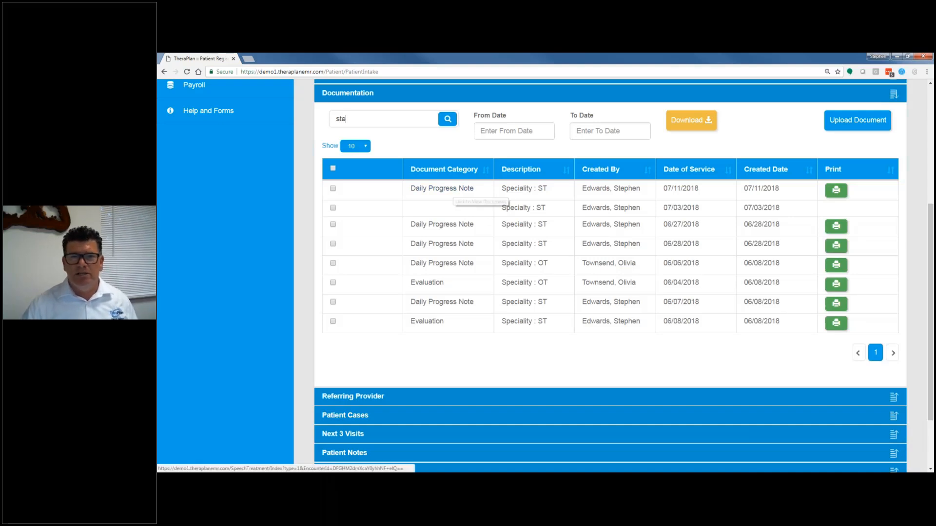
{"action": "key", "text": "BackSpace"}
{"action": "key", "text": "BackSpace"}
{"action": "key", "text": "BackSpace"}
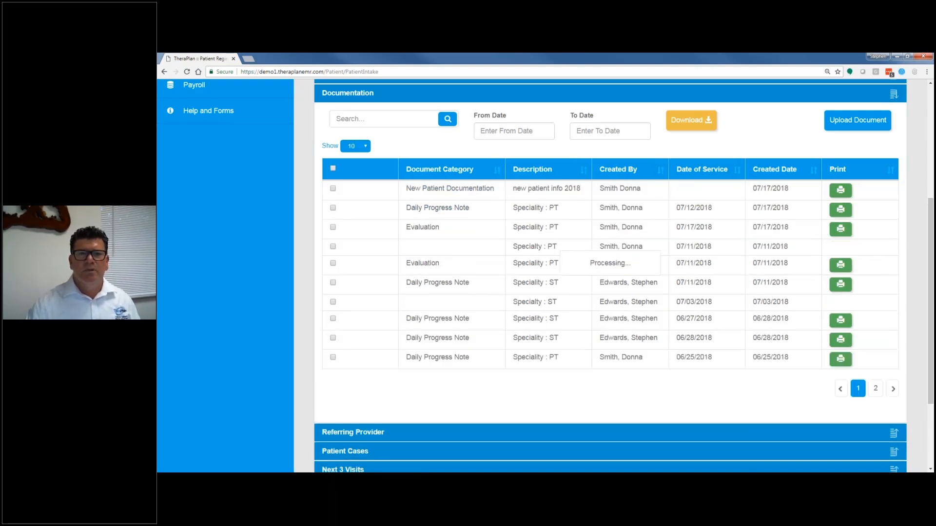
Step: Open Help and Forms and look over the helpful links, TheraPlan forms and webinars
{"action": "left_click", "coordinate": [217, 113]}
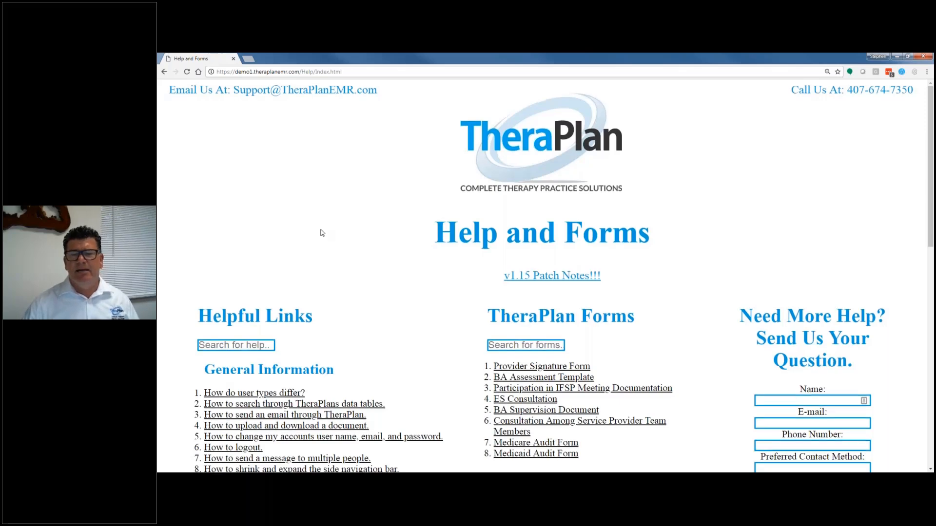
{"action": "scroll", "coordinate": [322, 233], "scroll_direction": "down", "scroll_amount": 2}
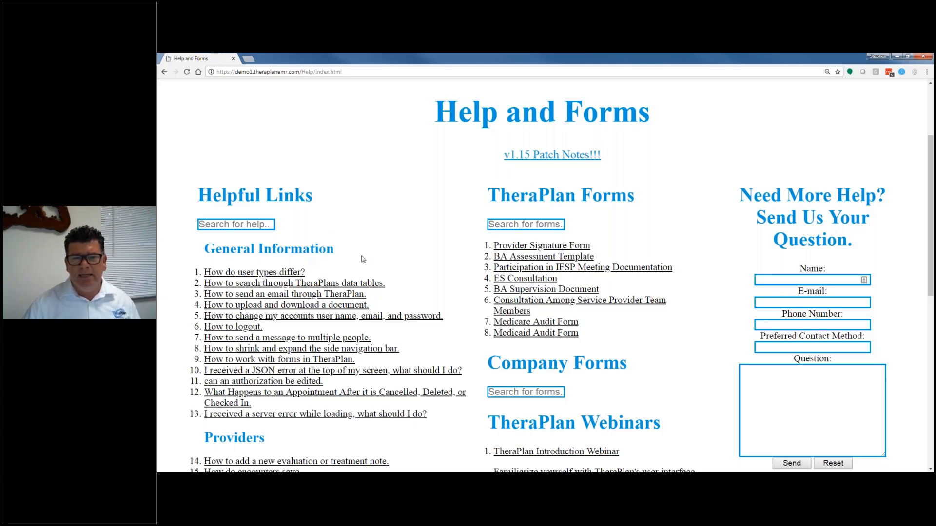
{"action": "scroll", "coordinate": [363, 259], "scroll_direction": "down", "scroll_amount": 1}
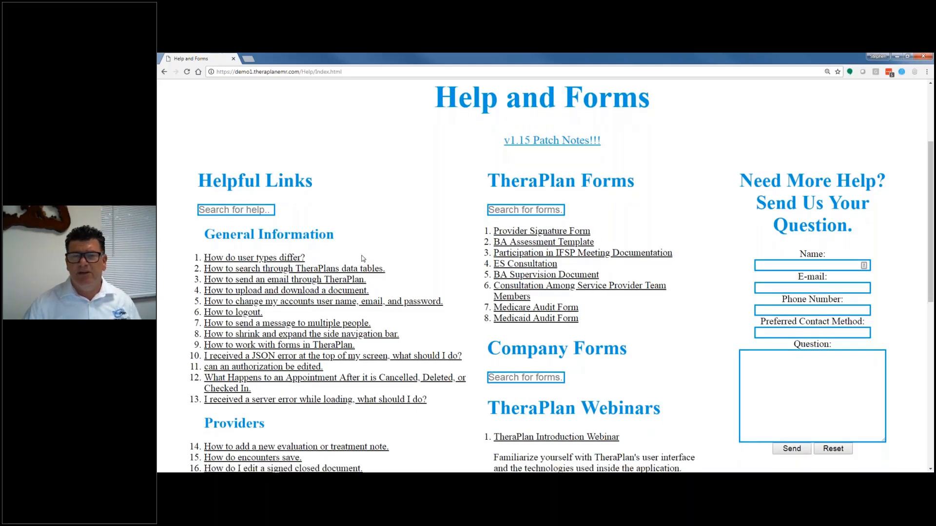
{"action": "scroll", "coordinate": [363, 259], "scroll_direction": "down", "scroll_amount": 2}
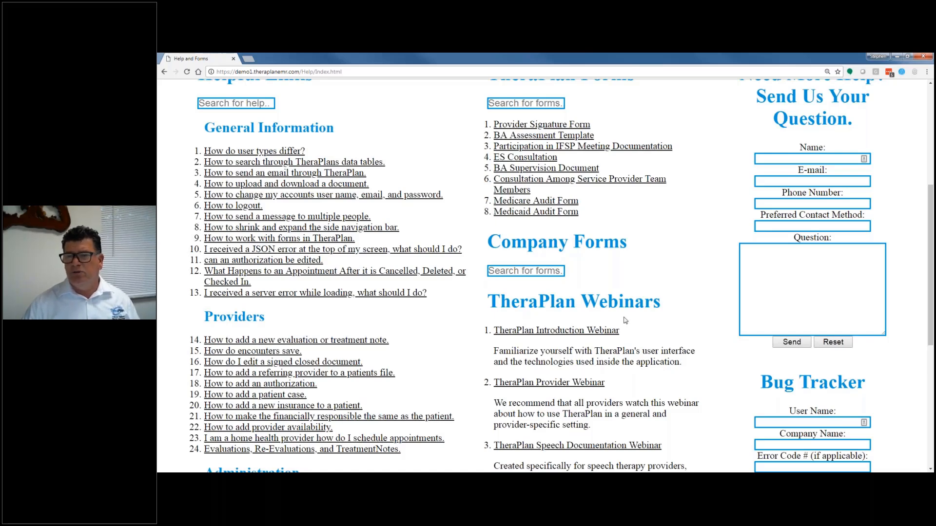
{"action": "scroll", "coordinate": [626, 321], "scroll_direction": "down", "scroll_amount": 2}
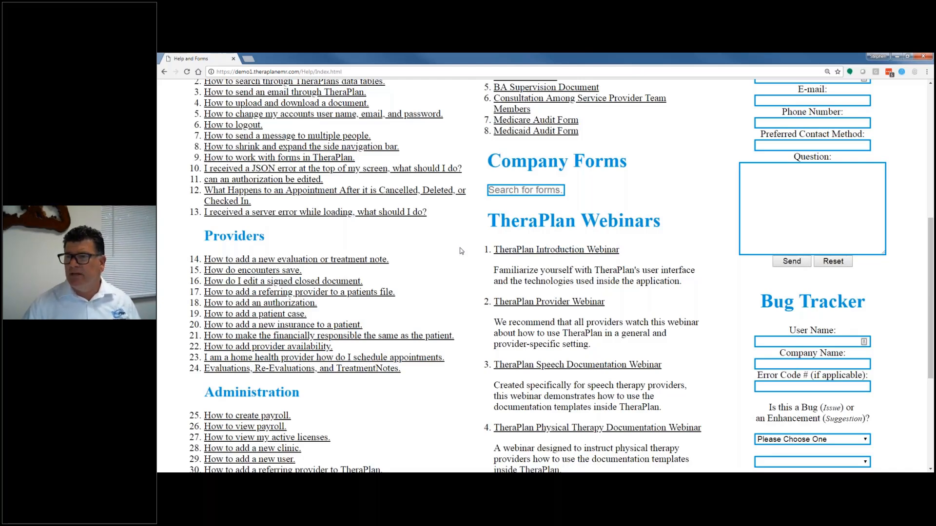
{"action": "scroll", "coordinate": [462, 251], "scroll_direction": "up", "scroll_amount": 4}
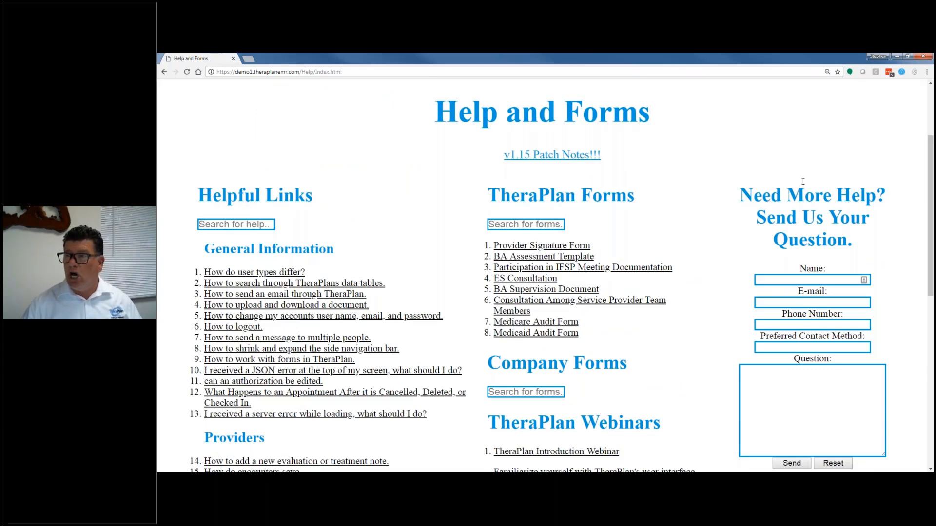
{"action": "scroll", "coordinate": [803, 111], "scroll_direction": "up", "scroll_amount": 3}
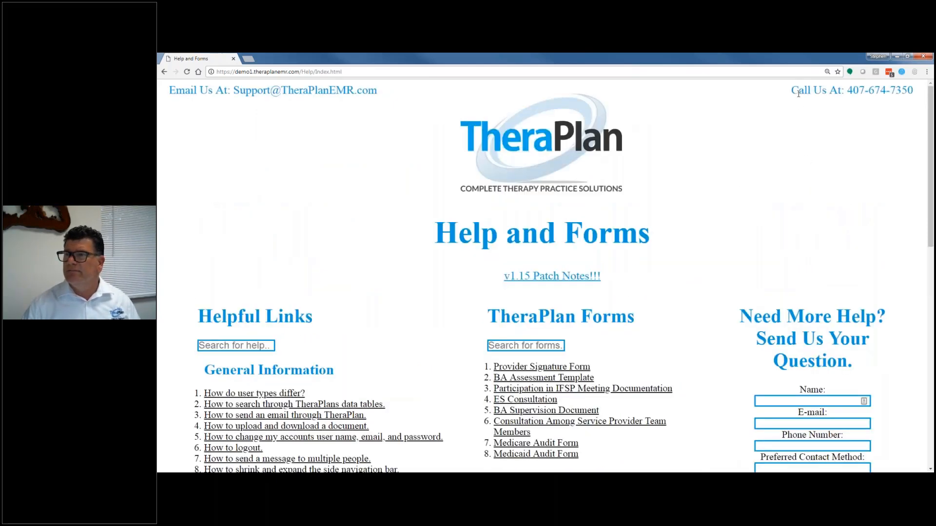
Step: Highlight the support phone number and email address on the help page and examine the form for sending a question
{"action": "left_click_drag", "start_coordinate": [792, 91], "coordinate": [907, 92]}
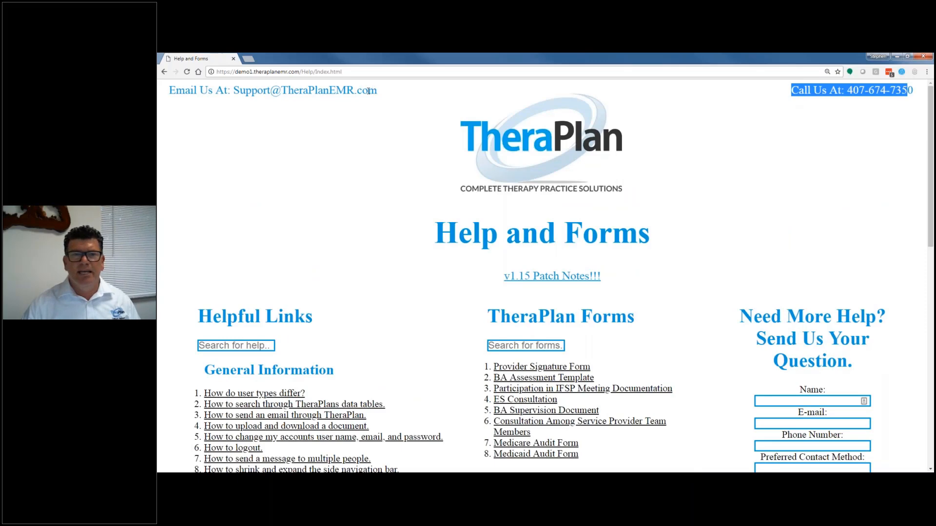
{"action": "left_click_drag", "start_coordinate": [381, 91], "coordinate": [168, 91]}
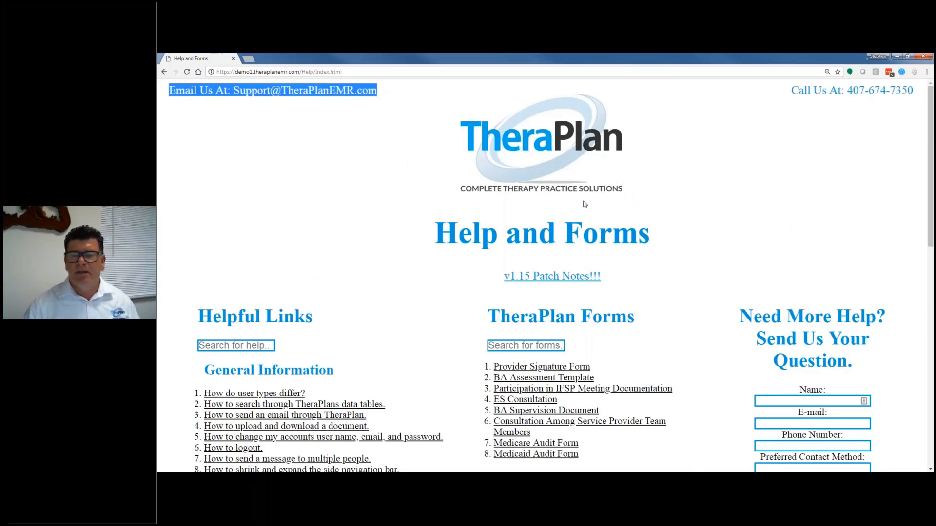
{"action": "left_click", "coordinate": [743, 276]}
{"action": "scroll", "coordinate": [757, 281], "scroll_direction": "down", "scroll_amount": 3}
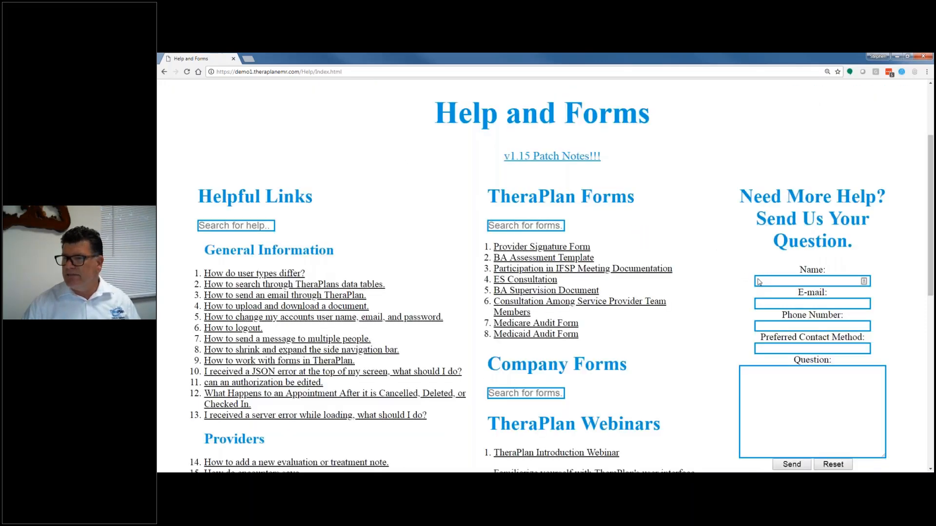
{"action": "scroll", "coordinate": [765, 293], "scroll_direction": "down", "scroll_amount": 2}
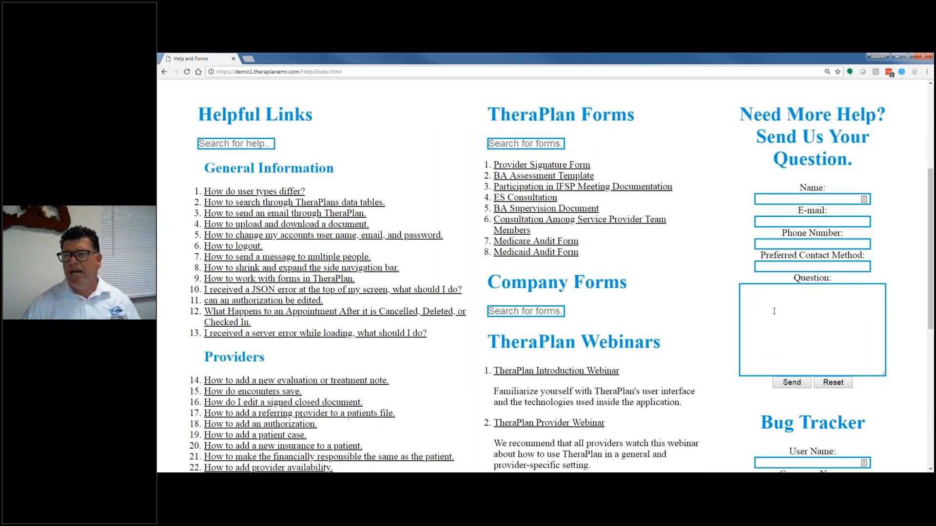
Step: Examine the Bug Tracker form on the help page, highlighting its fields and the word Suggestion in the bug or enhancement question
{"action": "scroll", "coordinate": [775, 311], "scroll_direction": "down", "scroll_amount": 1}
{"action": "scroll", "coordinate": [774, 311], "scroll_direction": "down", "scroll_amount": 2}
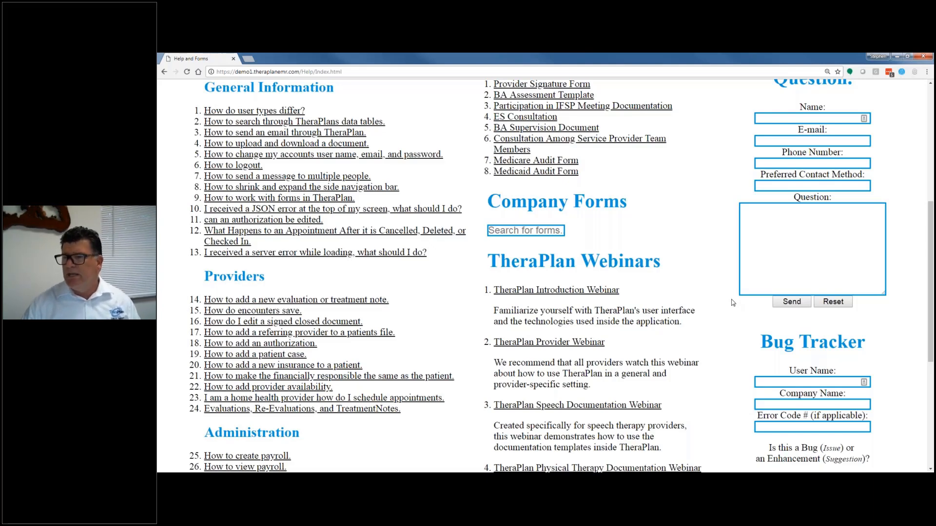
{"action": "scroll", "coordinate": [731, 303], "scroll_direction": "down", "scroll_amount": 1}
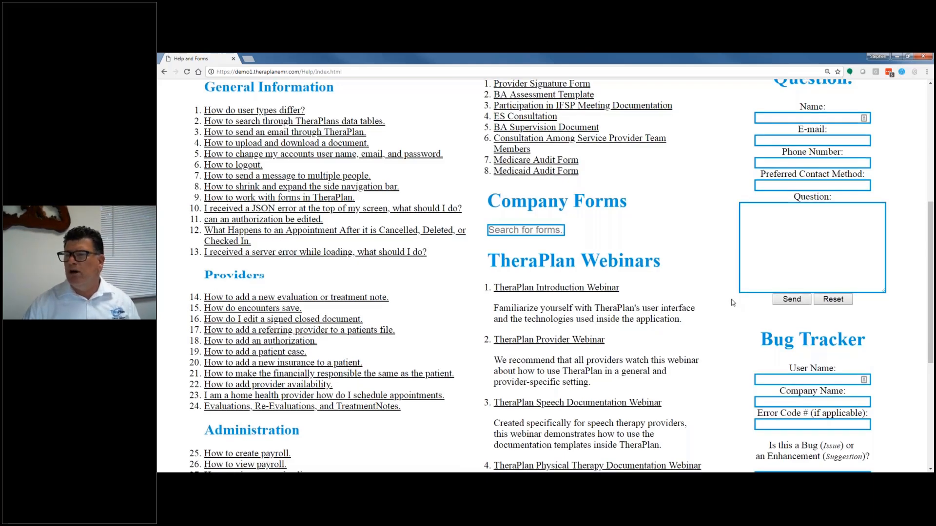
{"action": "scroll", "coordinate": [731, 302], "scroll_direction": "down", "scroll_amount": 3}
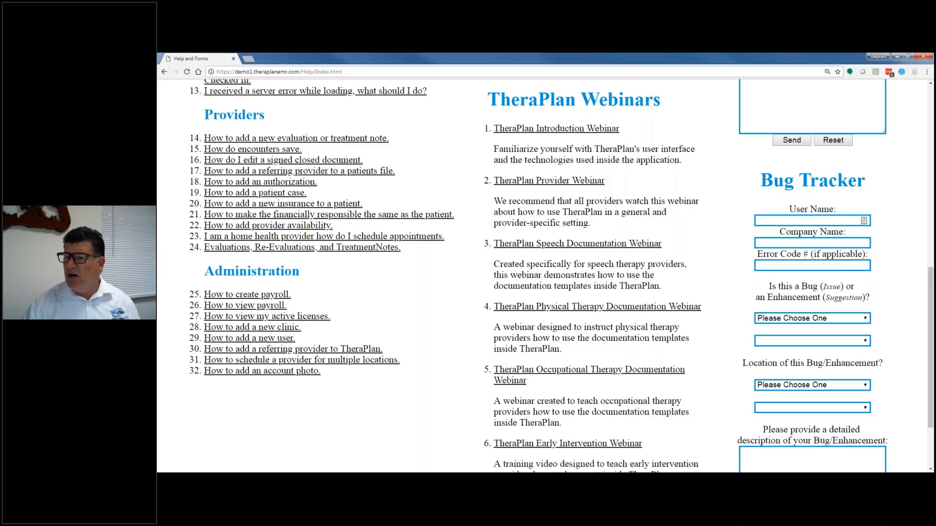
{"action": "left_click_drag", "start_coordinate": [759, 182], "coordinate": [896, 465]}
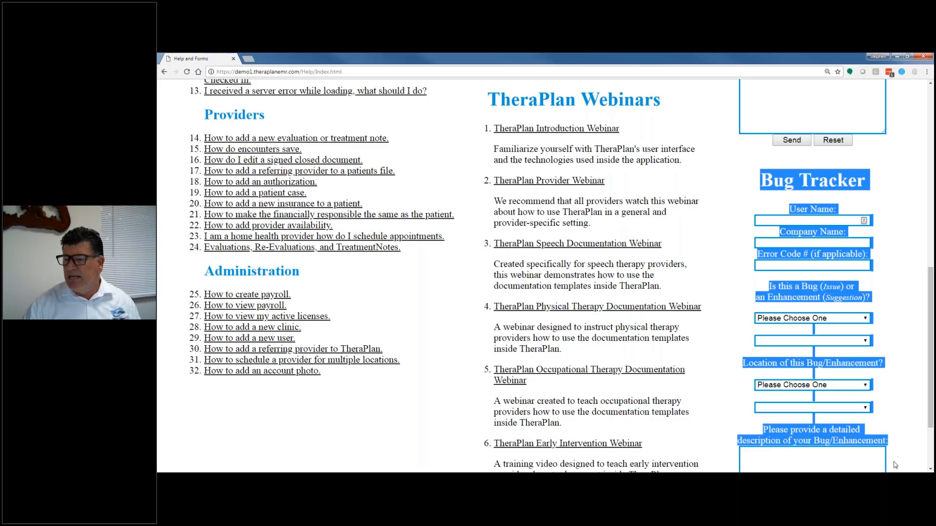
{"action": "left_click", "coordinate": [876, 303]}
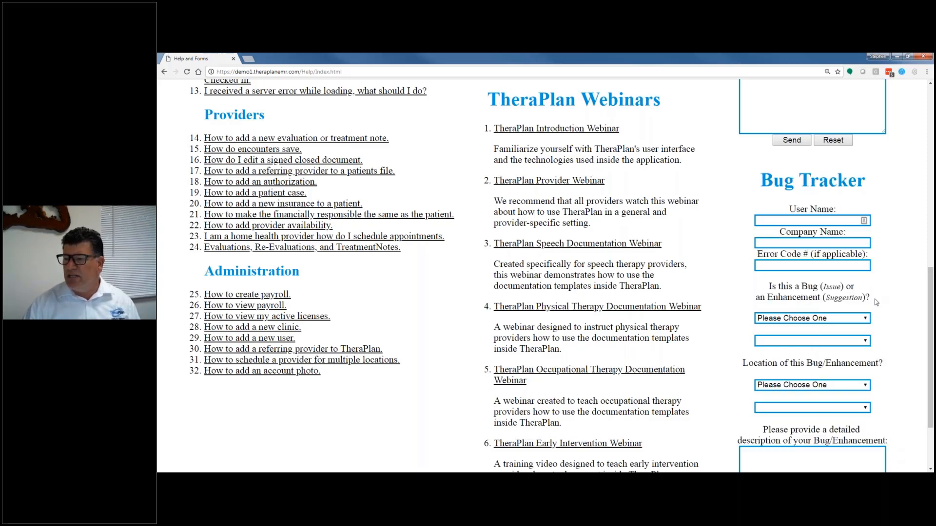
{"action": "double_click", "coordinate": [843, 298]}
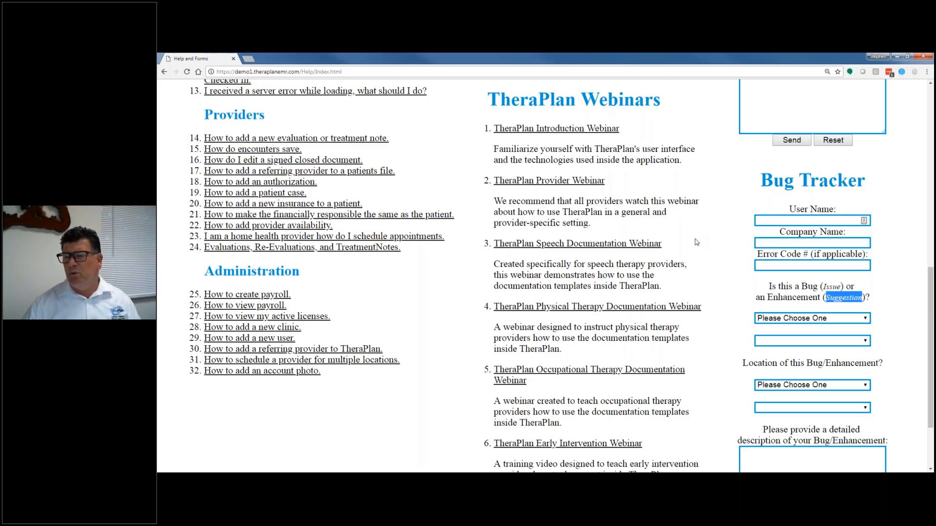
{"action": "left_click", "coordinate": [699, 251]}
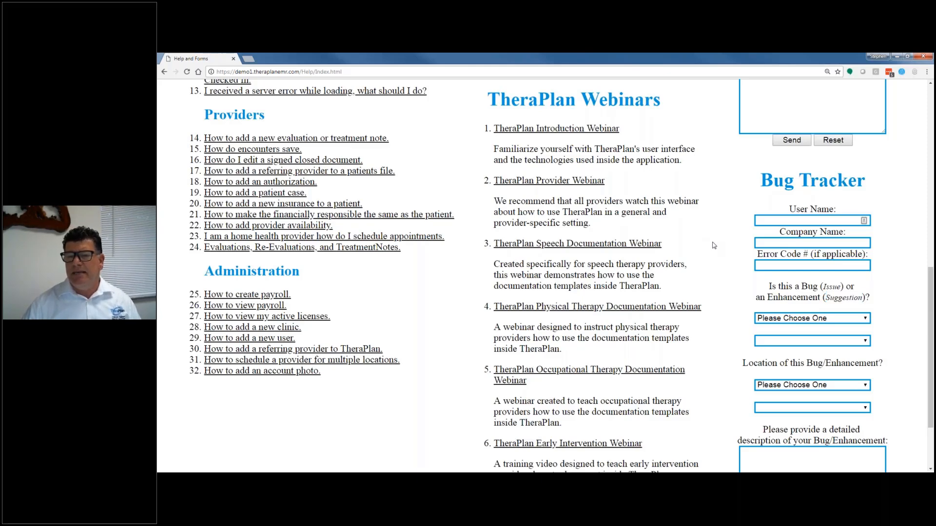